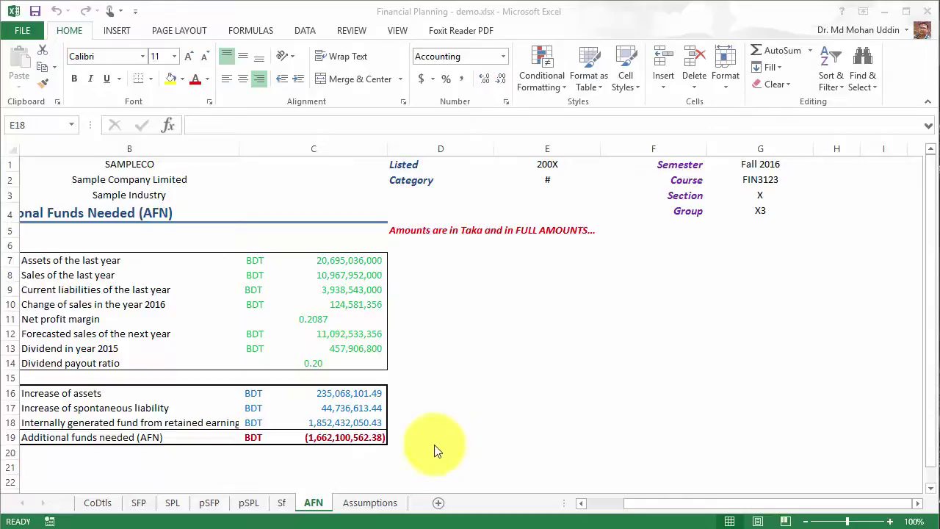
Step: Copy the AFN sheet and place the copy before the Assumptions sheet
{"action": "left_click", "coordinate": [318, 507]}
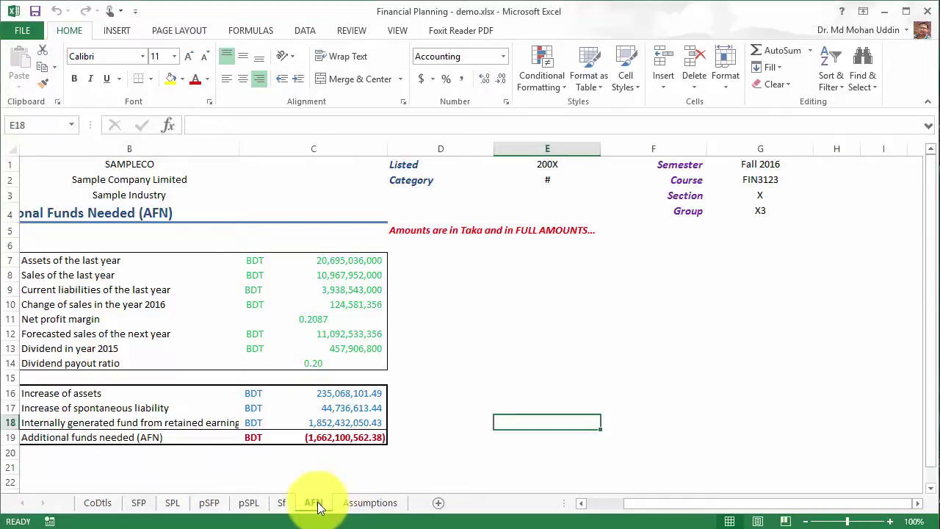
{"action": "right_click", "coordinate": [316, 505]}
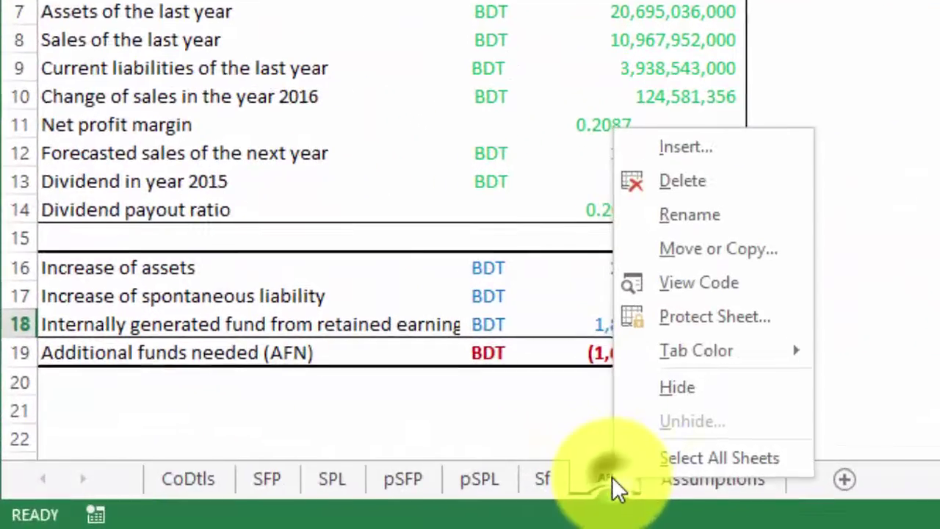
{"action": "left_click", "coordinate": [764, 251]}
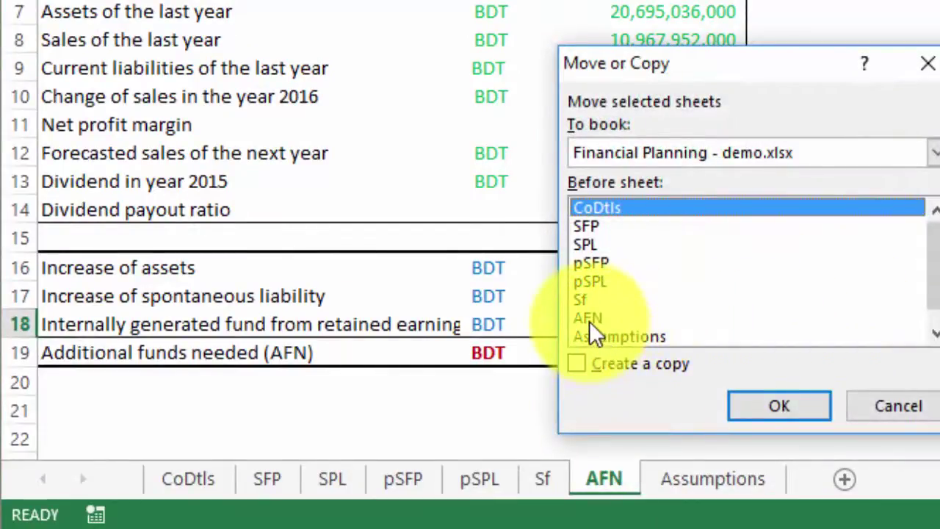
{"action": "left_click", "coordinate": [606, 334]}
{"action": "left_click", "coordinate": [577, 364]}
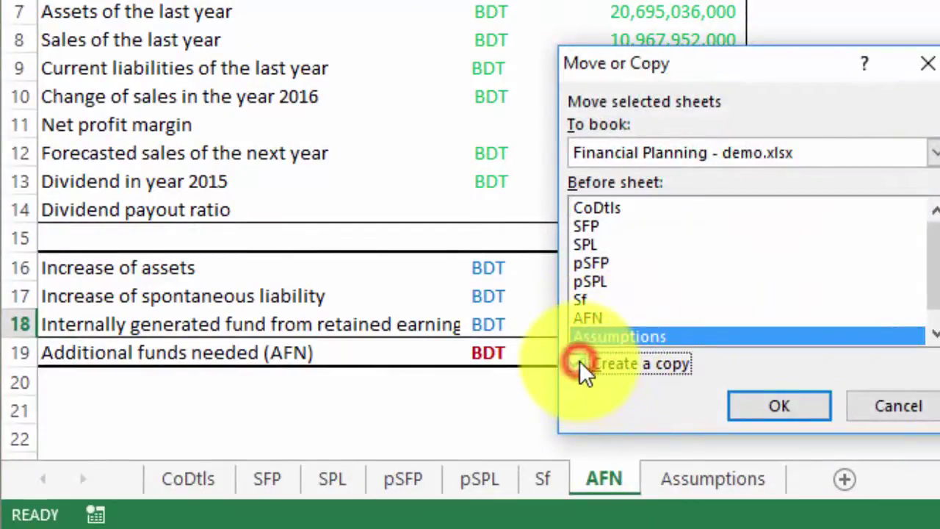
{"action": "left_click", "coordinate": [764, 415]}
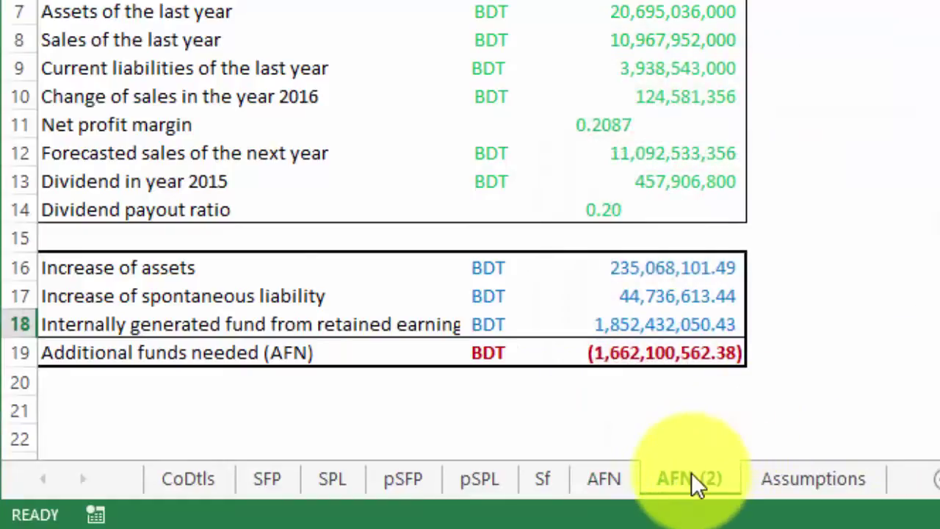
Step: Rename the new AFN (2) sheet to SA
{"action": "right_click", "coordinate": [719, 479]}
{"action": "left_click", "coordinate": [795, 219]}
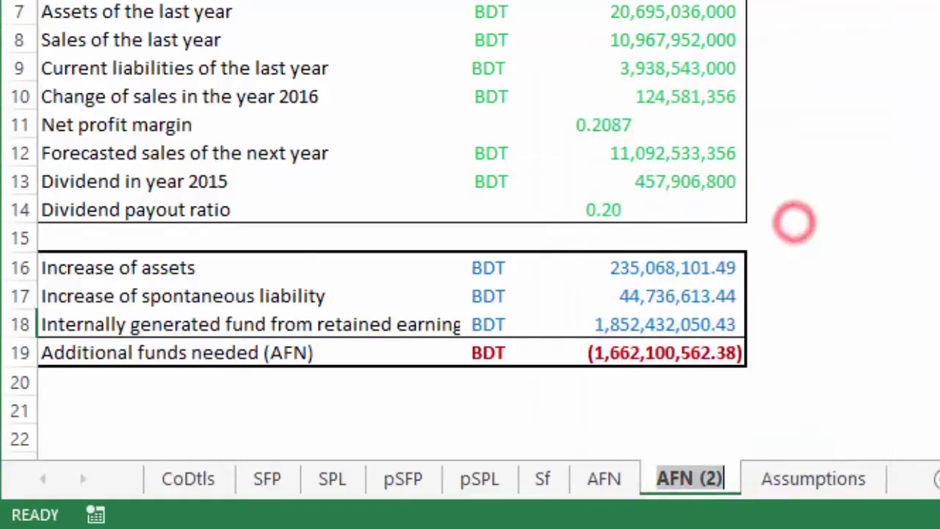
{"action": "type", "text": "SA"}
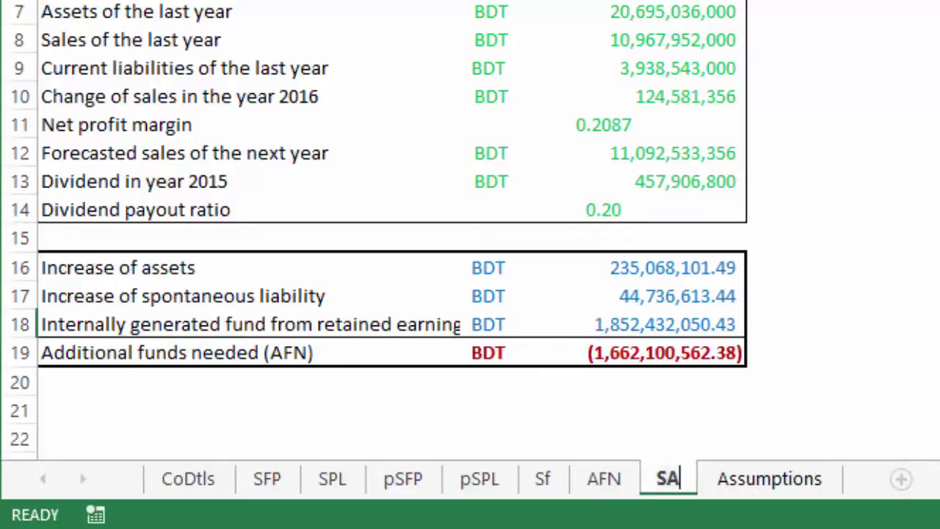
{"action": "key", "text": "Return"}
{"action": "left_click", "coordinate": [709, 338]}
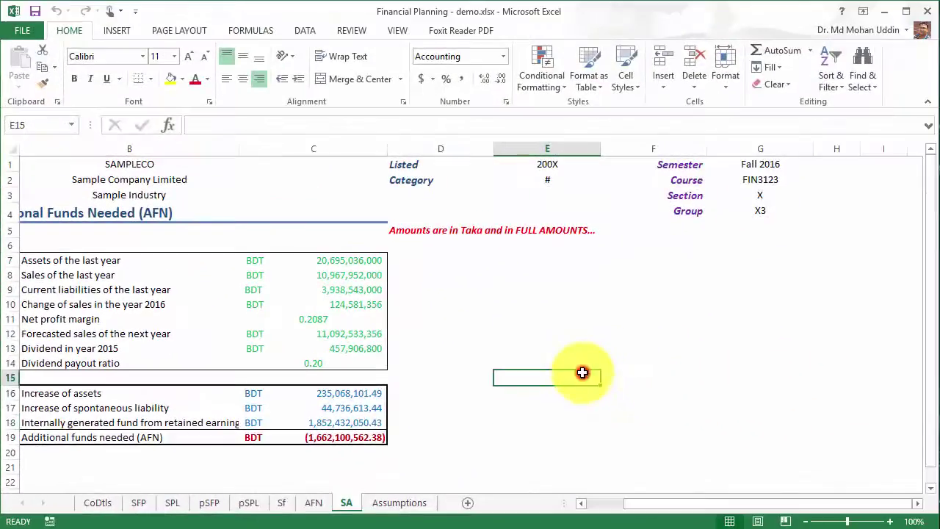
{"action": "left_click", "coordinate": [652, 230]}
{"action": "left_click", "coordinate": [445, 273]}
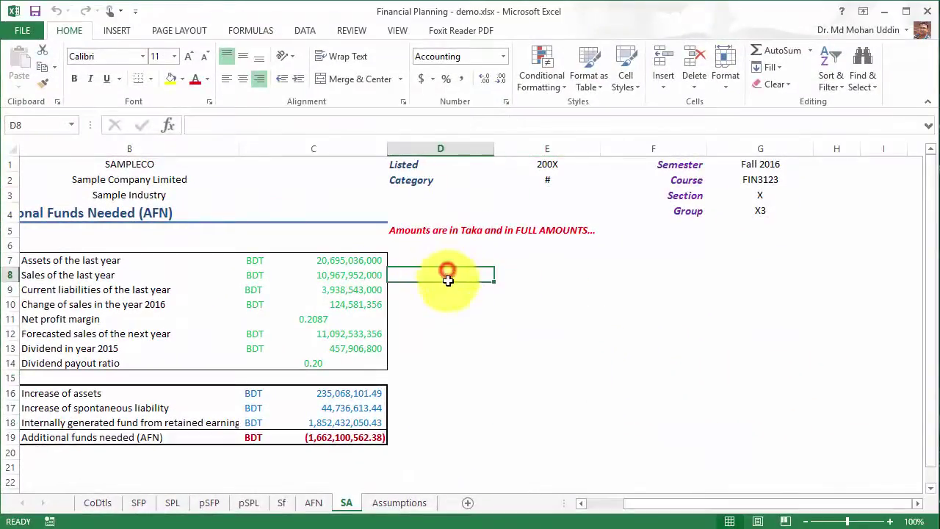
{"action": "left_click", "coordinate": [580, 504]}
{"action": "scroll", "coordinate": [581, 499], "scroll_direction": "down", "scroll_amount": 1}
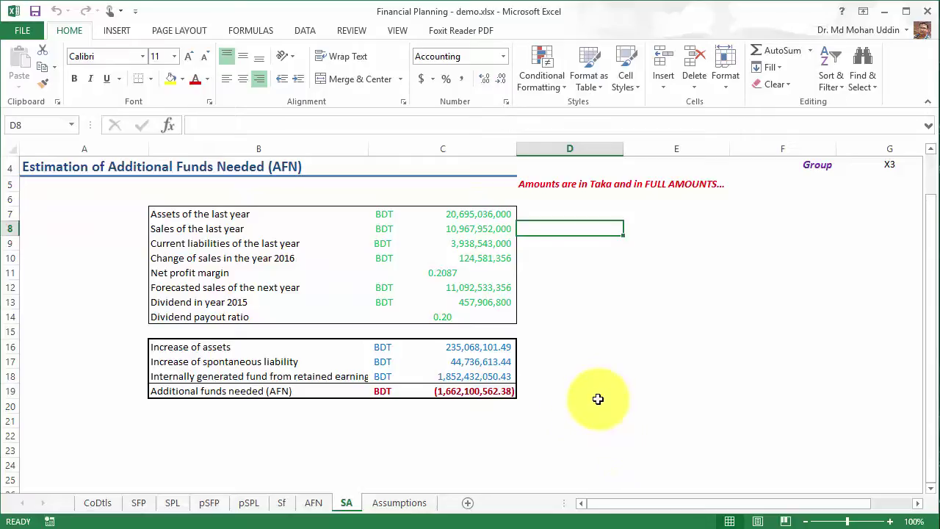
{"action": "scroll", "coordinate": [598, 399], "scroll_direction": "down", "scroll_amount": 2}
{"action": "scroll", "coordinate": [598, 399], "scroll_direction": "up", "scroll_amount": 2}
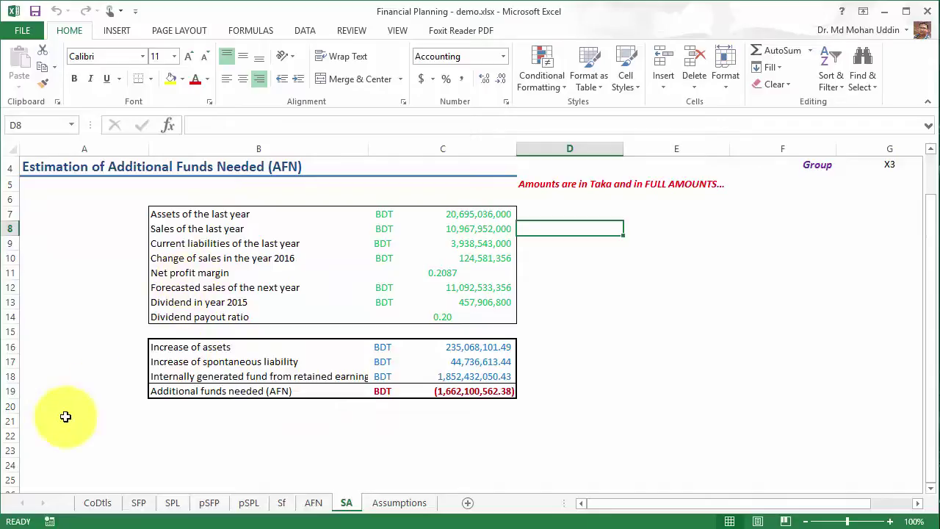
{"action": "scroll", "coordinate": [199, 449], "scroll_direction": "down", "scroll_amount": 2}
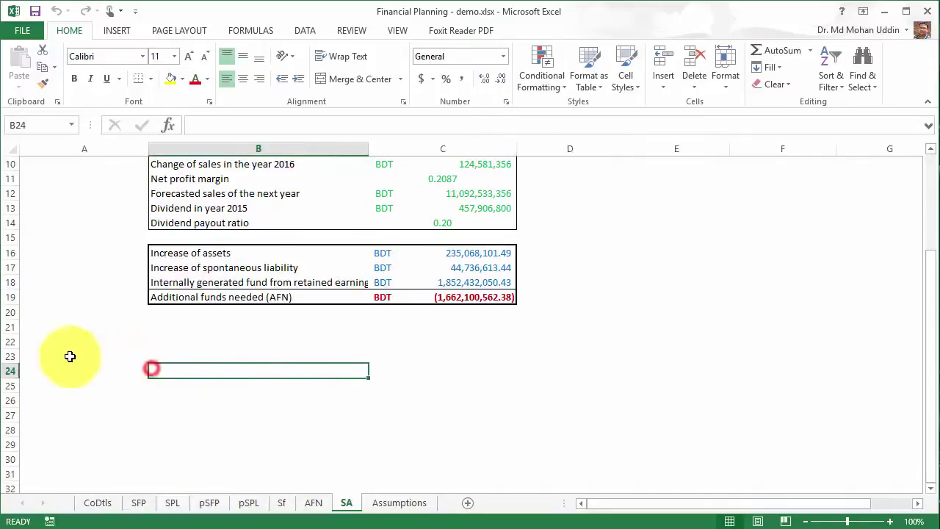
{"action": "scroll", "coordinate": [69, 357], "scroll_direction": "up", "scroll_amount": 2}
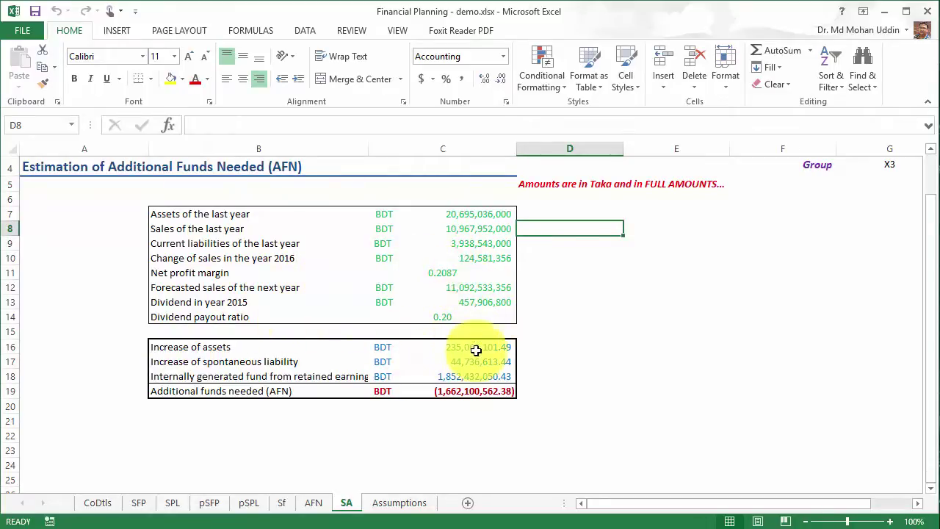
{"action": "left_click", "coordinate": [444, 317]}
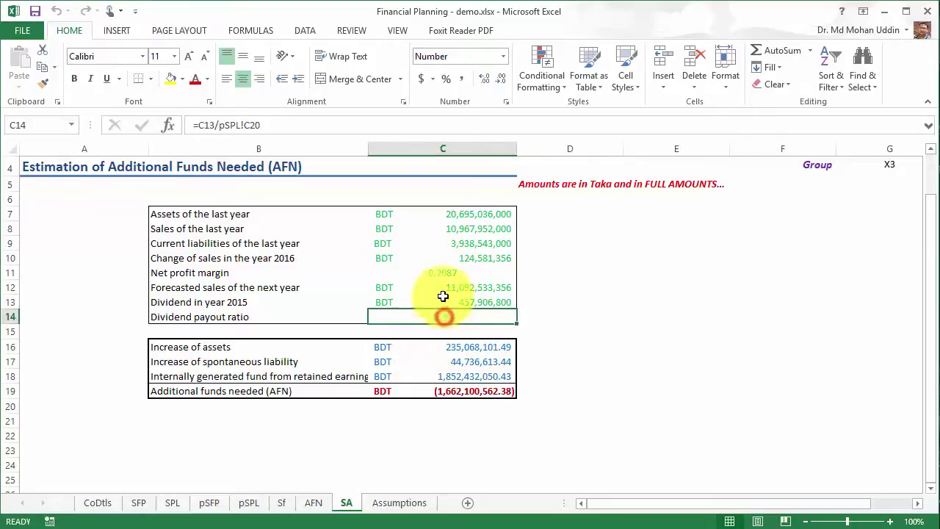
{"action": "left_click", "coordinate": [447, 272]}
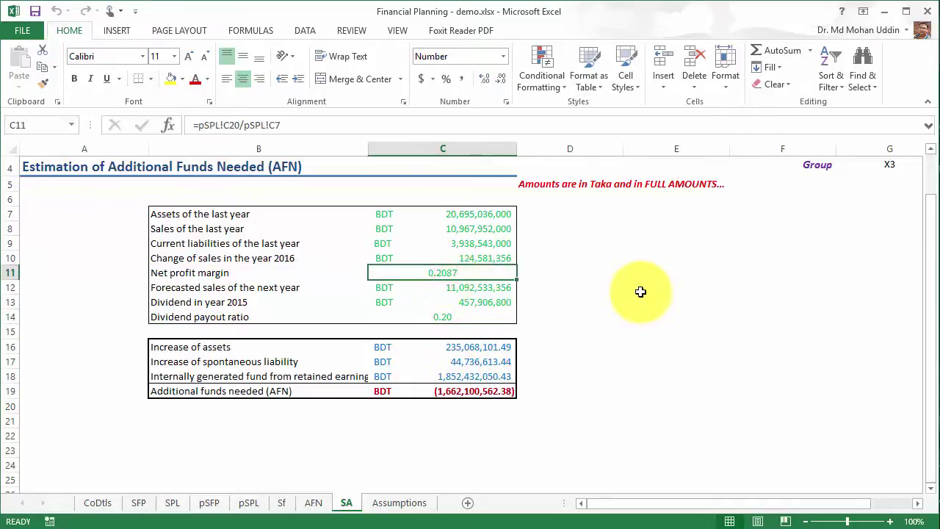
{"action": "key", "text": "Down"}
{"action": "left_click", "coordinate": [648, 262]}
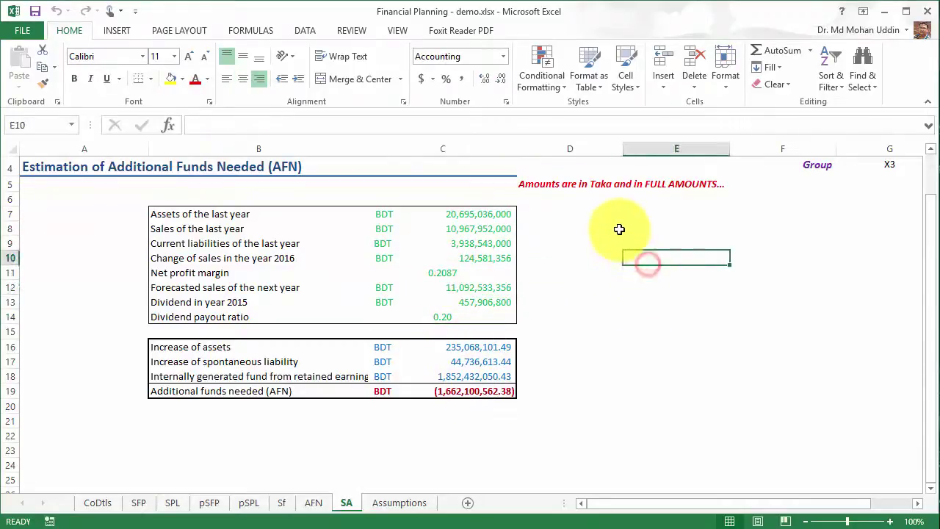
{"action": "left_click", "coordinate": [650, 214]}
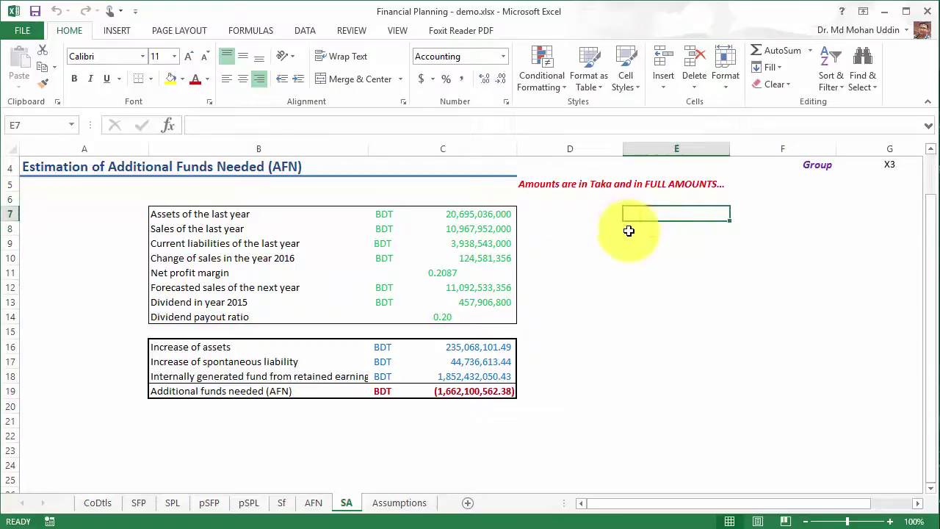
{"action": "left_click", "coordinate": [606, 217]}
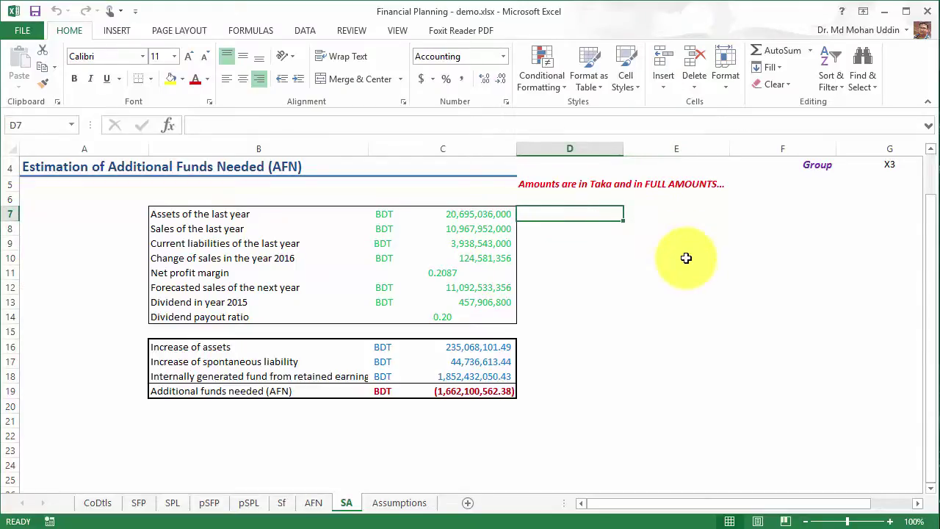
Step: Enter the 'DPR ->' label in D7 and move it down to D8
{"action": "type", "text": "DPR"}
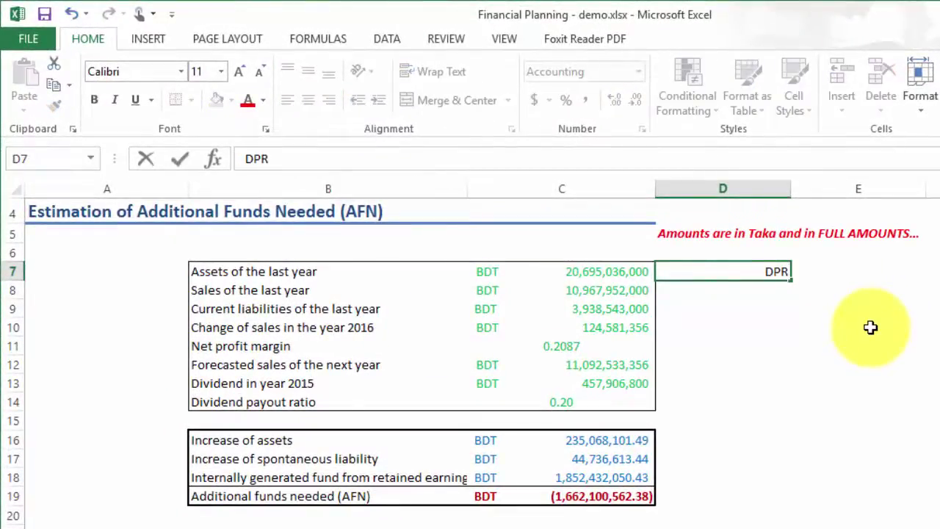
{"action": "type", "text": " >"}
{"action": "type", "text": ">"}
{"action": "key", "text": "Return"}
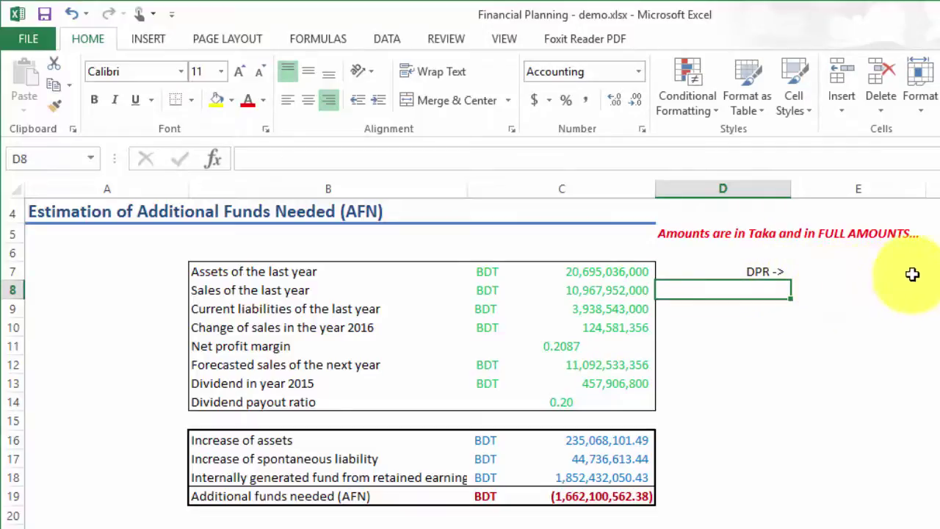
{"action": "left_click", "coordinate": [836, 255]}
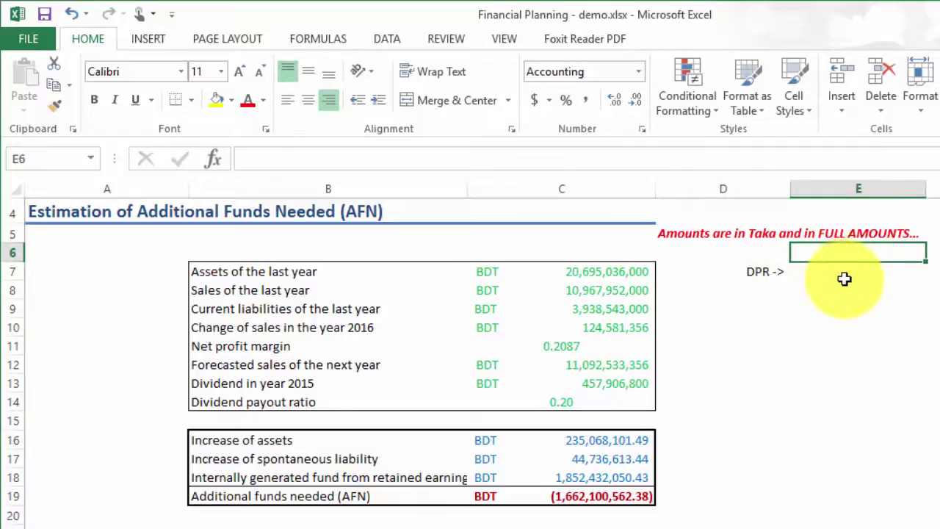
{"action": "left_click", "coordinate": [761, 275]}
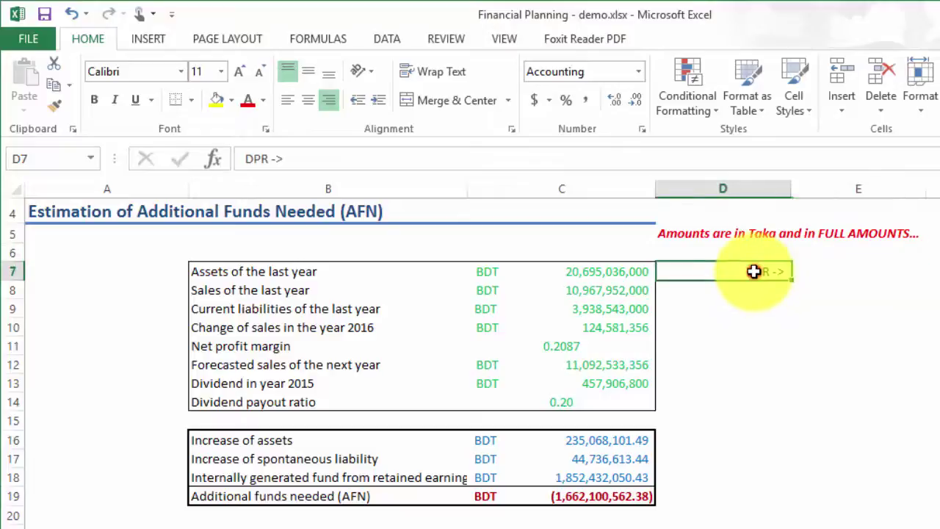
{"action": "left_click_drag", "start_coordinate": [777, 289], "coordinate": [780, 293]}
Step: Type the heading M in E7 and centre column E from E7 downward
{"action": "left_click", "coordinate": [855, 268]}
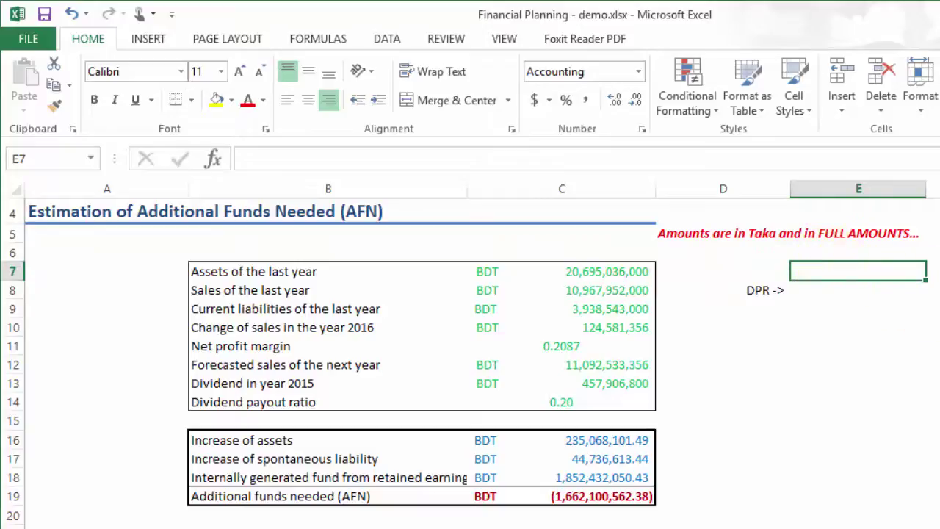
{"action": "type", "text": "M"}
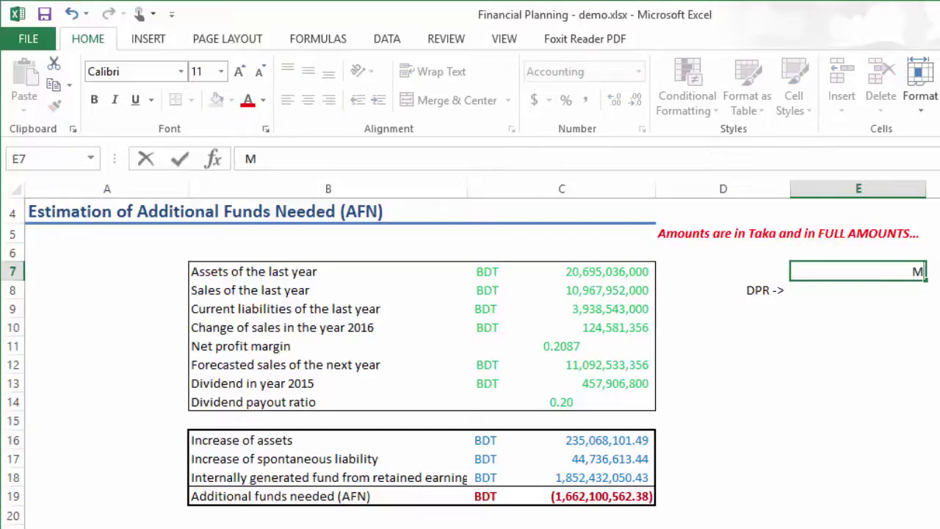
{"action": "key", "text": "Return"}
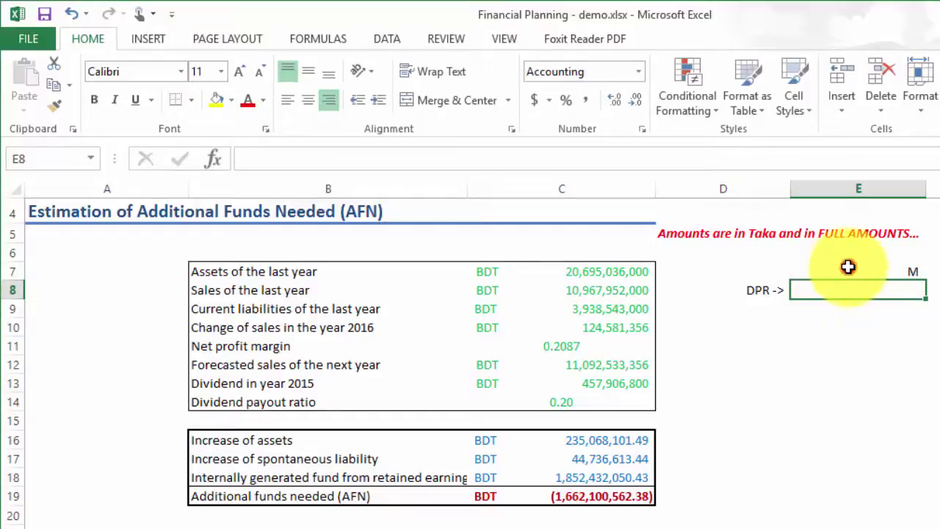
{"action": "left_click_drag", "start_coordinate": [848, 267], "coordinate": [867, 526]}
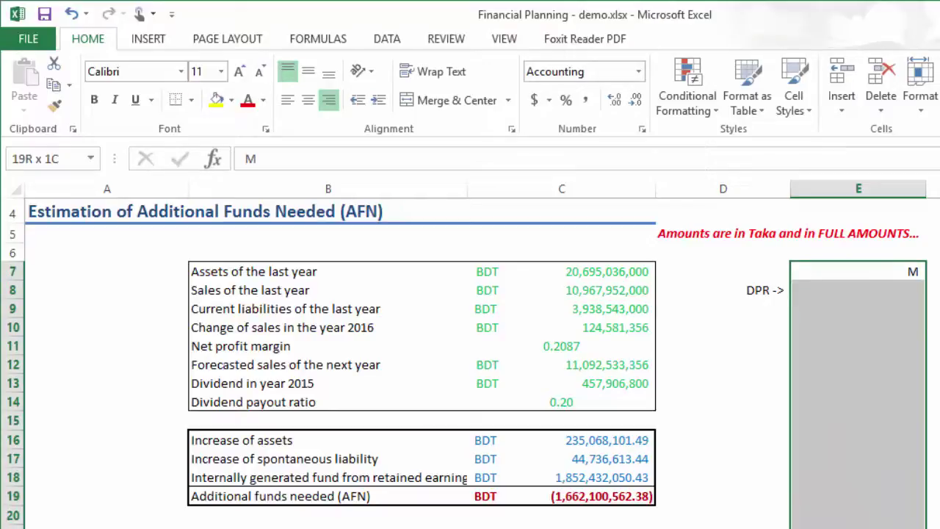
{"action": "left_click", "coordinate": [308, 100]}
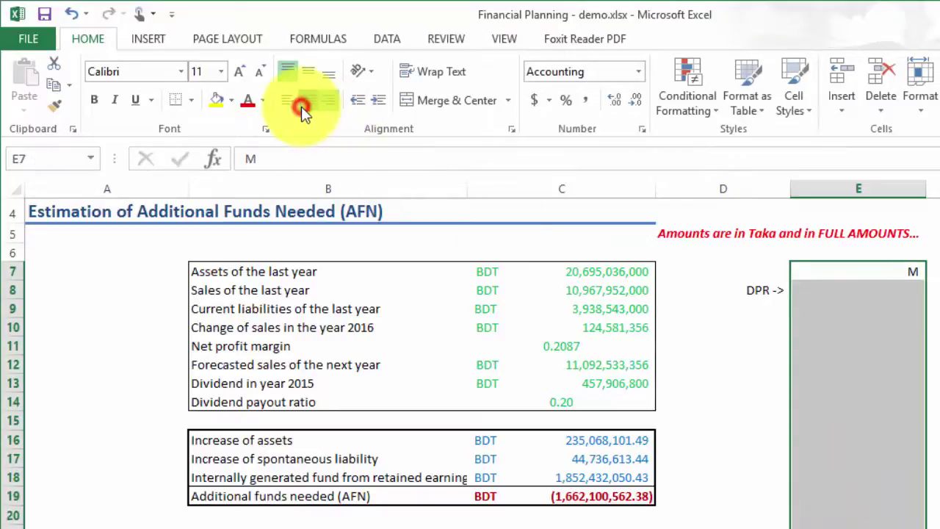
{"action": "left_click", "coordinate": [934, 401]}
{"action": "left_click", "coordinate": [866, 294]}
{"action": "left_click", "coordinate": [859, 272]}
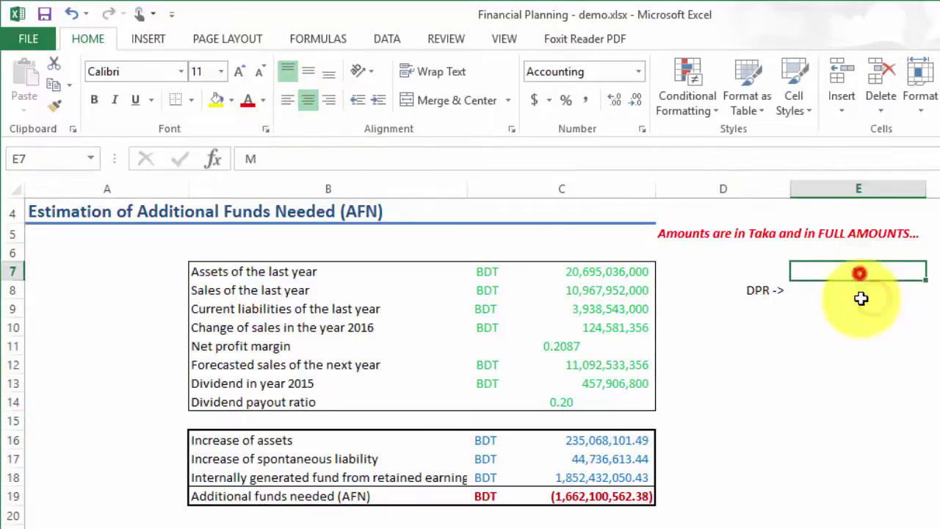
{"action": "left_click", "coordinate": [854, 307]}
{"action": "left_click", "coordinate": [845, 290]}
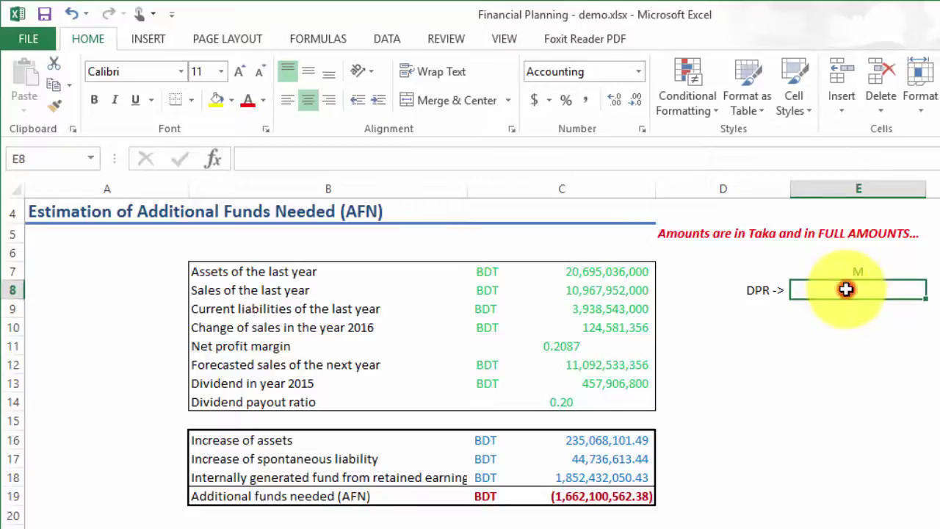
{"action": "left_click", "coordinate": [847, 309]}
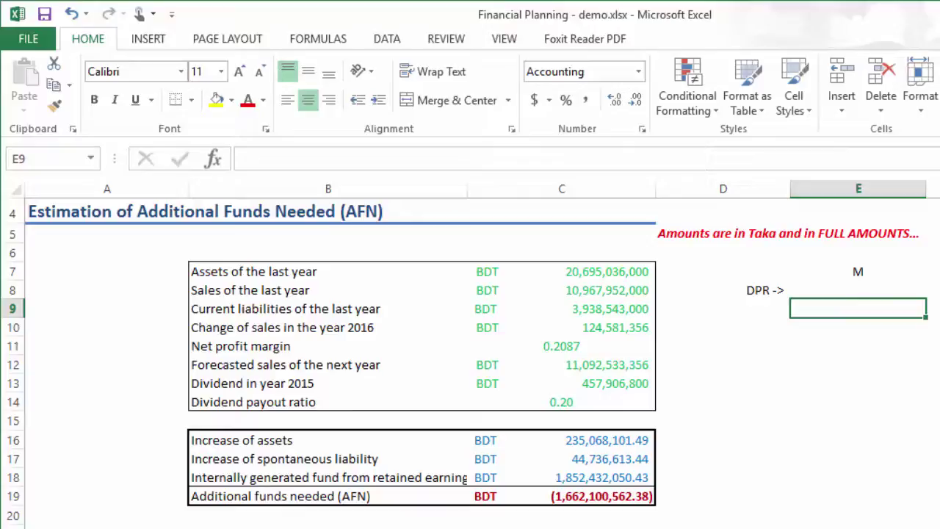
Step: Enter 0.25 and 0.5 in column E and format them as Number with two decimals
{"action": "type", "text": ".2"}
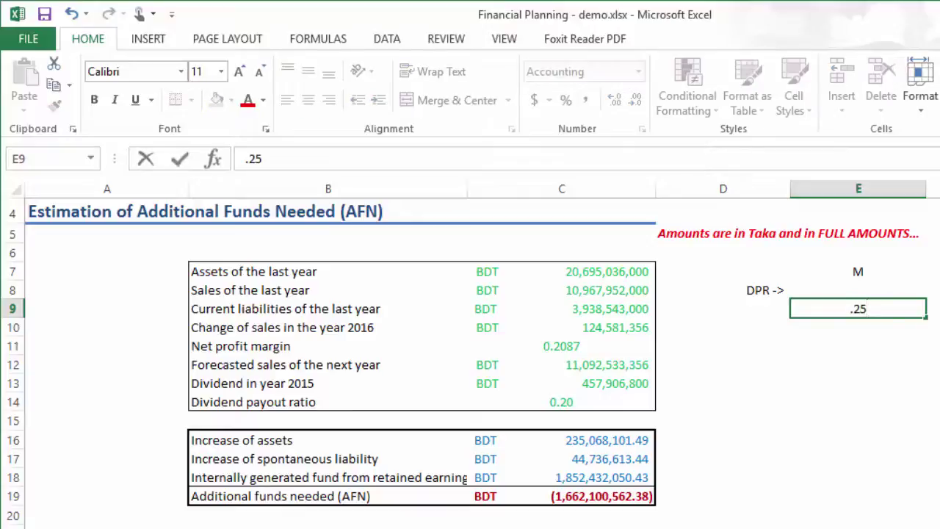
{"action": "type", "text": "5"}
{"action": "key", "text": "Return"}
{"action": "type", "text": ".5"}
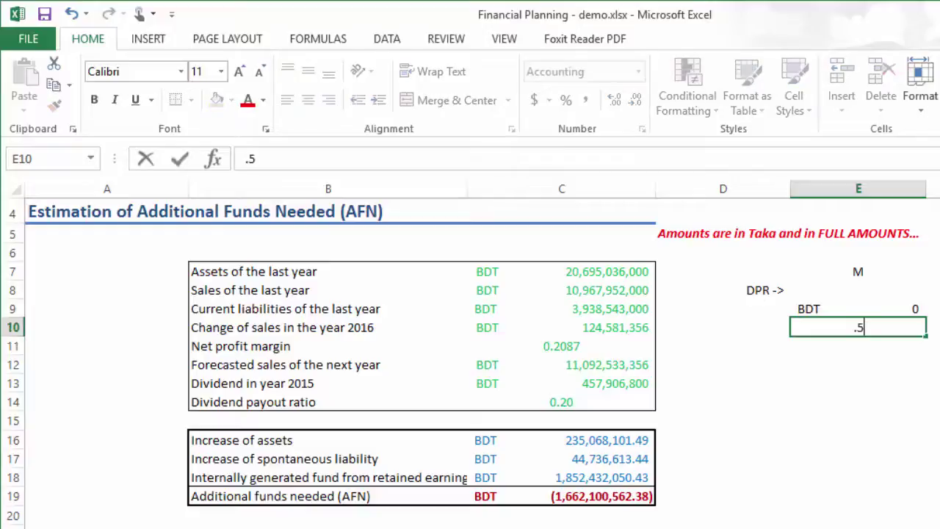
{"action": "key", "text": "Return"}
{"action": "left_click_drag", "start_coordinate": [802, 315], "coordinate": [806, 326]}
{"action": "left_click", "coordinate": [639, 71]}
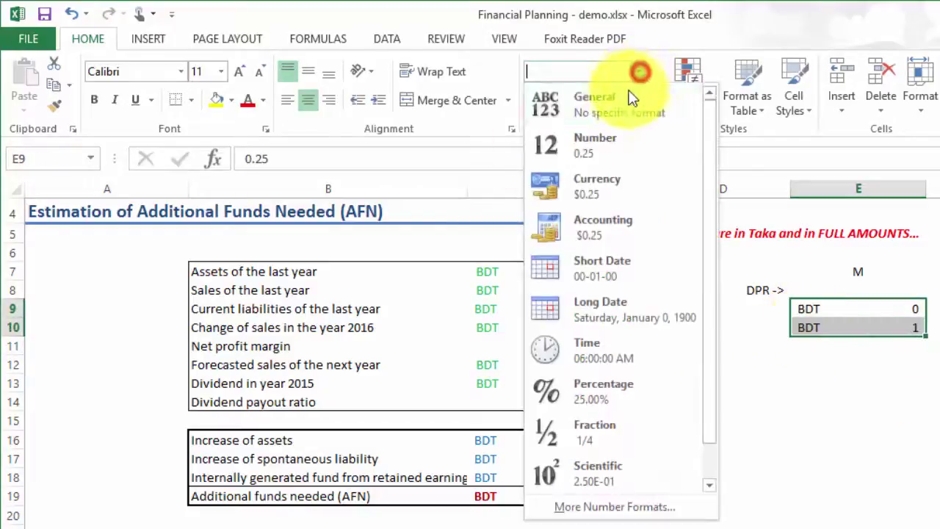
{"action": "left_click", "coordinate": [612, 147]}
{"action": "left_click", "coordinate": [636, 103]}
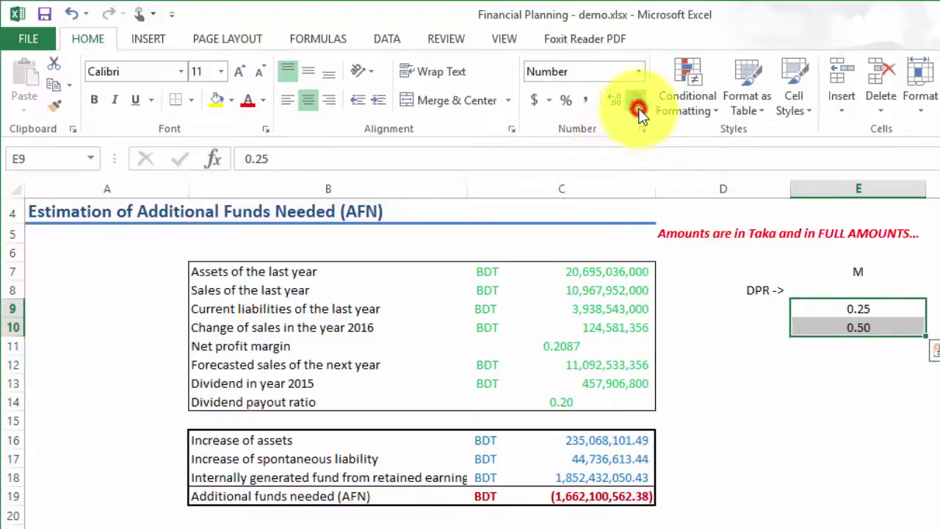
{"action": "left_click", "coordinate": [613, 103]}
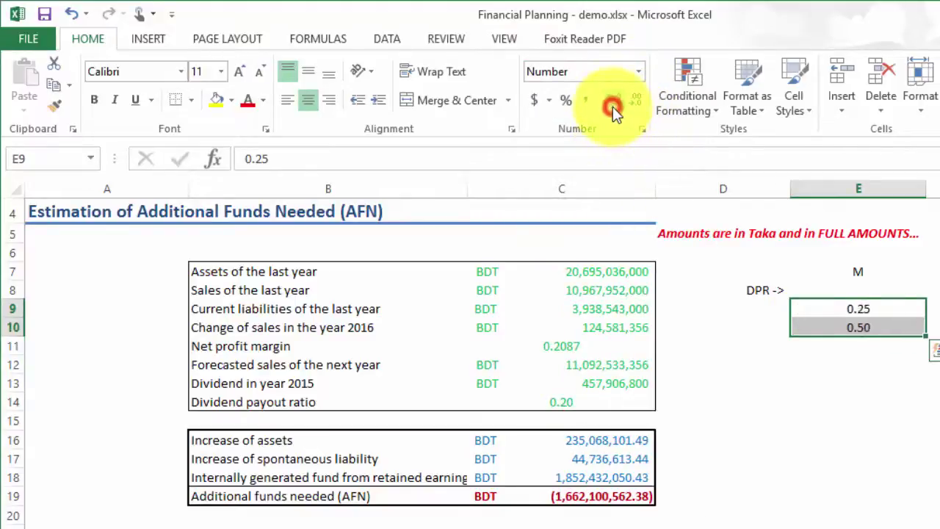
{"action": "left_click", "coordinate": [878, 438]}
Step: Fill the series down to 4.00 and shift it down one row to E10:E25
{"action": "left_click_drag", "start_coordinate": [887, 304], "coordinate": [895, 486]}
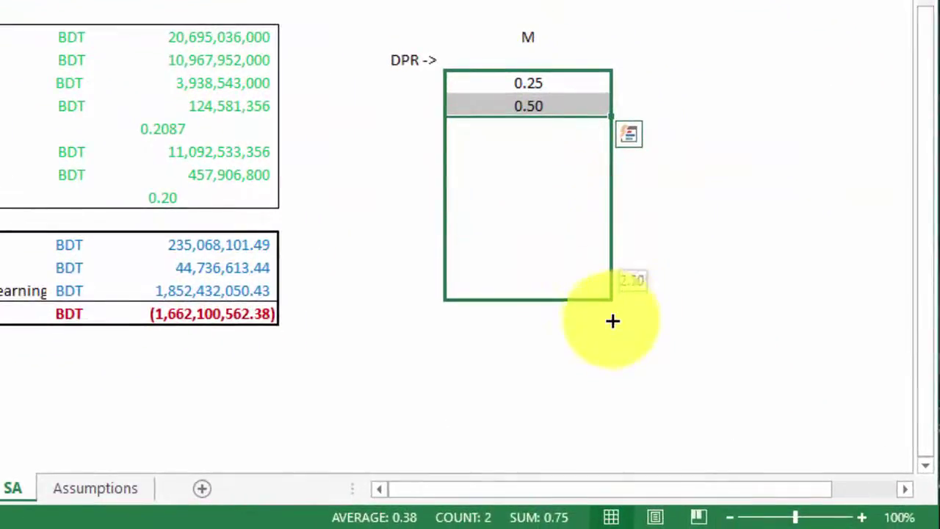
{"action": "left_click_drag", "start_coordinate": [613, 321], "coordinate": [623, 431]}
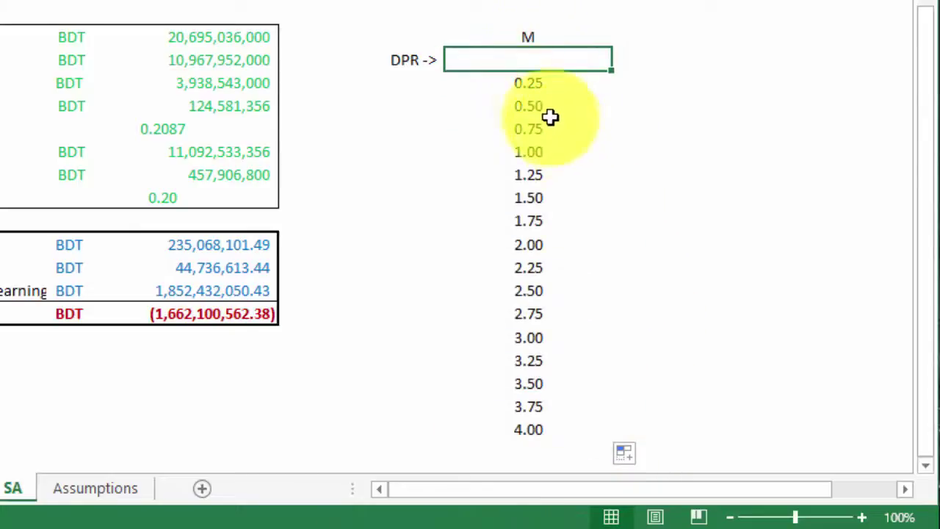
{"action": "left_click", "coordinate": [758, 239]}
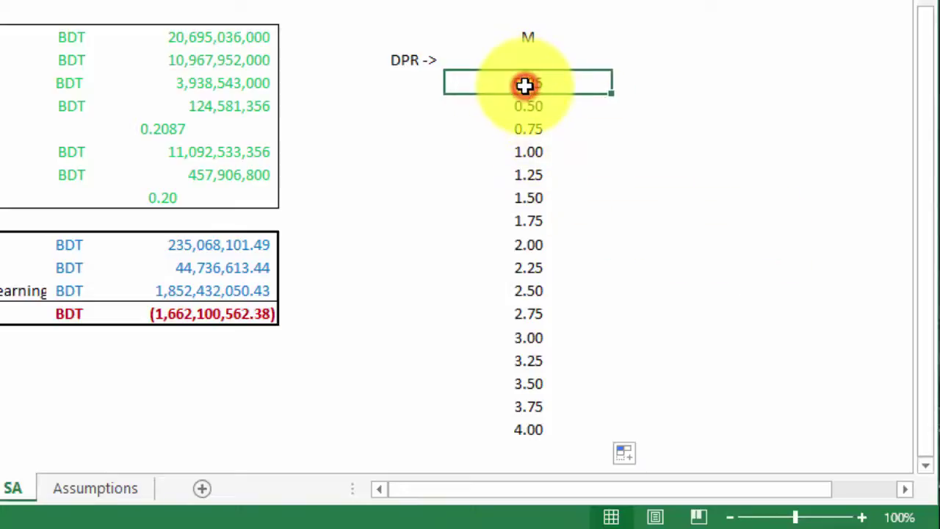
{"action": "left_click_drag", "start_coordinate": [525, 85], "coordinate": [558, 430]}
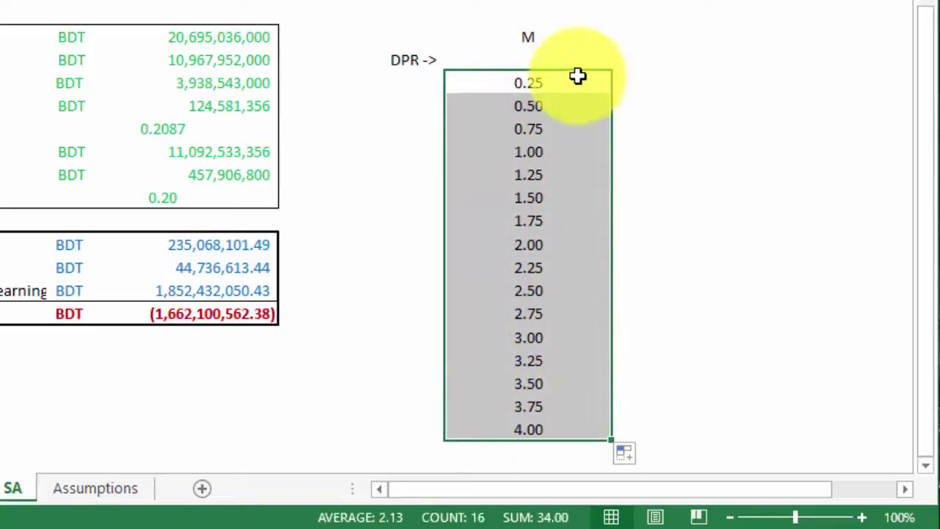
{"action": "left_click_drag", "start_coordinate": [570, 69], "coordinate": [567, 95]}
{"action": "left_click", "coordinate": [530, 81]}
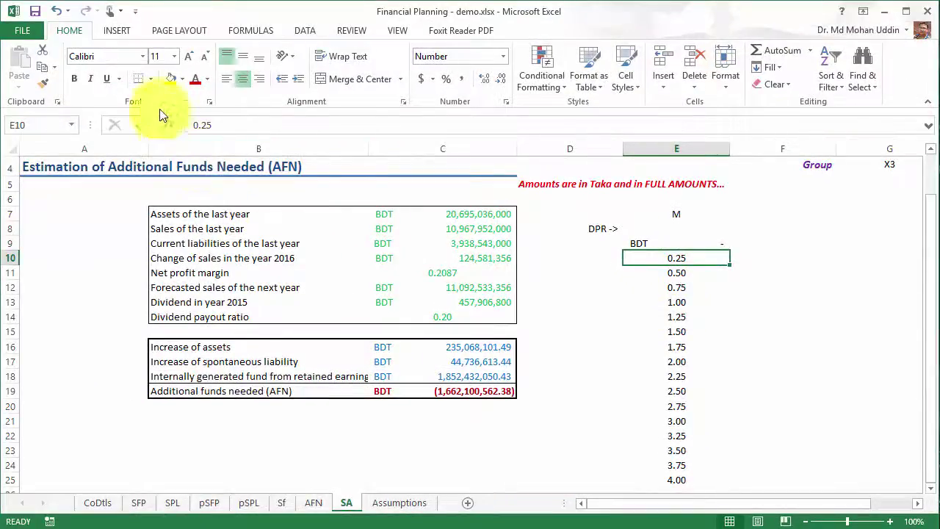
Step: Copy the Number format onto the empty top cell of column E so it reads 0.00
{"action": "left_click", "coordinate": [42, 83]}
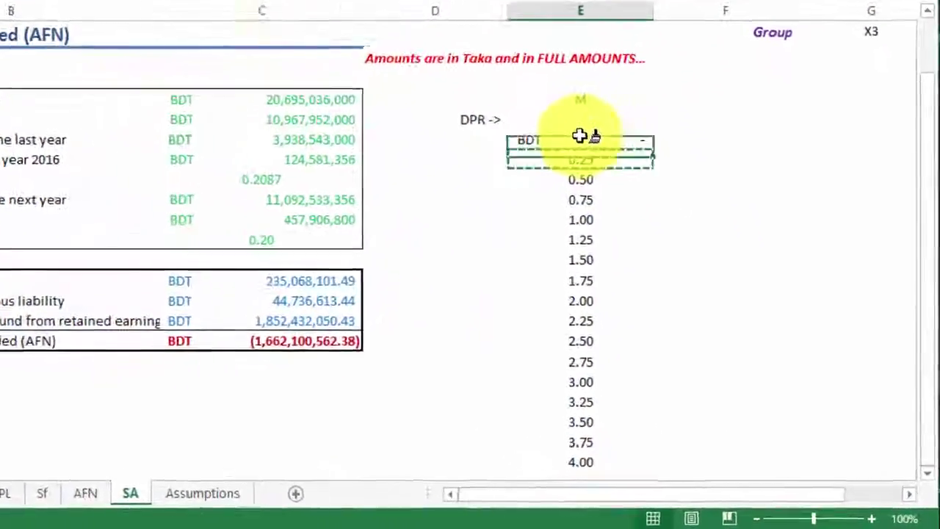
{"action": "left_click", "coordinate": [580, 137]}
{"action": "left_click", "coordinate": [667, 238]}
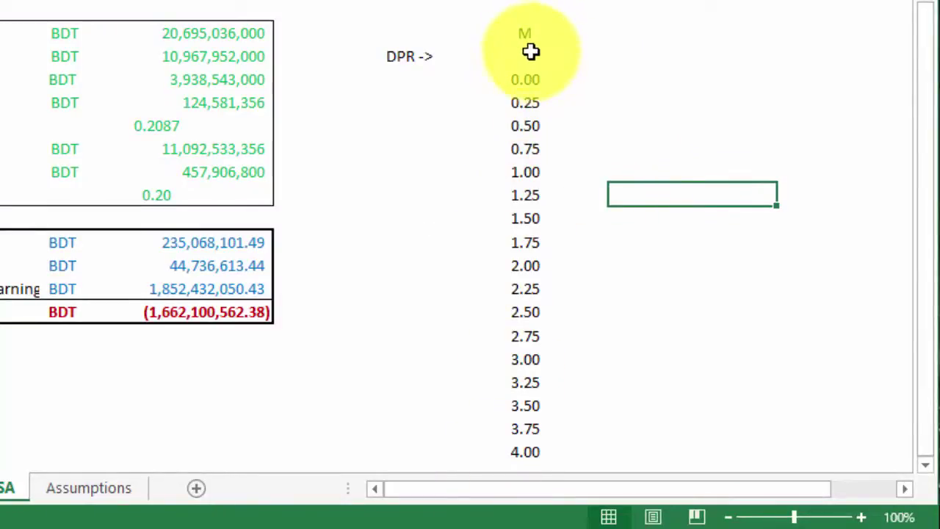
{"action": "left_click", "coordinate": [527, 60]}
Step: Enter payout ratios 0 and 0.1 in F8:G8 as Number and fill across to 1.00 in P8
{"action": "left_click", "coordinate": [626, 57]}
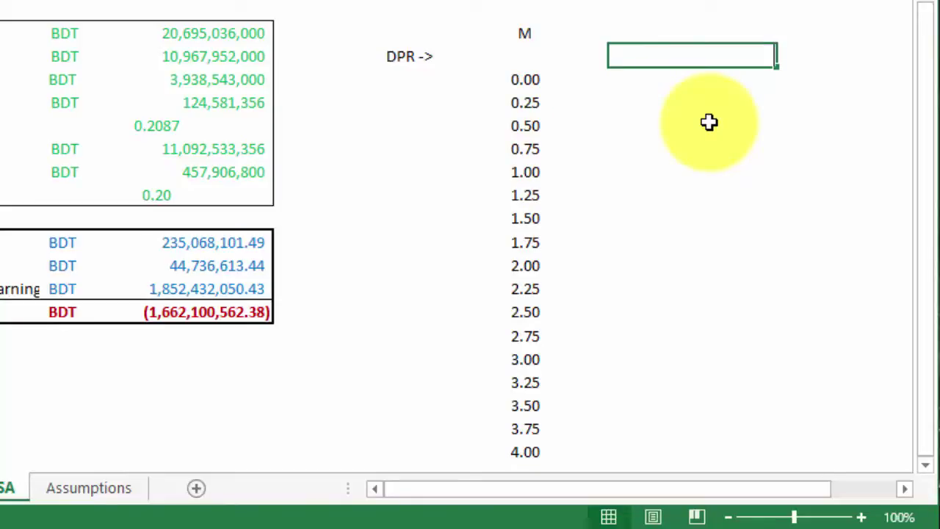
{"action": "key", "text": "Tab"}
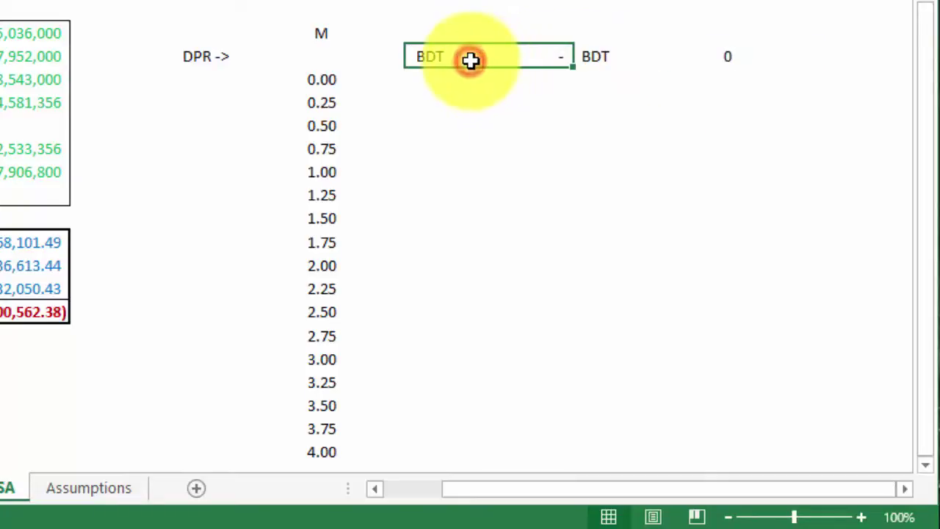
{"action": "key", "text": "shift+Right"}
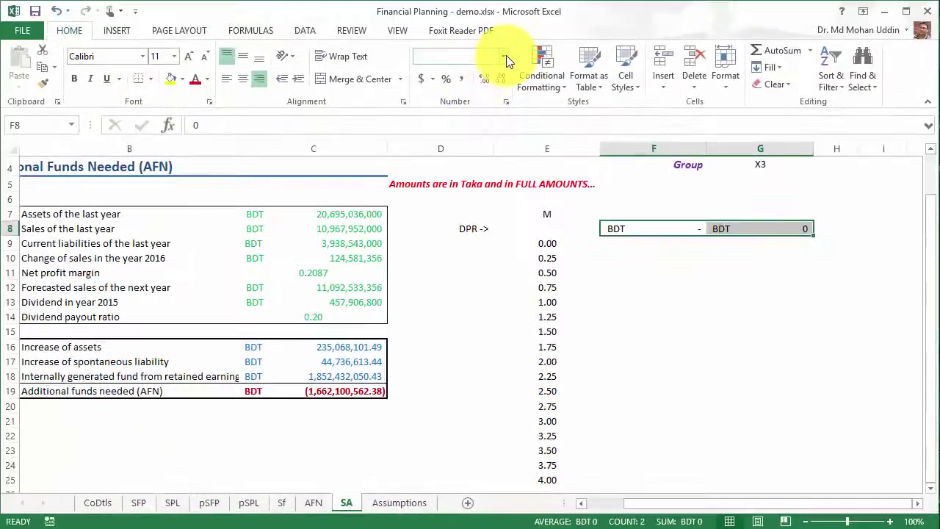
{"action": "left_click", "coordinate": [504, 57]}
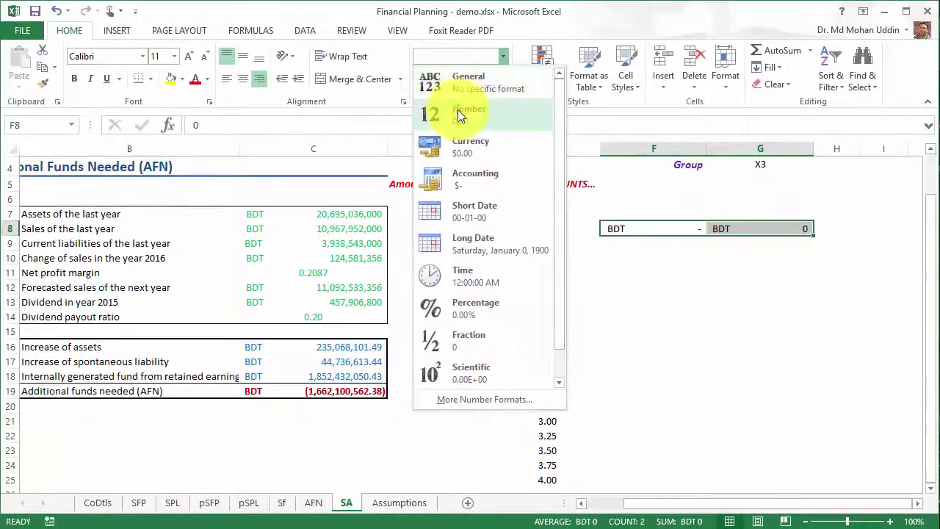
{"action": "left_click", "coordinate": [457, 109]}
{"action": "left_click", "coordinate": [490, 84]}
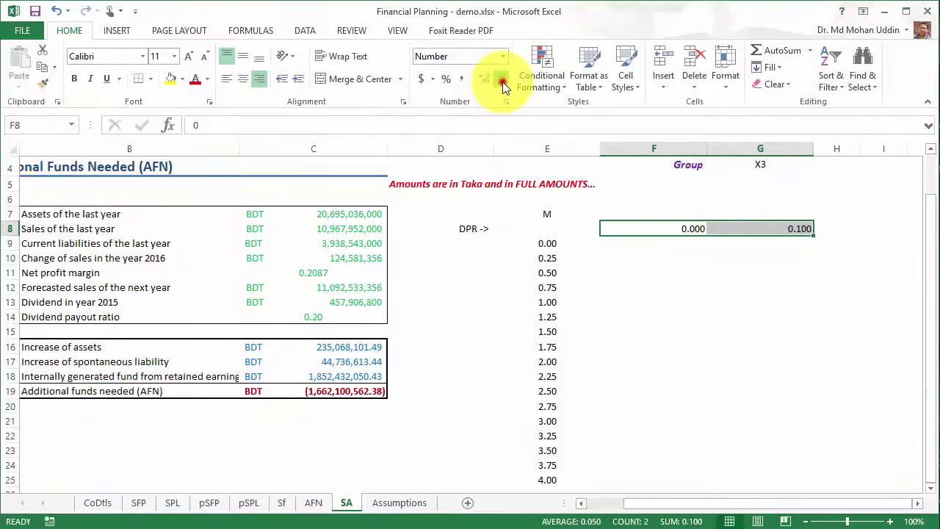
{"action": "left_click", "coordinate": [503, 83]}
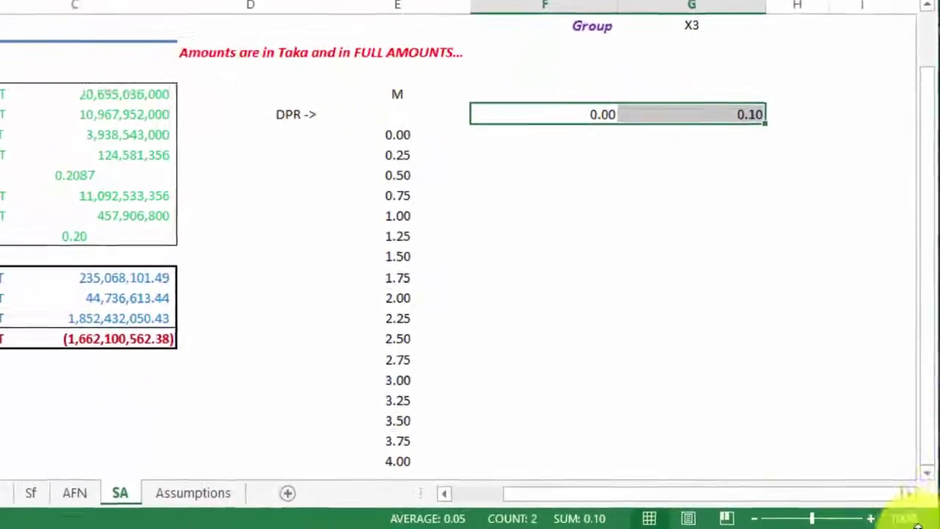
{"action": "left_click", "coordinate": [909, 493]}
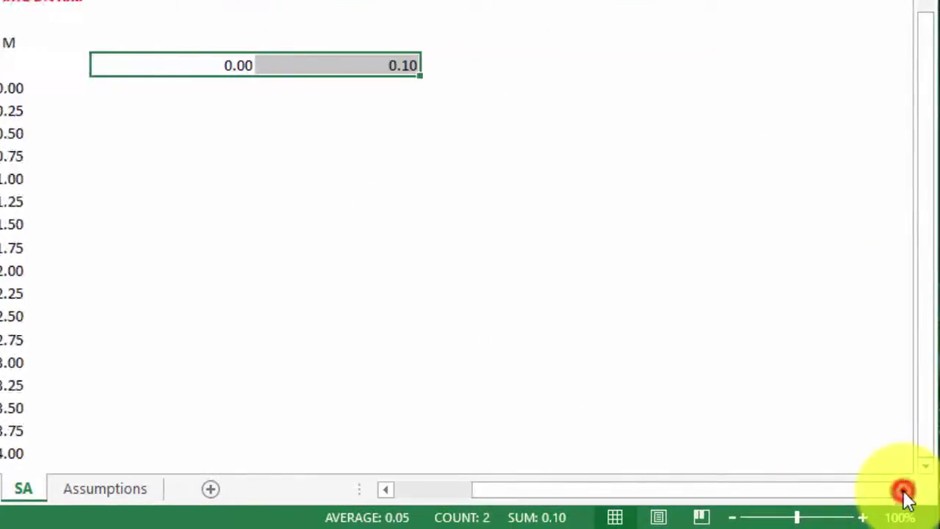
{"action": "left_click", "coordinate": [909, 493]}
{"action": "left_click_drag", "start_coordinate": [181, 77], "coordinate": [821, 64]}
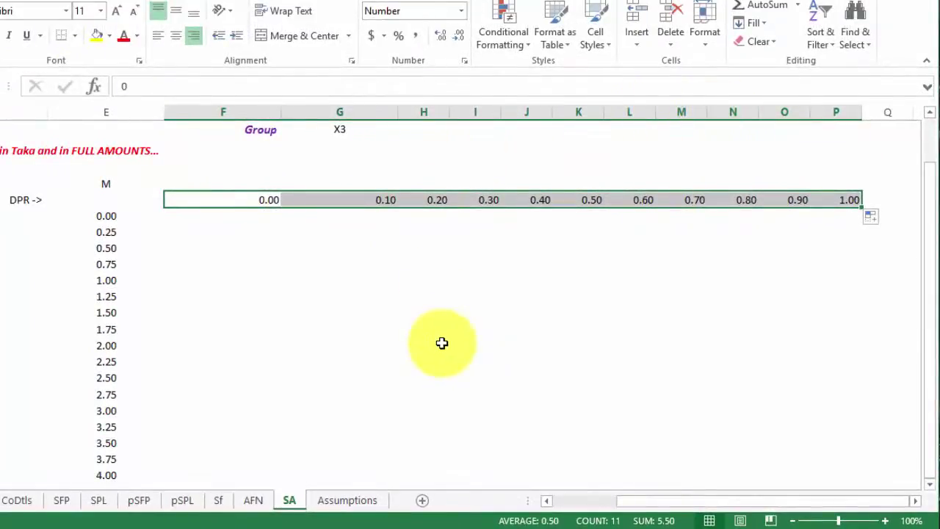
{"action": "left_click_drag", "start_coordinate": [196, 106], "coordinate": [821, 113]}
Step: Set columns F through P to a column width of 20
{"action": "right_click", "coordinate": [814, 112]}
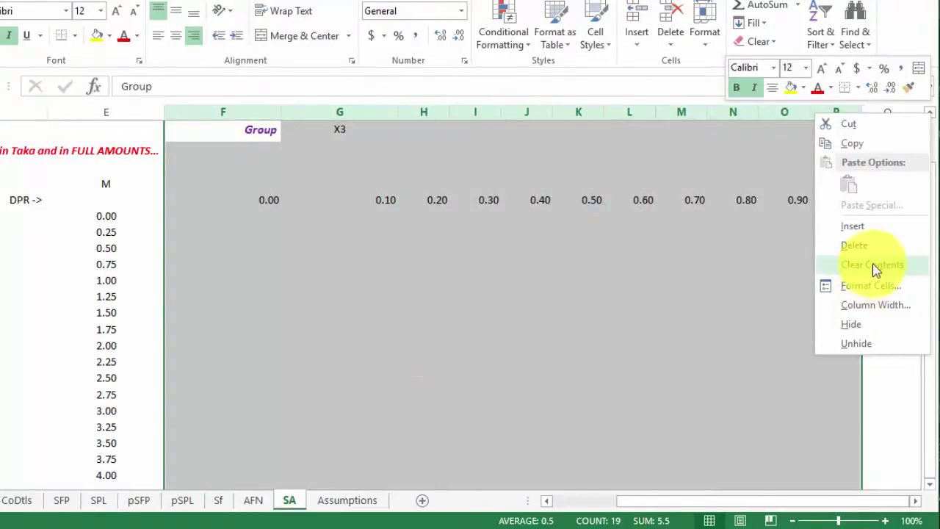
{"action": "left_click", "coordinate": [874, 309]}
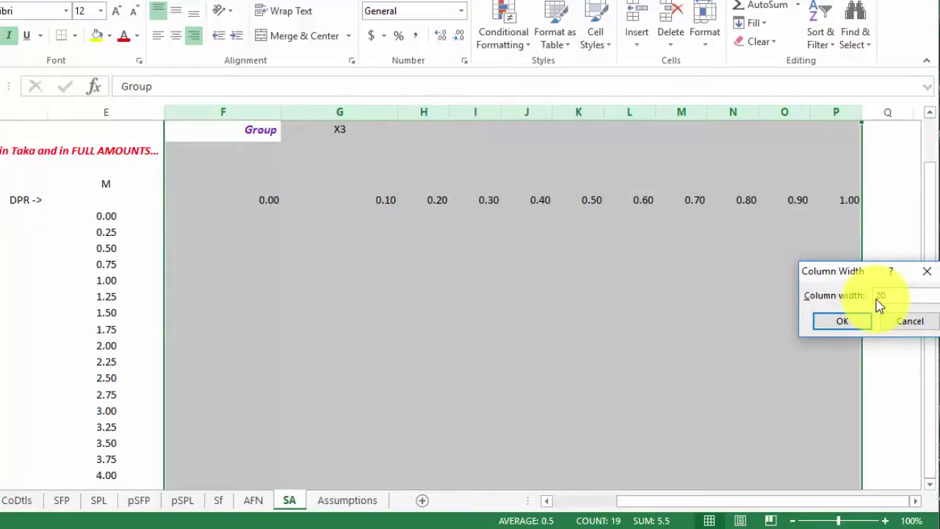
{"action": "left_click", "coordinate": [845, 324]}
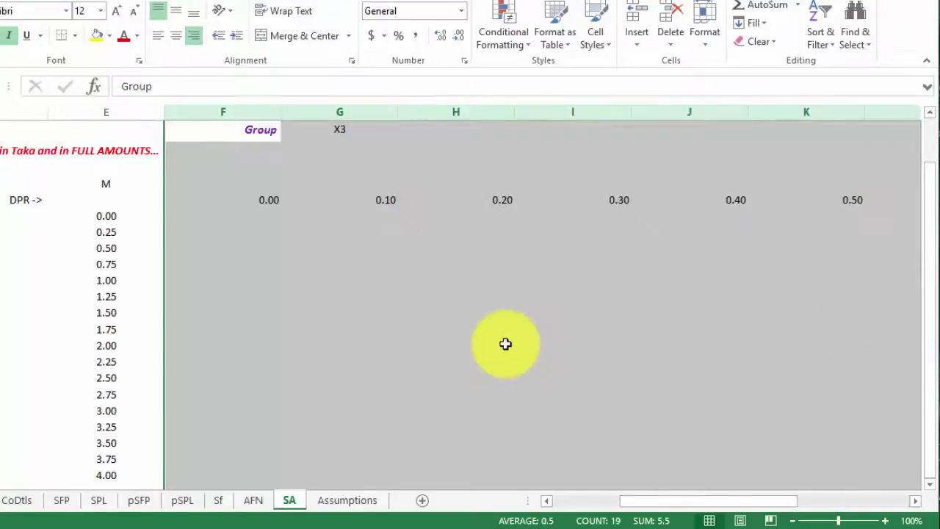
{"action": "left_click", "coordinate": [504, 343]}
{"action": "mouse_move", "coordinate": [705, 503]}
{"action": "left_mouse_down"}
{"action": "mouse_move", "coordinate": [886, 512]}
{"action": "mouse_move", "coordinate": [705, 507]}
{"action": "left_mouse_up"}
{"action": "scroll", "coordinate": [257, 363], "scroll_direction": "down", "scroll_amount": 2}
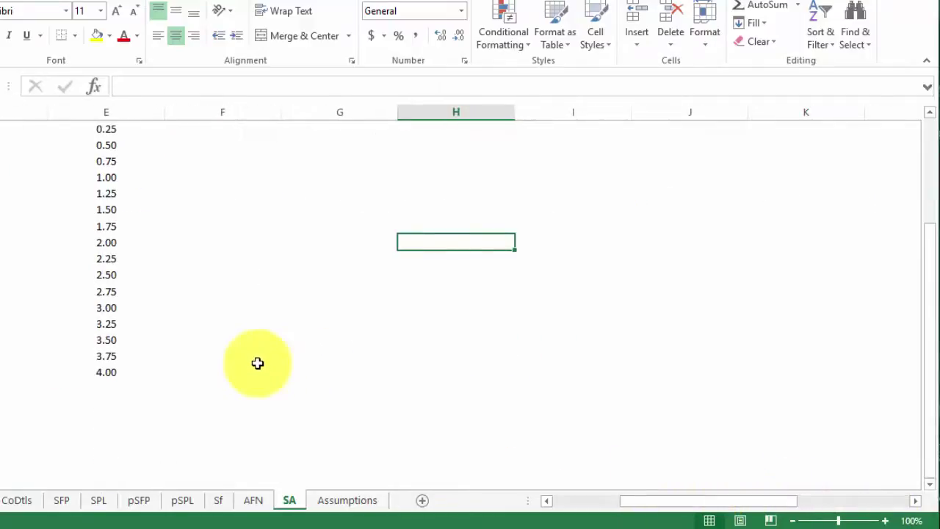
{"action": "scroll", "coordinate": [257, 362], "scroll_direction": "up", "scroll_amount": 2}
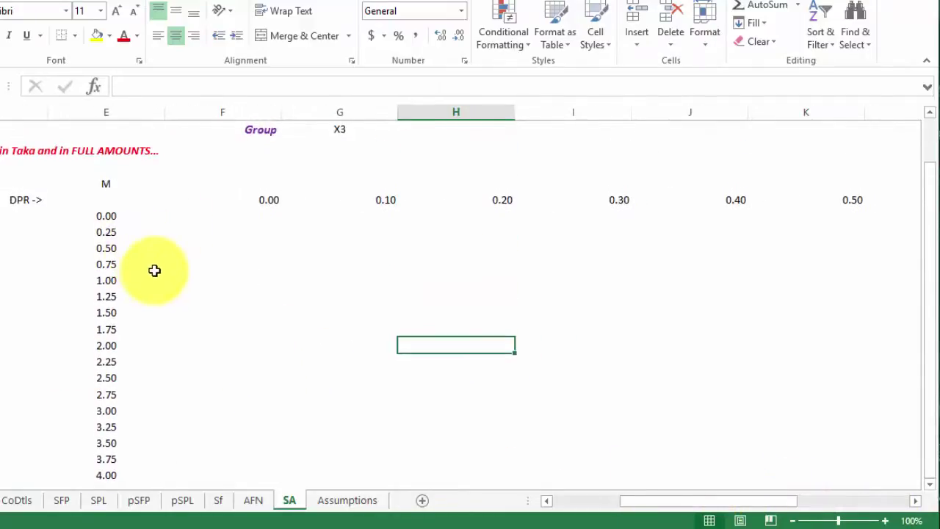
{"action": "scroll", "coordinate": [154, 271], "scroll_direction": "down", "scroll_amount": 3}
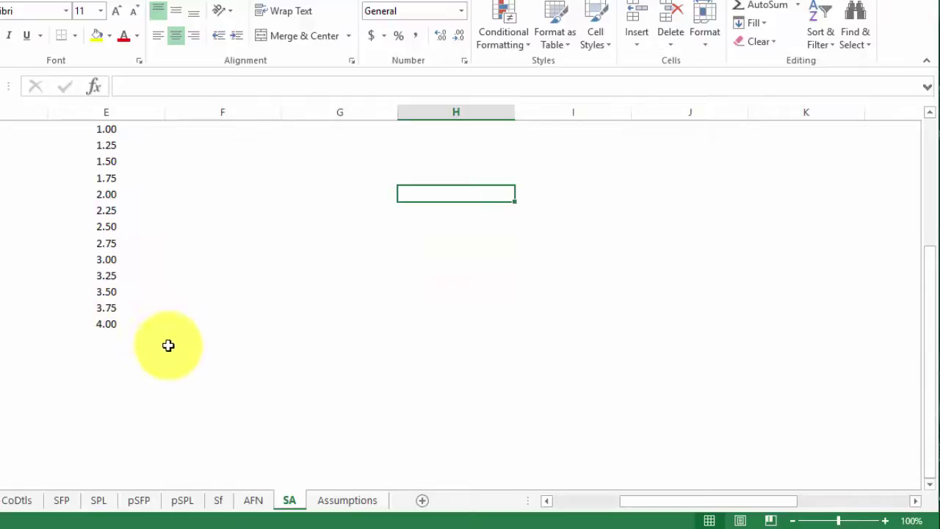
{"action": "scroll", "coordinate": [168, 345], "scroll_direction": "up", "scroll_amount": 3}
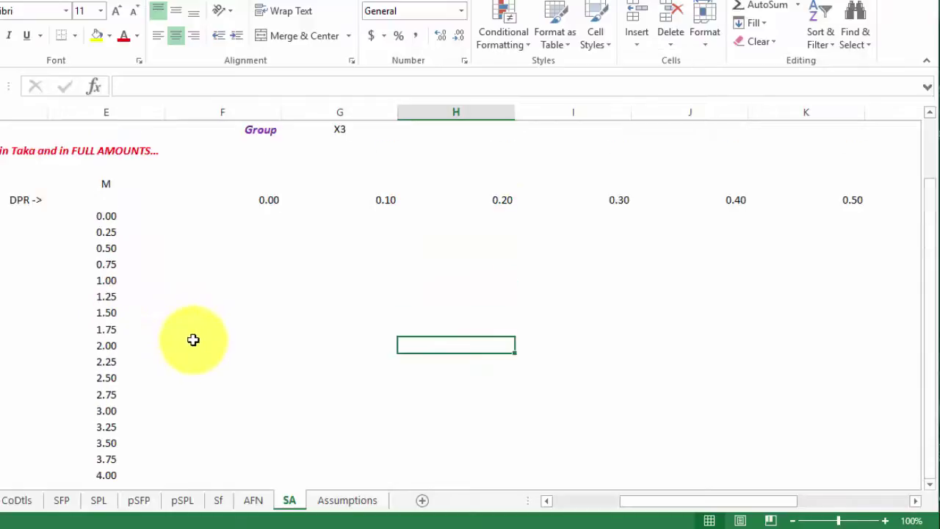
{"action": "left_click", "coordinate": [115, 205]}
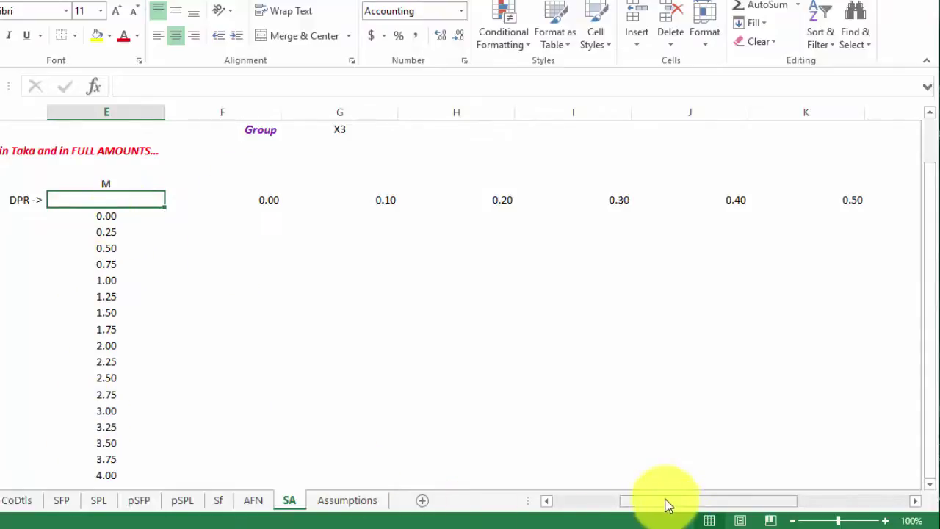
Step: Link E8 to the AFN total with the formula =$C$19
{"action": "left_click_drag", "start_coordinate": [667, 505], "coordinate": [623, 507]}
{"action": "type", "text": "="}
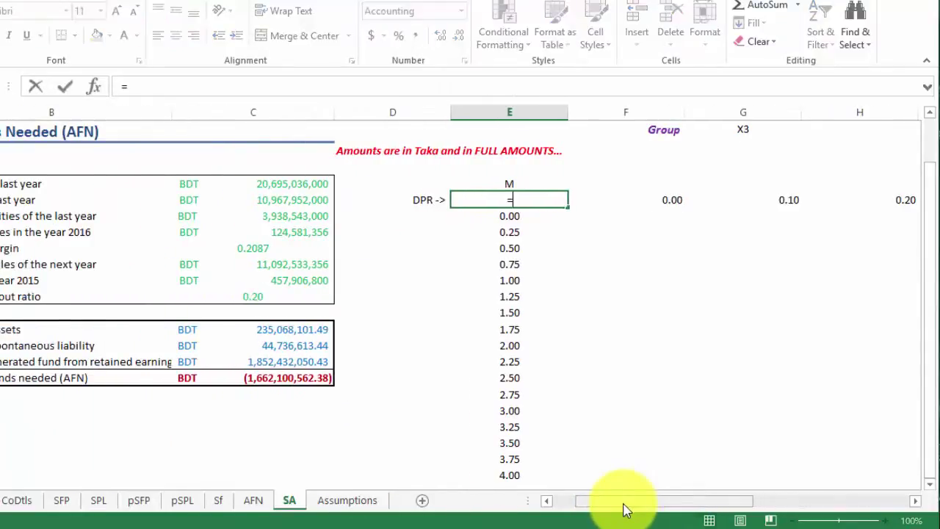
{"action": "left_click", "coordinate": [264, 377]}
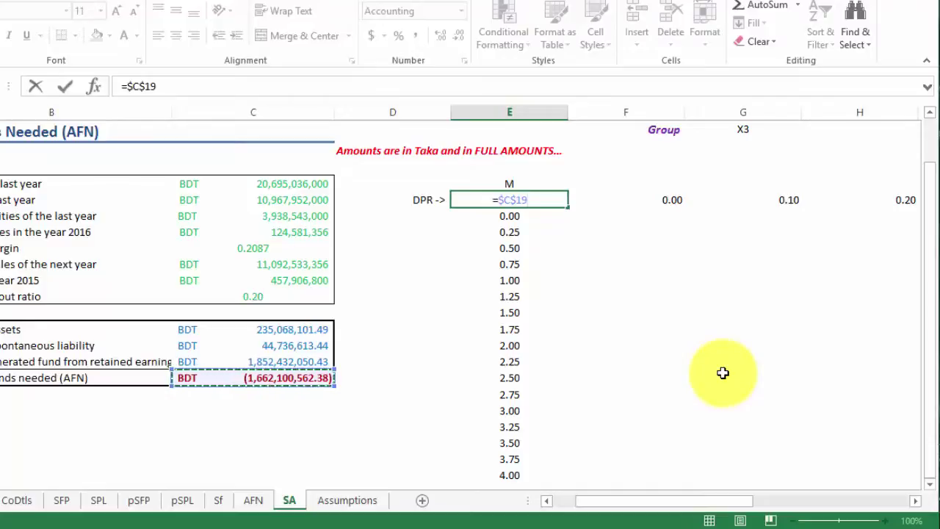
{"action": "key", "text": "Return"}
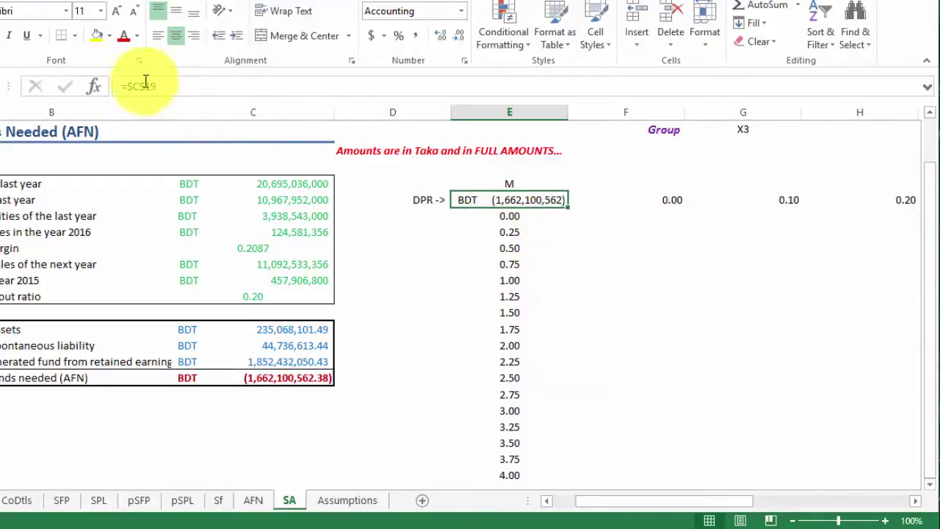
Step: Give cell E8 an outside border
{"action": "left_click", "coordinate": [73, 36]}
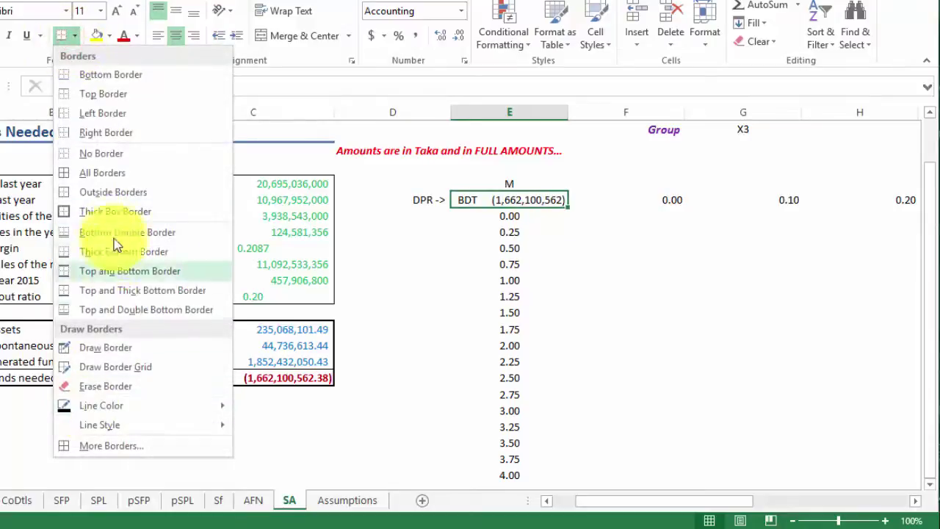
{"action": "left_click", "coordinate": [101, 193]}
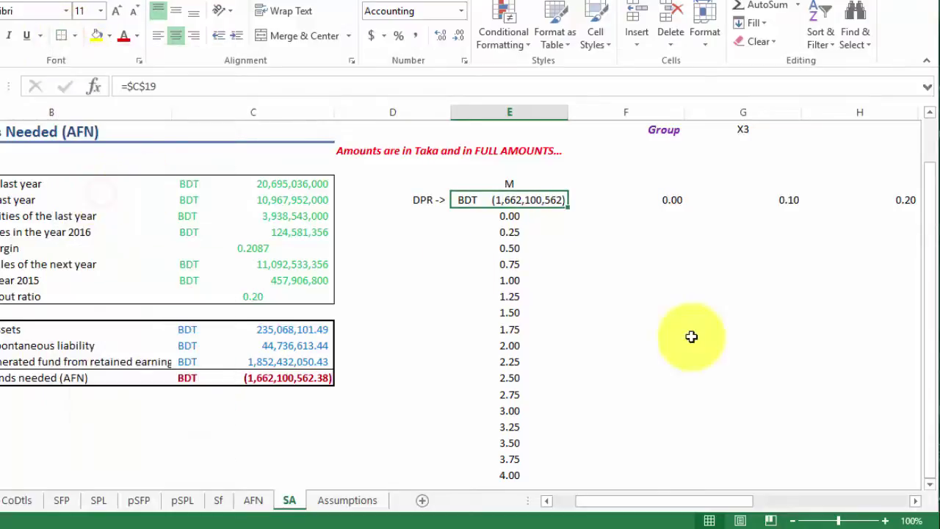
{"action": "left_click", "coordinate": [750, 332]}
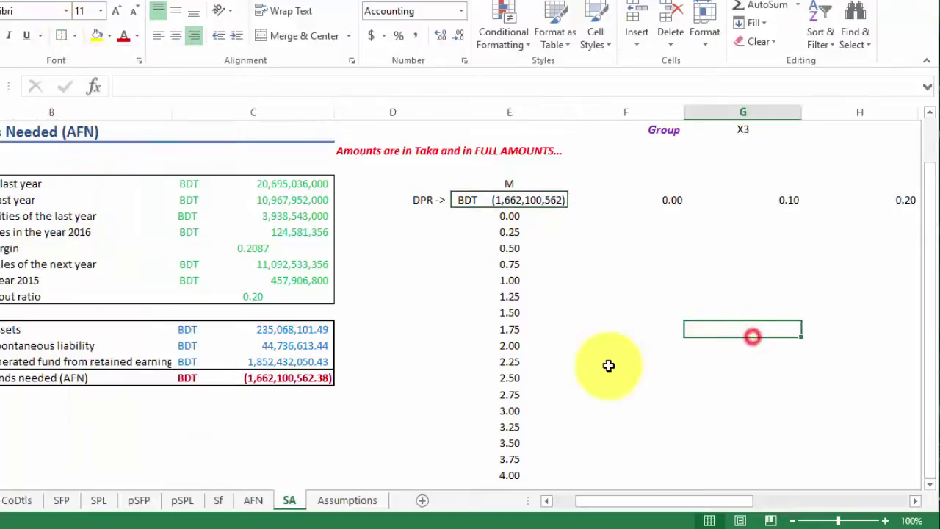
{"action": "left_click", "coordinate": [506, 200]}
Step: Select the sensitivity grid range E8:P25
{"action": "left_click_drag", "start_coordinate": [507, 215], "coordinate": [921, 489]}
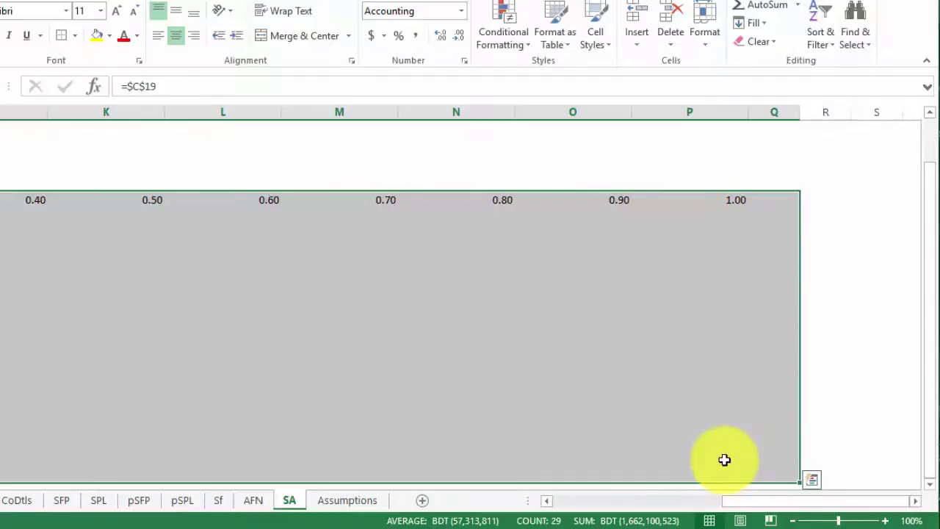
{"action": "left_click_drag", "start_coordinate": [724, 459], "coordinate": [724, 460]}
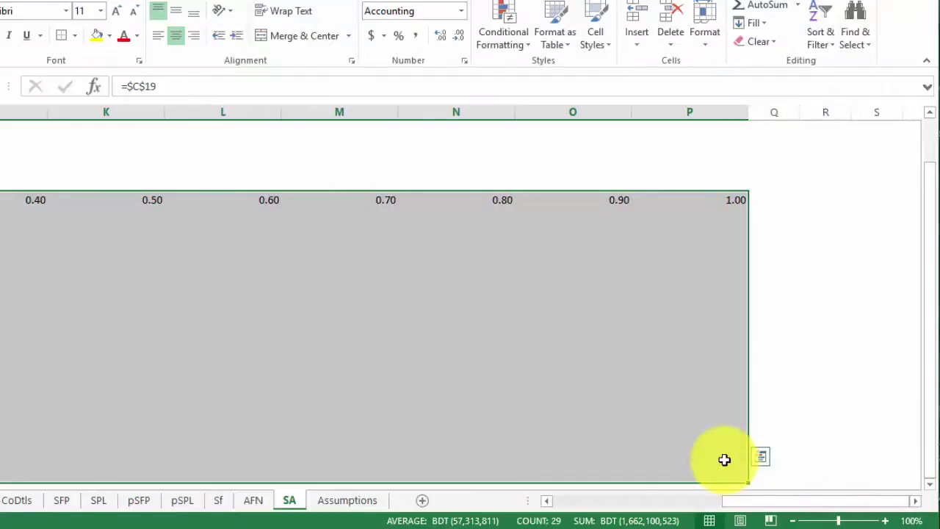
{"action": "left_click_drag", "start_coordinate": [796, 502], "coordinate": [727, 520]}
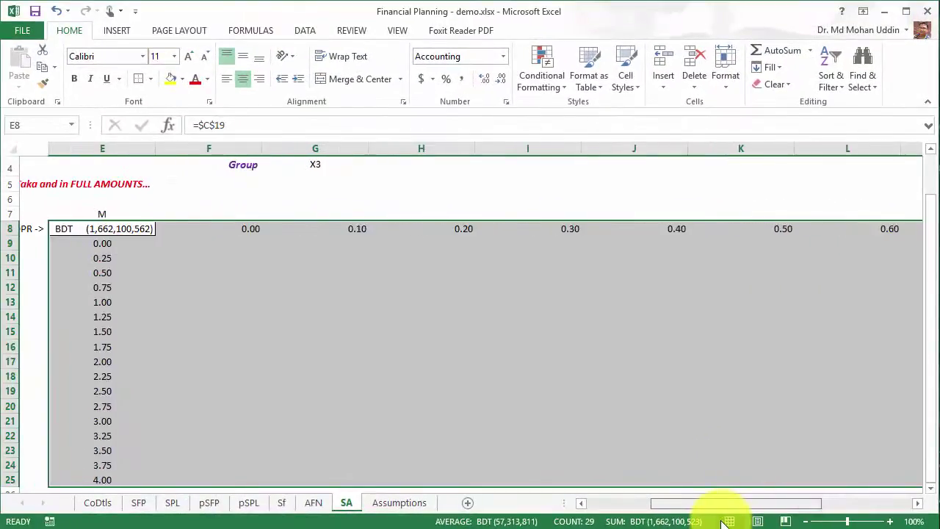
{"action": "scroll", "coordinate": [693, 365], "scroll_direction": "down", "scroll_amount": 4}
{"action": "scroll", "coordinate": [695, 361], "scroll_direction": "up", "scroll_amount": 4}
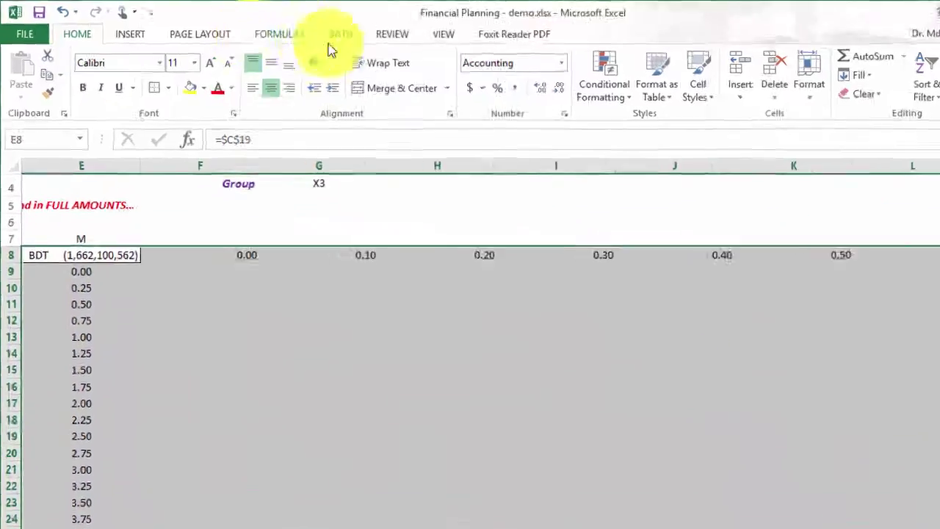
Step: Create a data table with row input cell $C$14 and column input cell $C$11
{"action": "left_click", "coordinate": [304, 30]}
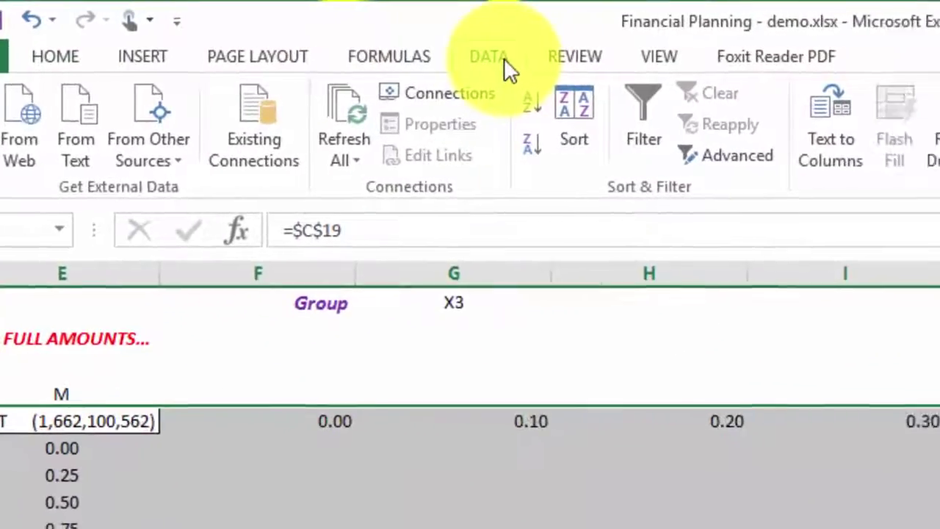
{"action": "left_click", "coordinate": [756, 156]}
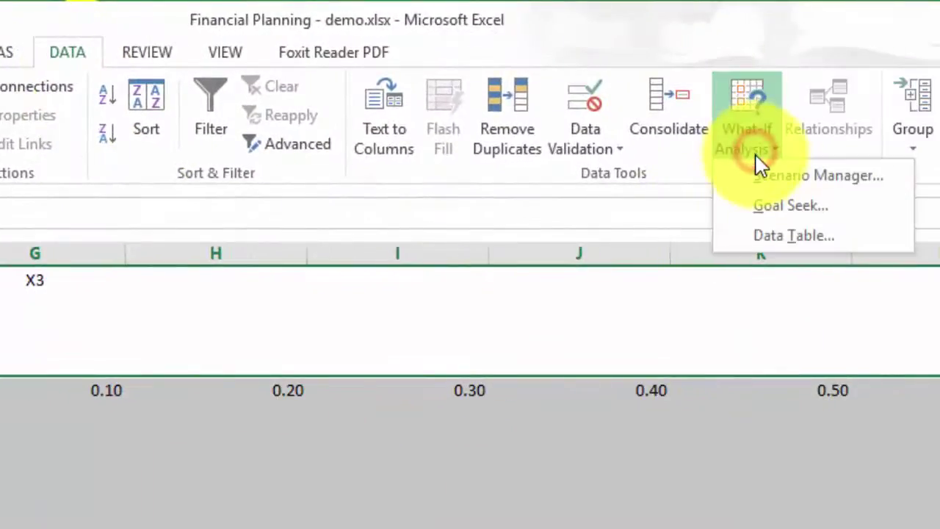
{"action": "left_click", "coordinate": [767, 235]}
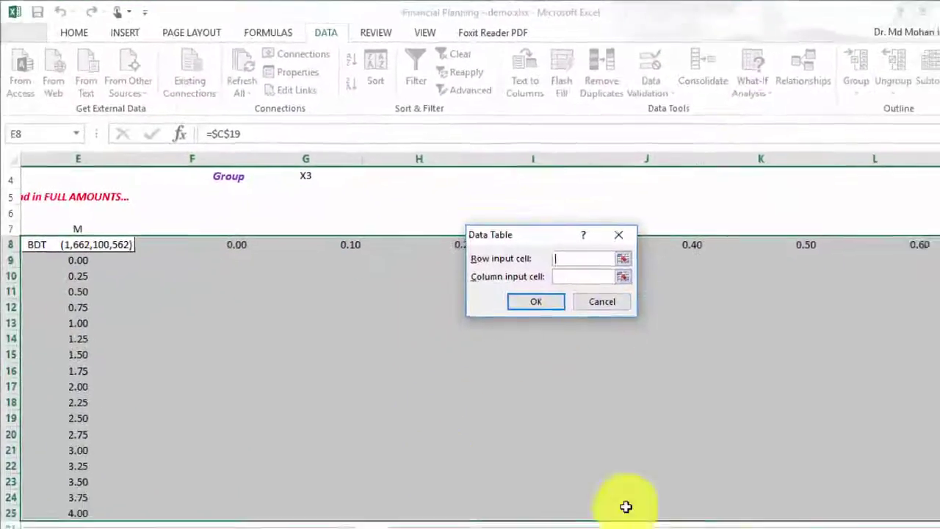
{"action": "left_click_drag", "start_coordinate": [730, 505], "coordinate": [673, 518]}
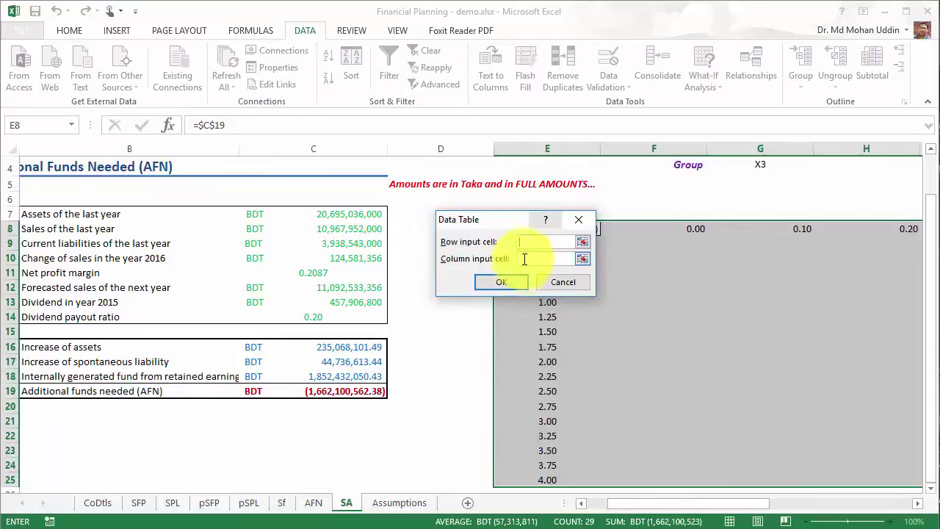
{"action": "left_click_drag", "start_coordinate": [493, 221], "coordinate": [491, 320]}
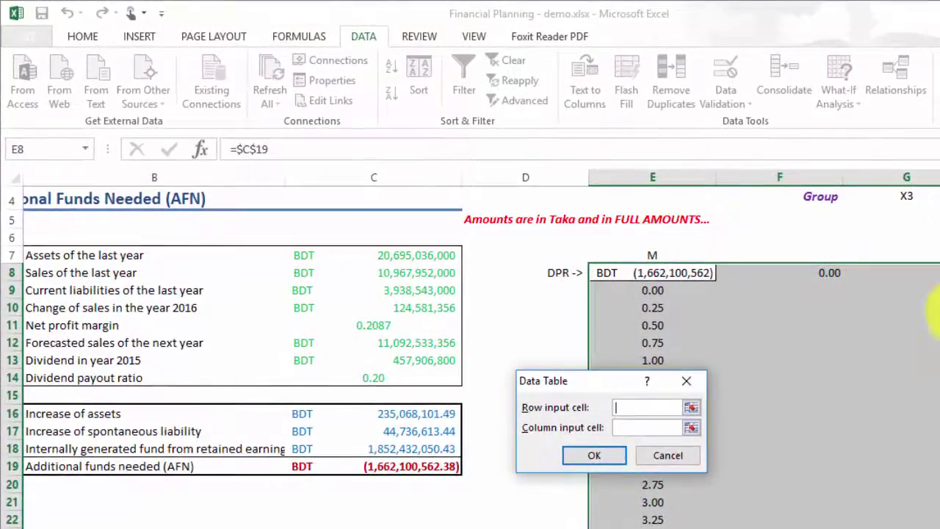
{"action": "left_click", "coordinate": [630, 407]}
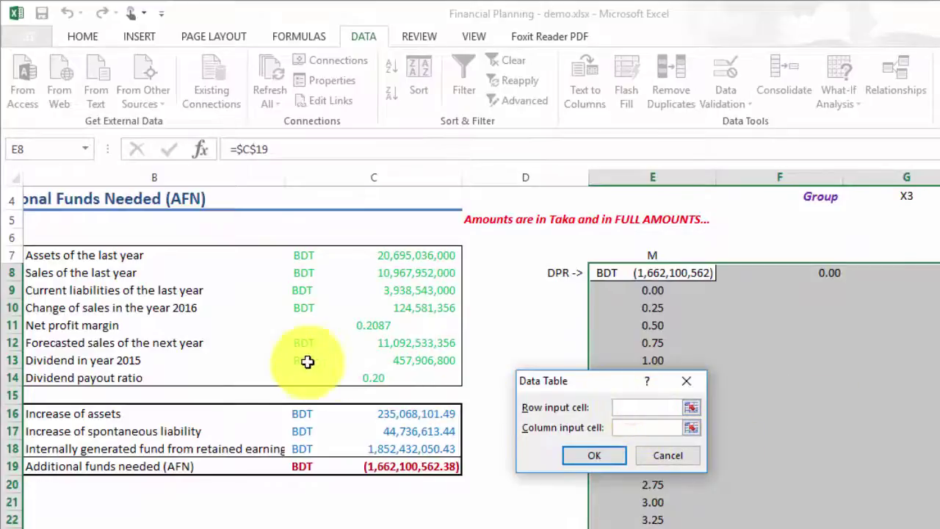
{"action": "left_click", "coordinate": [369, 382]}
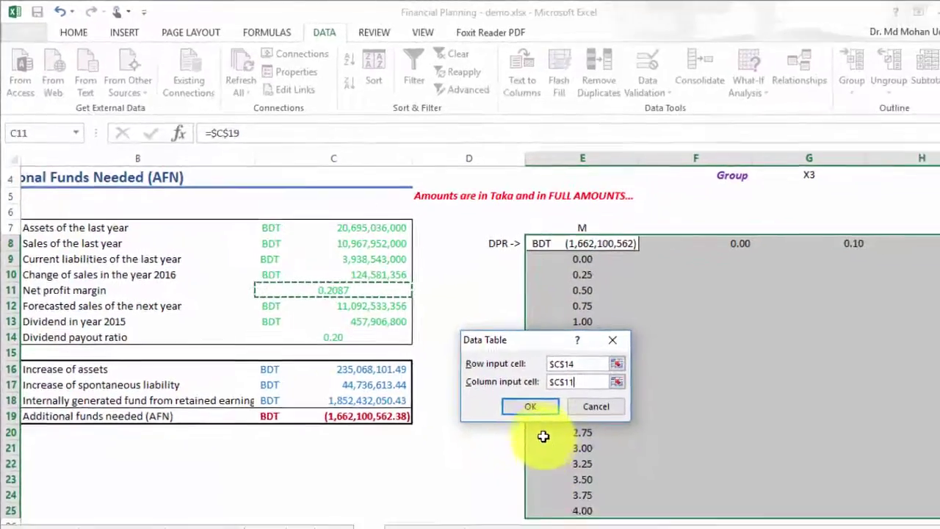
{"action": "left_click", "coordinate": [595, 455]}
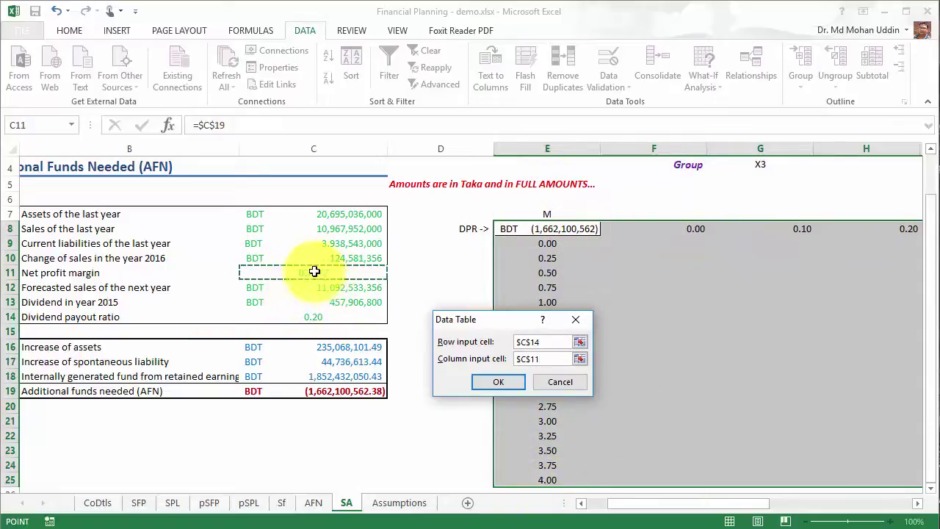
{"action": "left_click", "coordinate": [498, 382]}
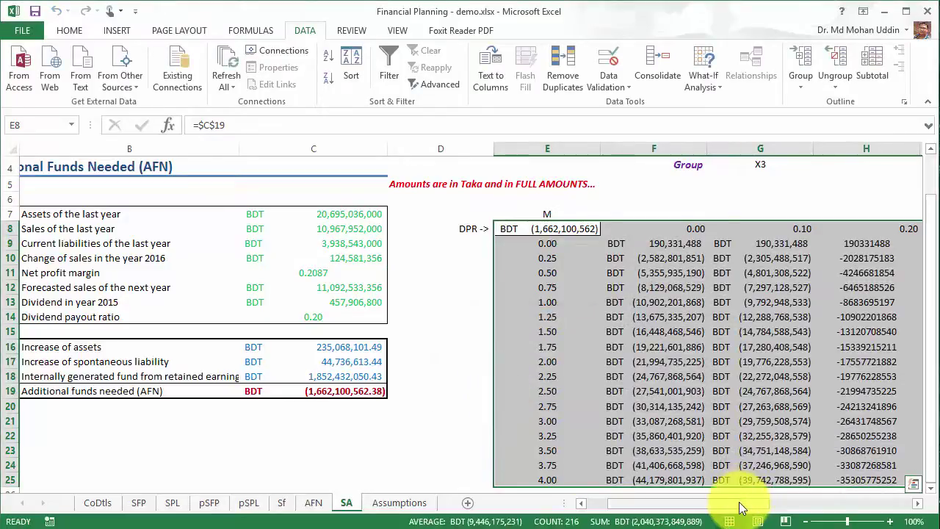
Step: Copy F11's BDT accounting format across the data table results F9:P25
{"action": "left_click_drag", "start_coordinate": [739, 507], "coordinate": [783, 517]}
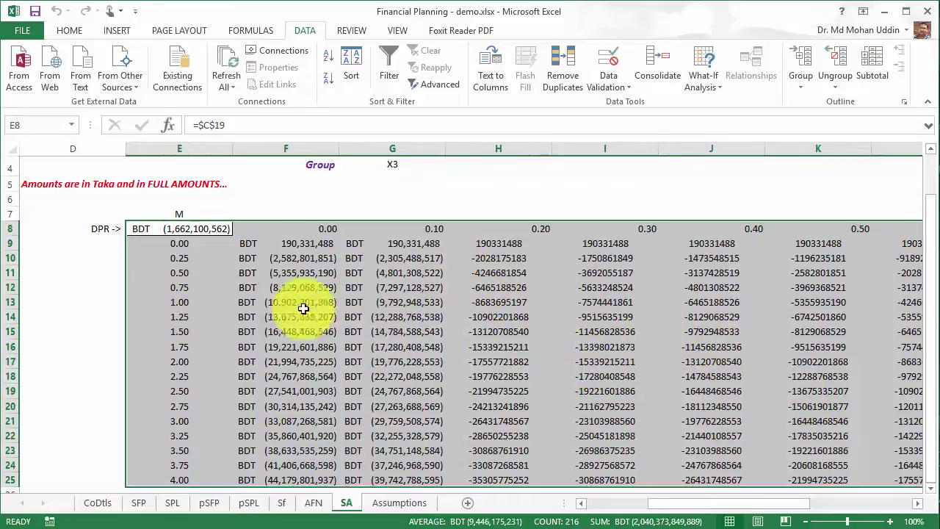
{"action": "left_click", "coordinate": [288, 287]}
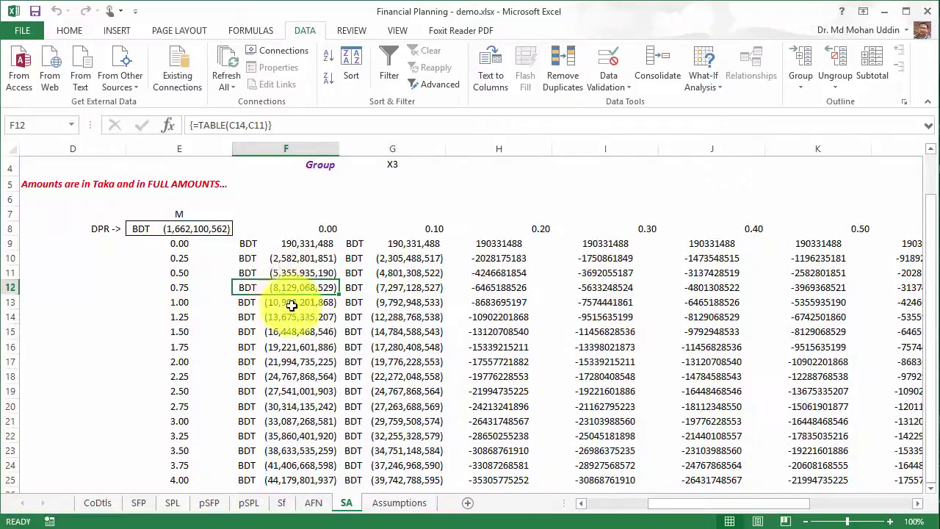
{"action": "left_click", "coordinate": [285, 273]}
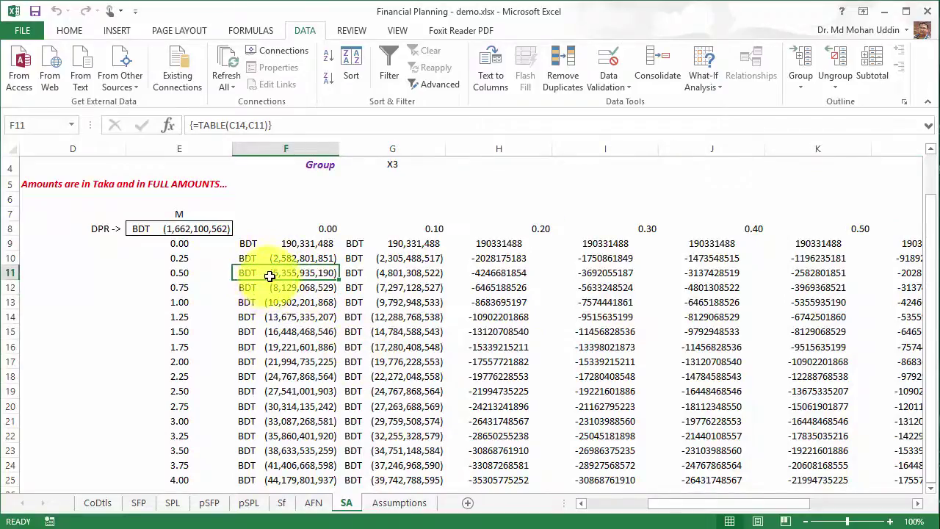
{"action": "left_click", "coordinate": [67, 33]}
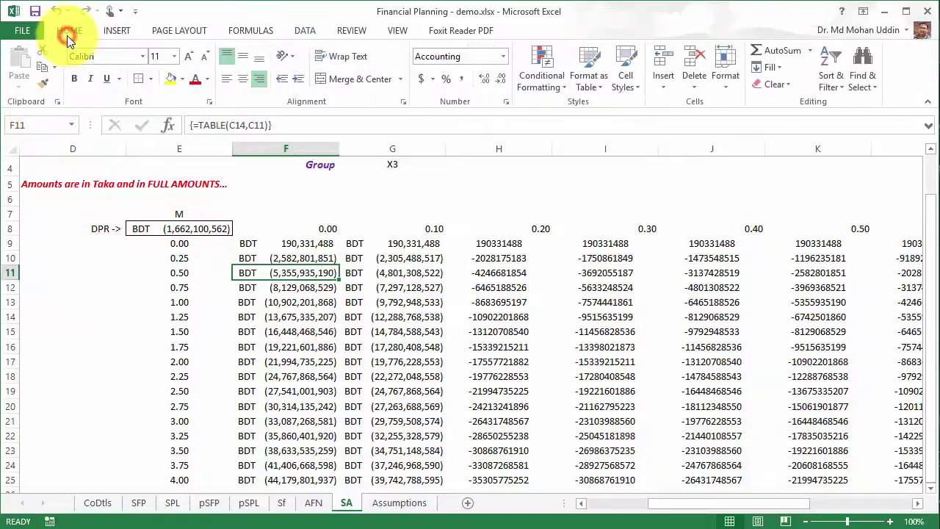
{"action": "left_click", "coordinate": [43, 86]}
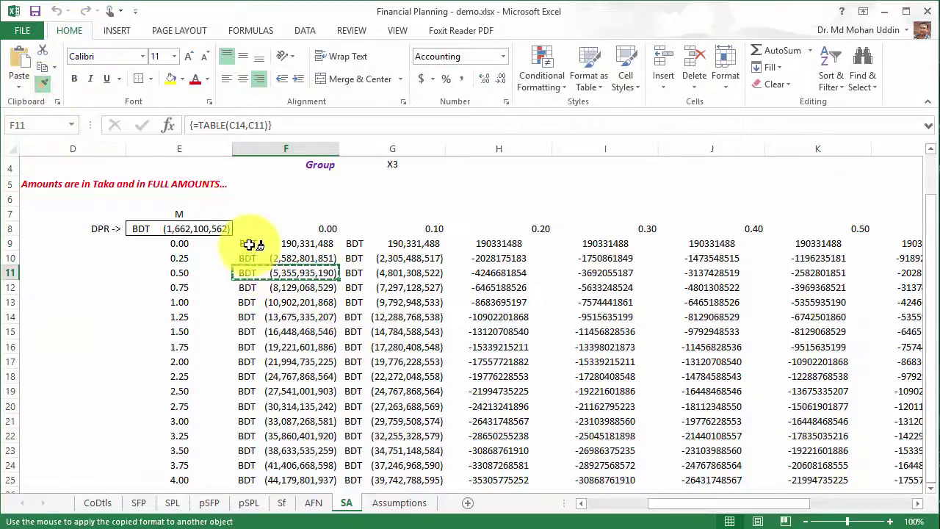
{"action": "mouse_move", "coordinate": [250, 245]}
{"action": "left_mouse_down"}
{"action": "mouse_move", "coordinate": [306, 330]}
{"action": "mouse_move", "coordinate": [671, 489]}
{"action": "mouse_move", "coordinate": [779, 485]}
{"action": "mouse_move", "coordinate": [777, 406]}
{"action": "mouse_move", "coordinate": [871, 400]}
{"action": "mouse_move", "coordinate": [772, 373]}
{"action": "mouse_move", "coordinate": [653, 382]}
{"action": "mouse_move", "coordinate": [680, 387]}
{"action": "left_mouse_up"}
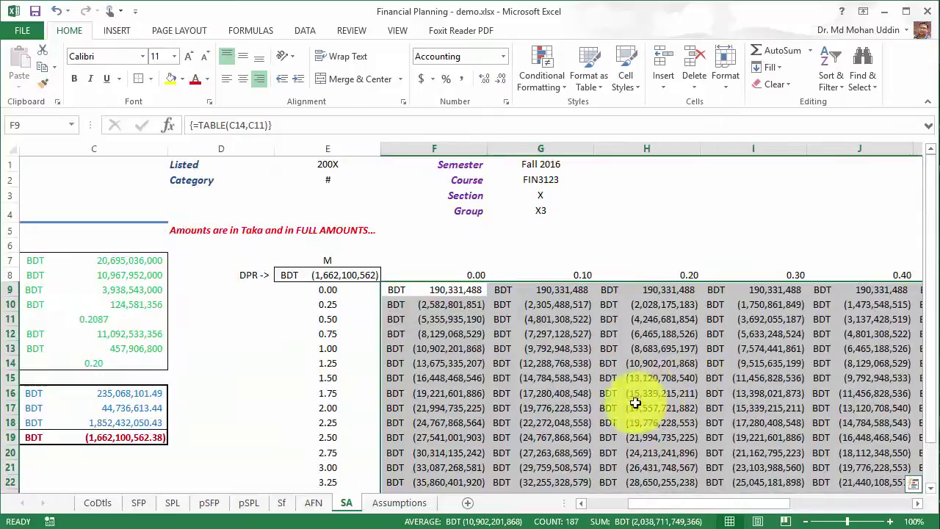
{"action": "mouse_move", "coordinate": [678, 507]}
{"action": "left_mouse_down"}
{"action": "mouse_move", "coordinate": [867, 511]}
{"action": "mouse_move", "coordinate": [860, 504]}
{"action": "left_mouse_up"}
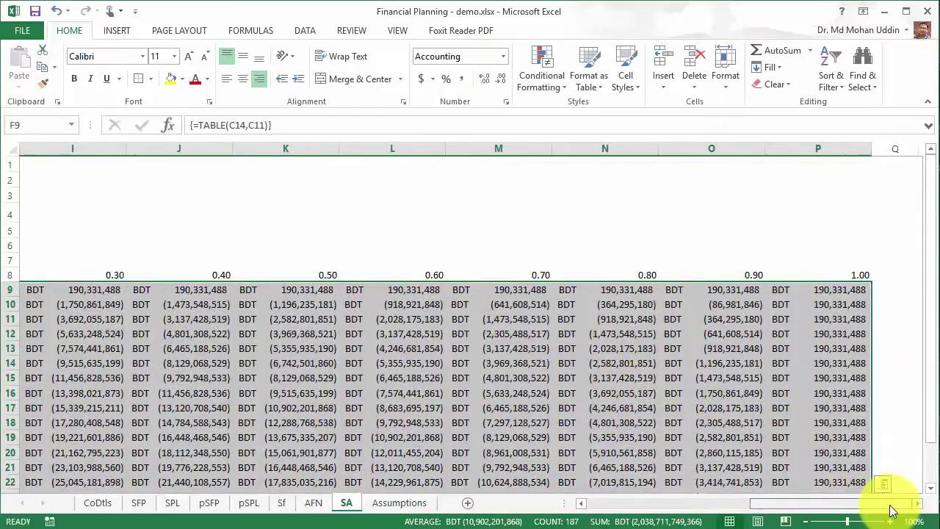
{"action": "scroll", "coordinate": [690, 397], "scroll_direction": "down", "scroll_amount": 4}
{"action": "scroll", "coordinate": [694, 345], "scroll_direction": "up", "scroll_amount": 3}
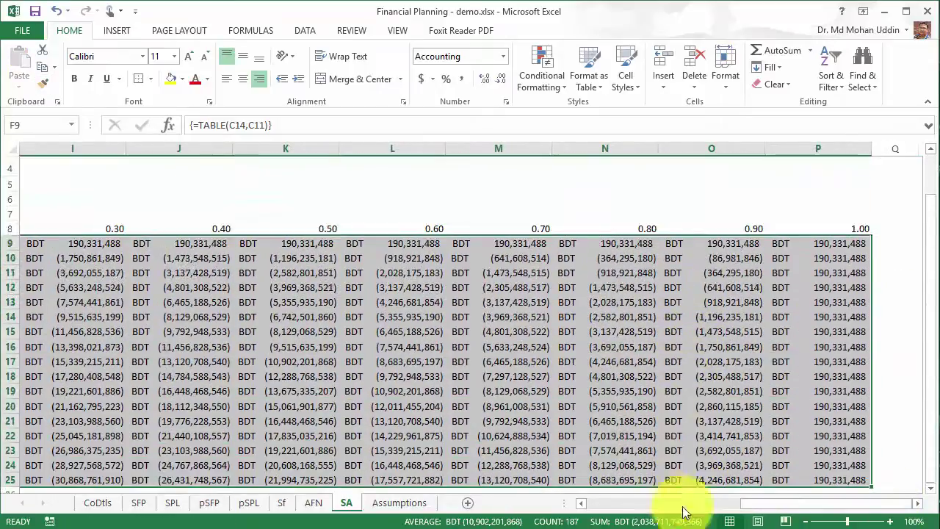
{"action": "left_click_drag", "start_coordinate": [745, 508], "coordinate": [665, 514]}
{"action": "scroll", "coordinate": [610, 347], "scroll_direction": "down", "scroll_amount": 5}
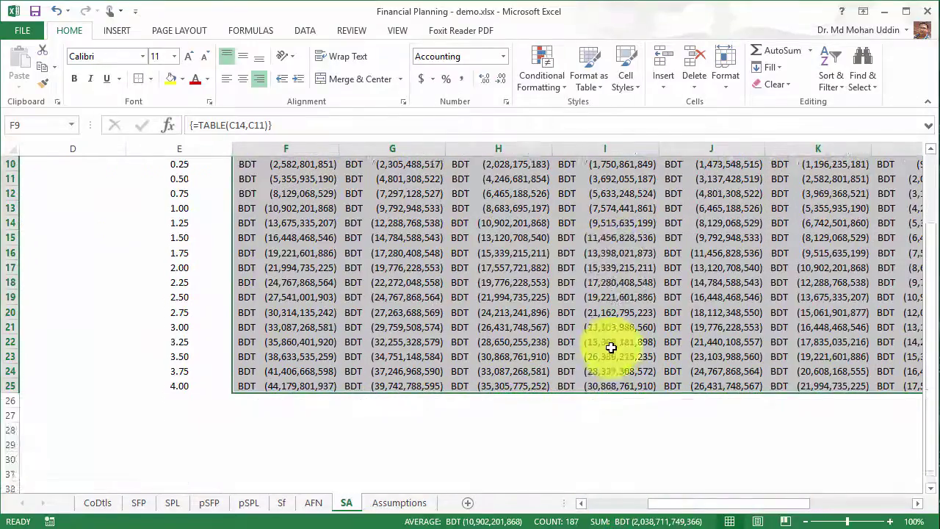
{"action": "scroll", "coordinate": [609, 346], "scroll_direction": "up", "scroll_amount": 6}
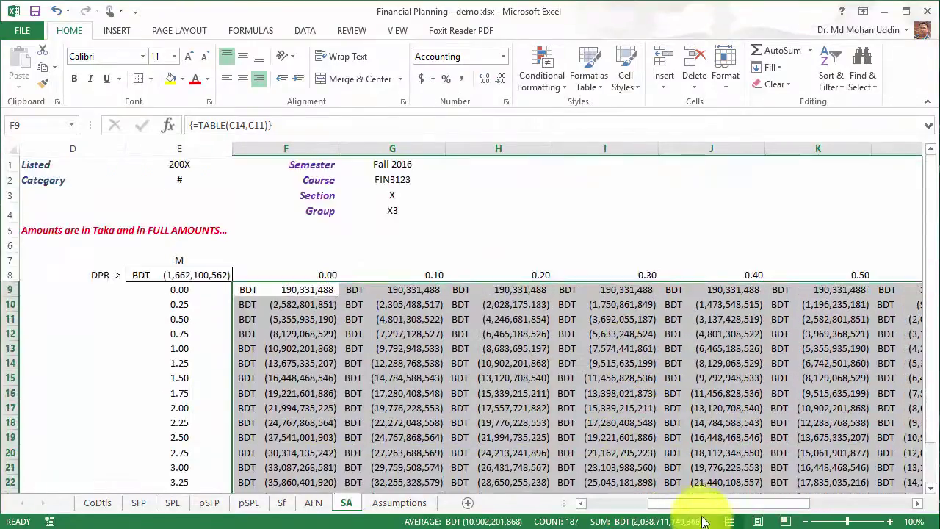
{"action": "left_click_drag", "start_coordinate": [706, 508], "coordinate": [768, 511]}
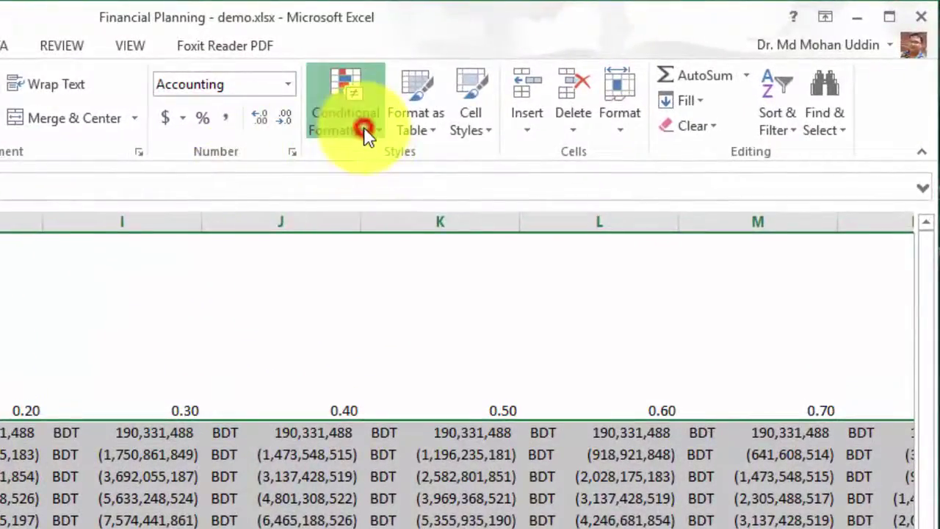
{"action": "left_click", "coordinate": [365, 131]}
{"action": "mouse_move", "coordinate": [434, 311]}
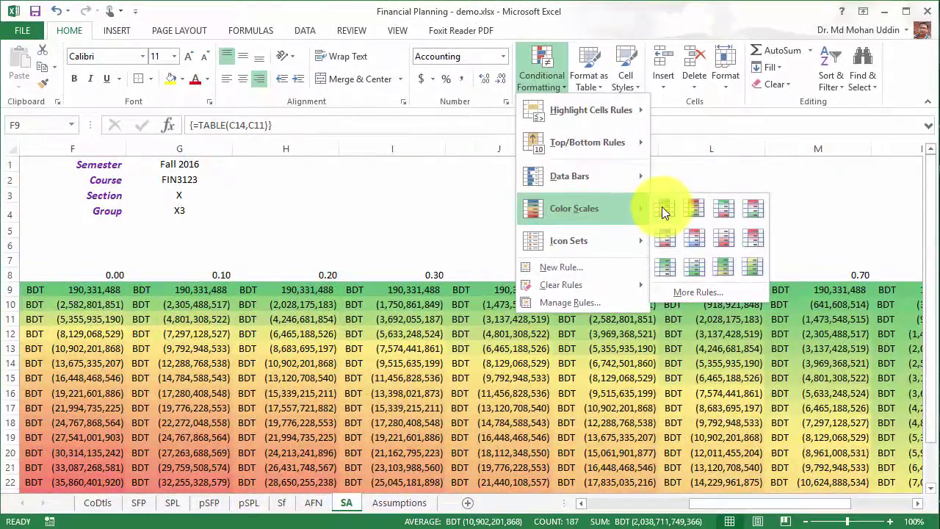
{"action": "left_click", "coordinate": [752, 504]}
{"action": "left_click_drag", "start_coordinate": [752, 503], "coordinate": [843, 511]}
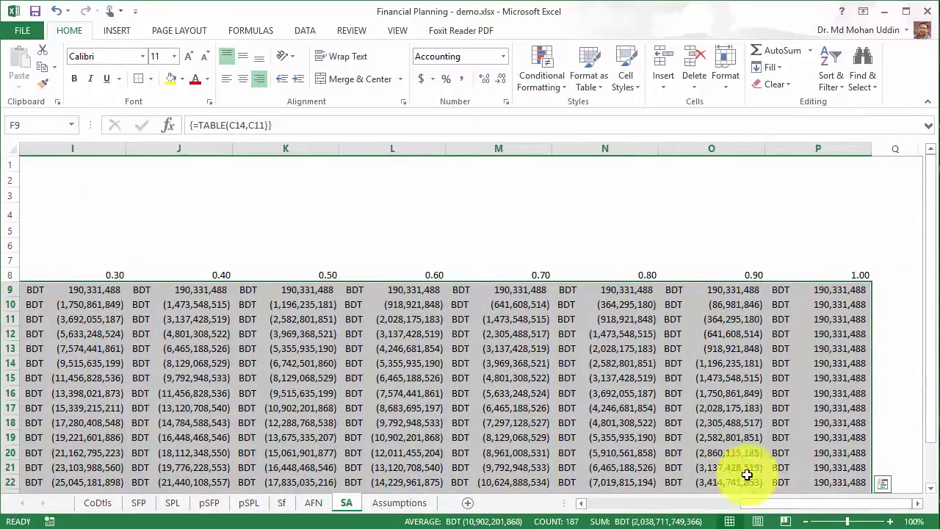
{"action": "left_click", "coordinate": [549, 91]}
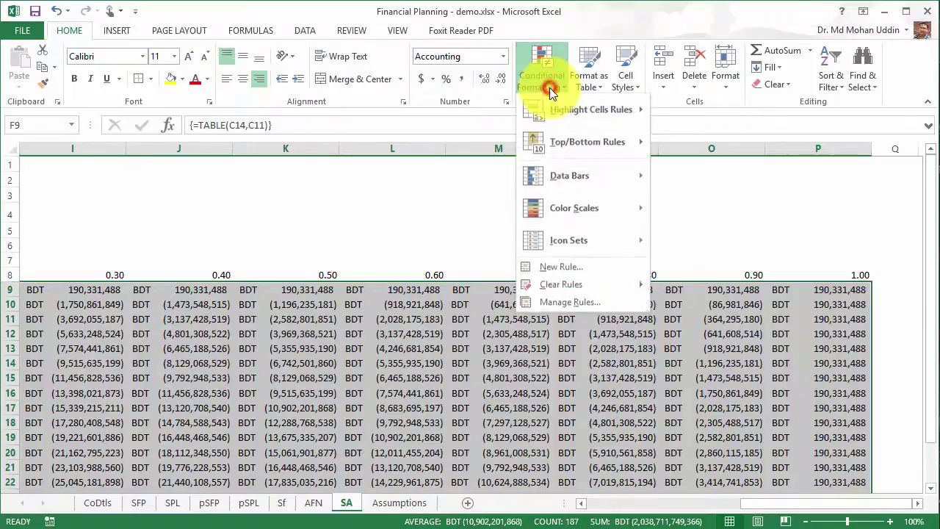
{"action": "mouse_move", "coordinate": [579, 209]}
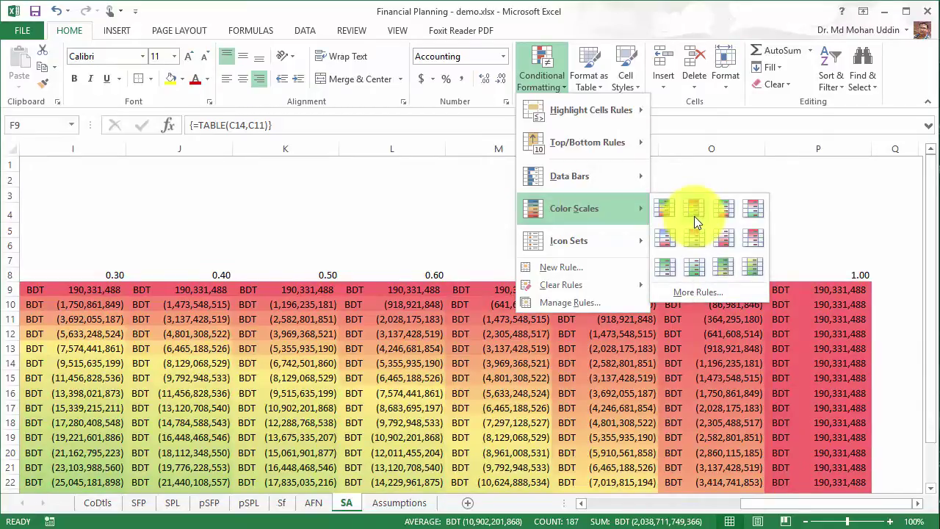
{"action": "left_click", "coordinate": [695, 216]}
{"action": "scroll", "coordinate": [435, 378], "scroll_direction": "down", "scroll_amount": 1}
{"action": "scroll", "coordinate": [435, 378], "scroll_direction": "down", "scroll_amount": 2}
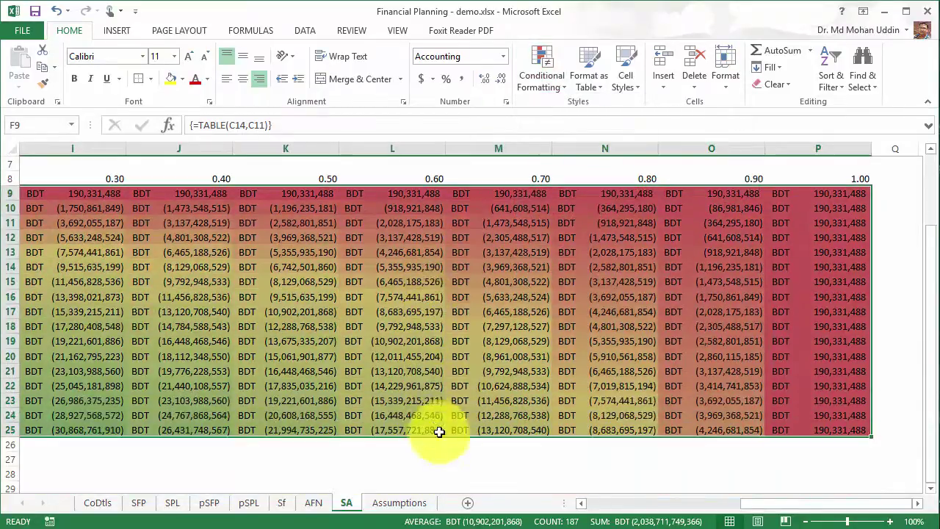
{"action": "left_click_drag", "start_coordinate": [747, 504], "coordinate": [764, 523]}
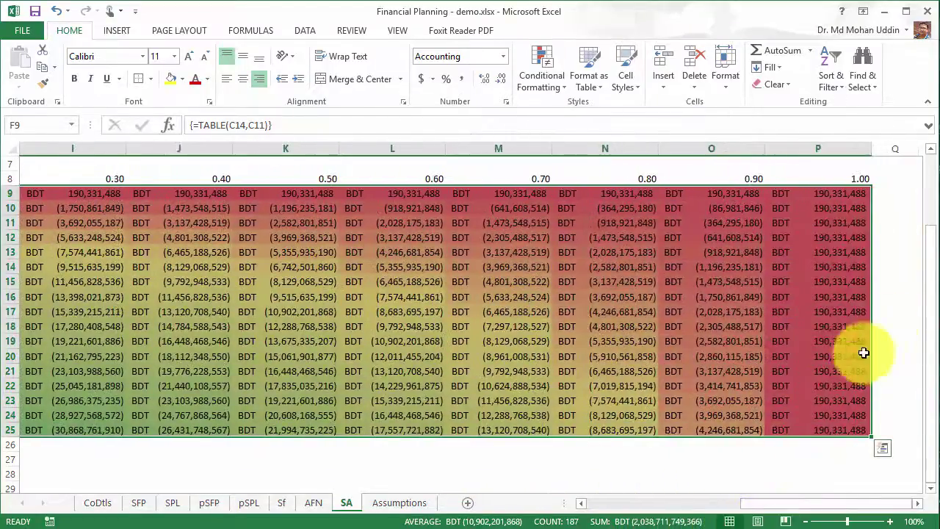
{"action": "left_click", "coordinate": [889, 312]}
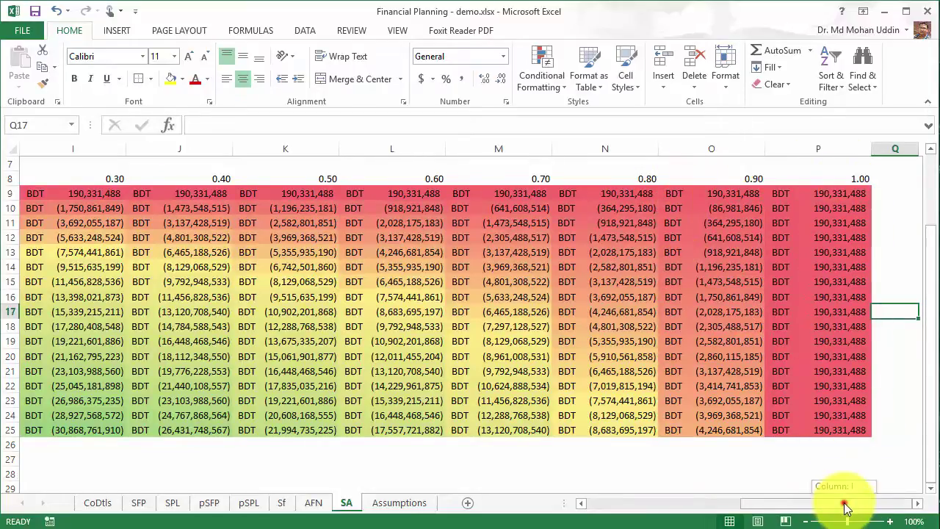
{"action": "mouse_move", "coordinate": [845, 507]}
{"action": "left_mouse_down"}
{"action": "mouse_move", "coordinate": [720, 512]}
{"action": "mouse_move", "coordinate": [840, 518]}
{"action": "mouse_move", "coordinate": [844, 505]}
{"action": "left_mouse_up"}
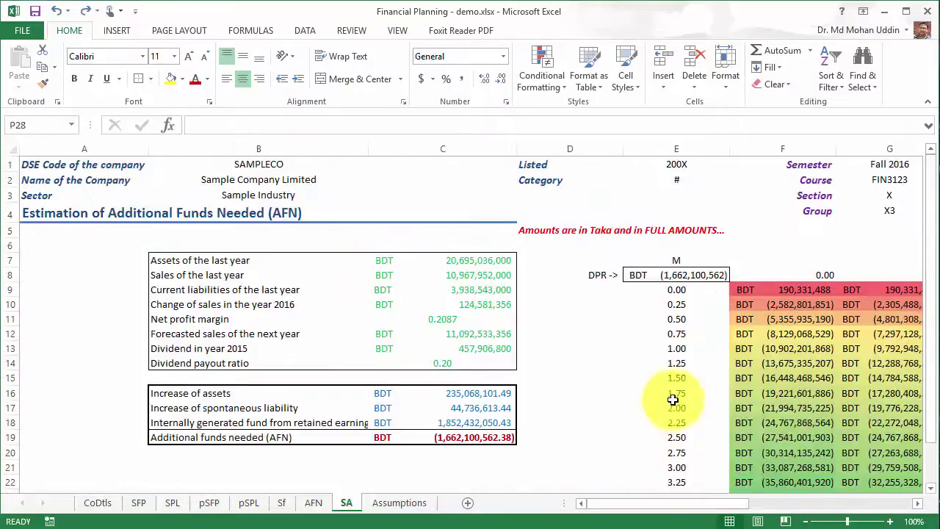
{"action": "scroll", "coordinate": [672, 399], "scroll_direction": "down", "scroll_amount": 4}
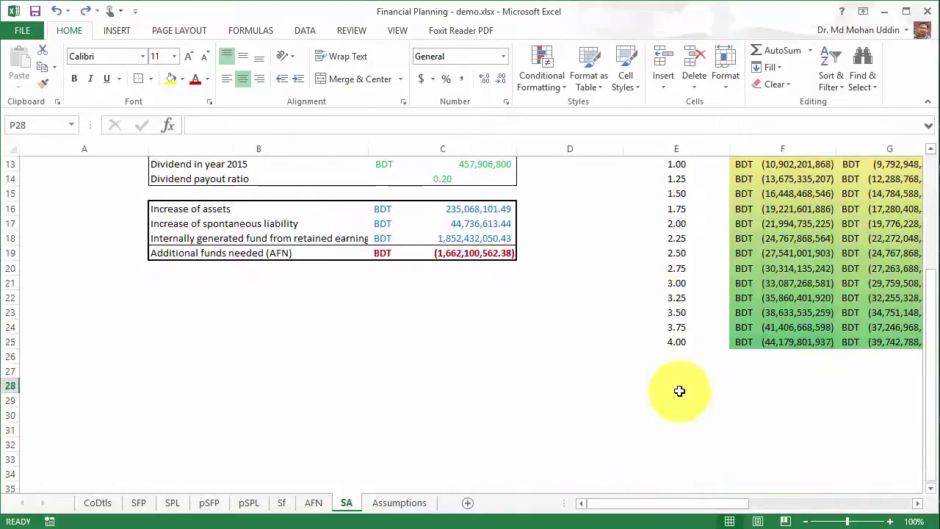
{"action": "left_click_drag", "start_coordinate": [738, 504], "coordinate": [833, 510]}
{"action": "scroll", "coordinate": [252, 378], "scroll_direction": "up", "scroll_amount": 4}
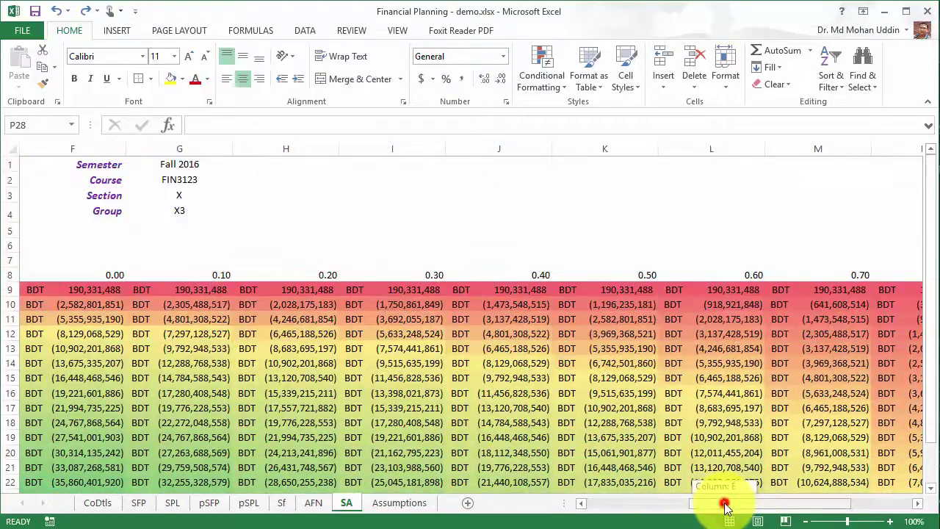
{"action": "left_click_drag", "start_coordinate": [725, 504], "coordinate": [651, 519]}
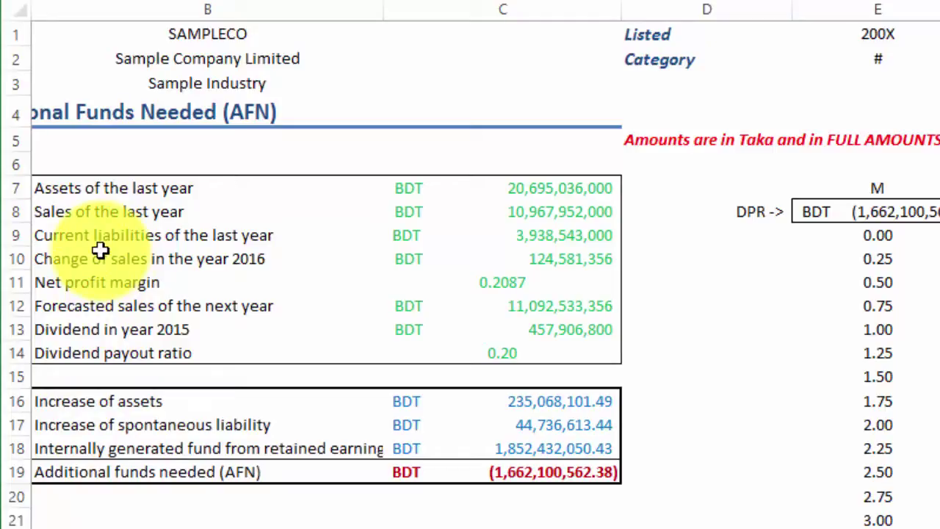
{"action": "scroll", "coordinate": [889, 397], "scroll_direction": "down", "scroll_amount": 6}
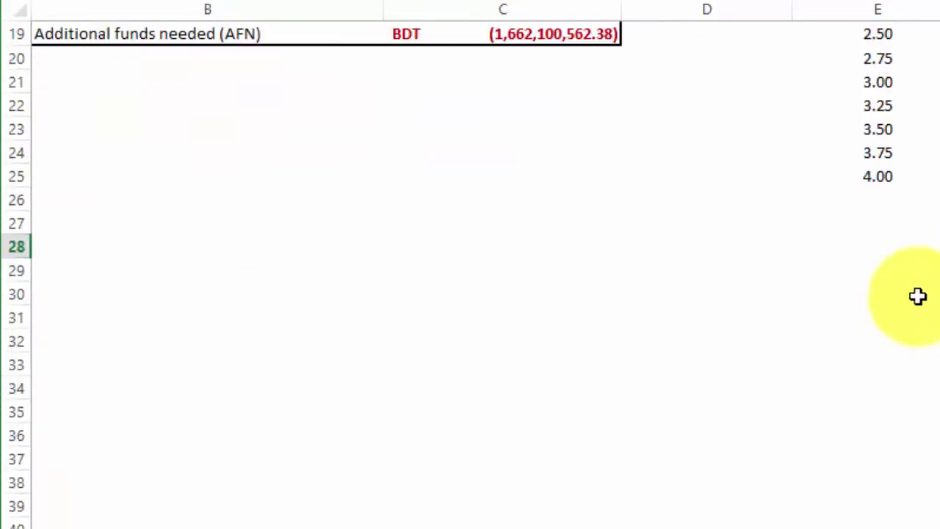
Step: Type 'Asset over sales (Ao/So)' in B24 and 'Liabilities over sales (Lo/So)' in B25
{"action": "left_click", "coordinate": [924, 267]}
{"action": "left_click", "coordinate": [103, 145]}
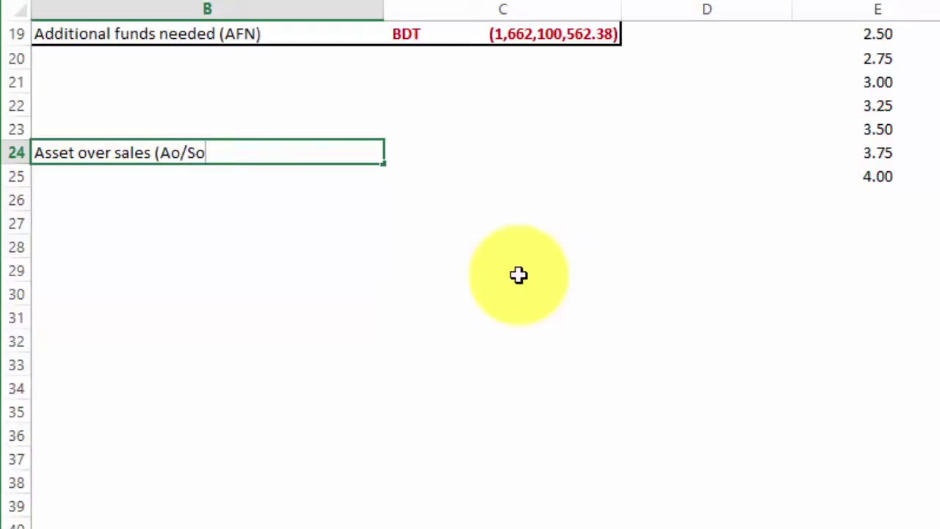
{"action": "key", "text": "Return"}
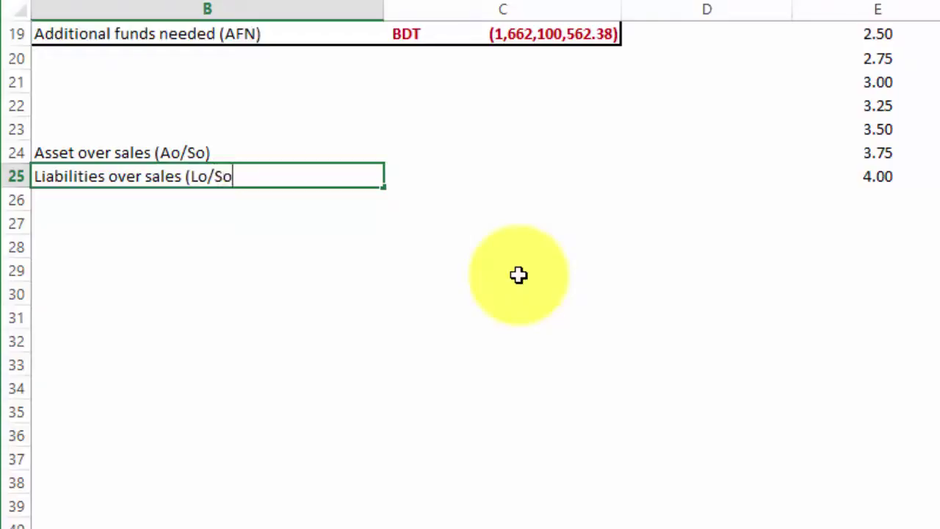
{"action": "key", "text": "Up"}
{"action": "key", "text": "Right"}
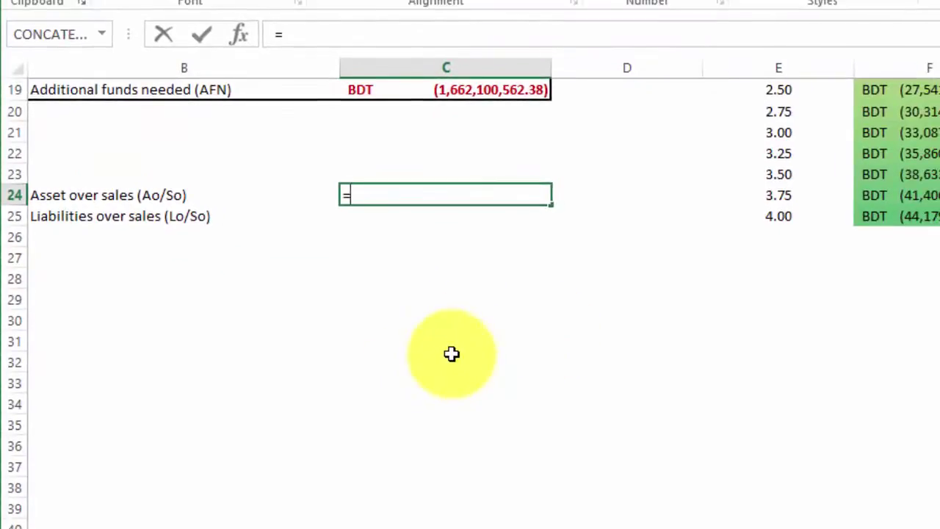
Step: Enter =C7/C8 in C24 and =C9/C8 in C25, then select both ratio cells
{"action": "scroll", "coordinate": [441, 345], "scroll_direction": "up", "scroll_amount": 5}
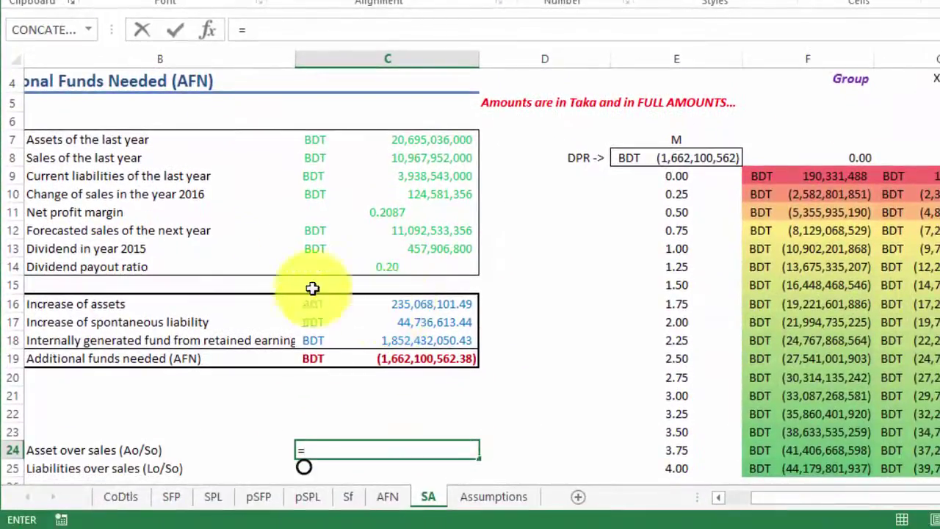
{"action": "left_click", "coordinate": [418, 140]}
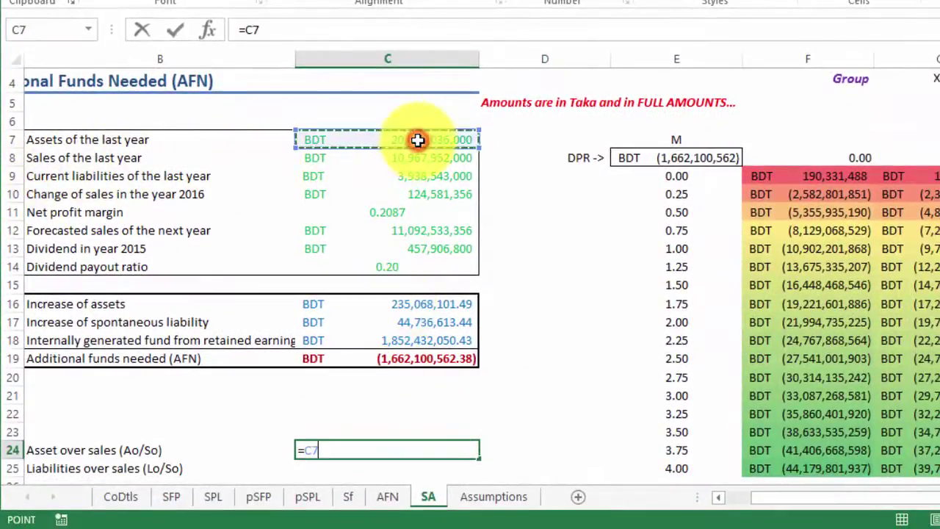
{"action": "type", "text": "/"}
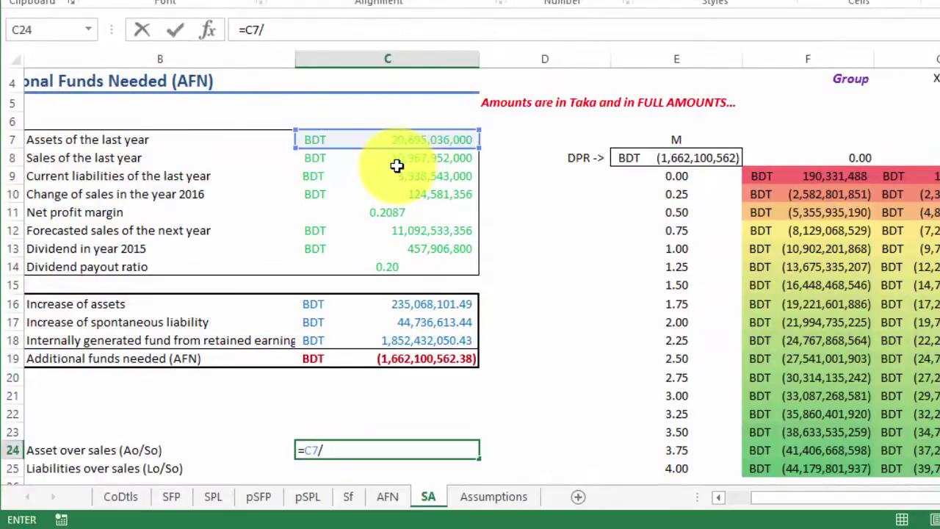
{"action": "left_click", "coordinate": [397, 158]}
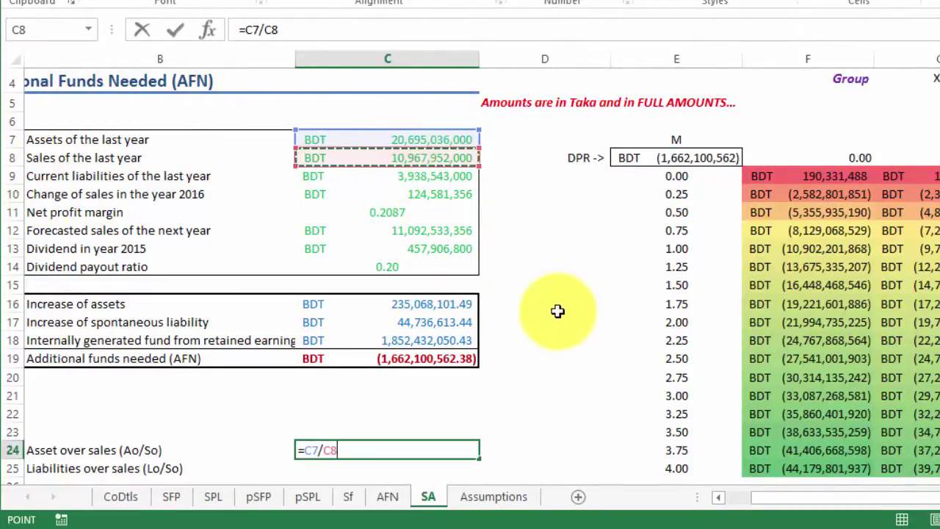
{"action": "key", "text": "Return"}
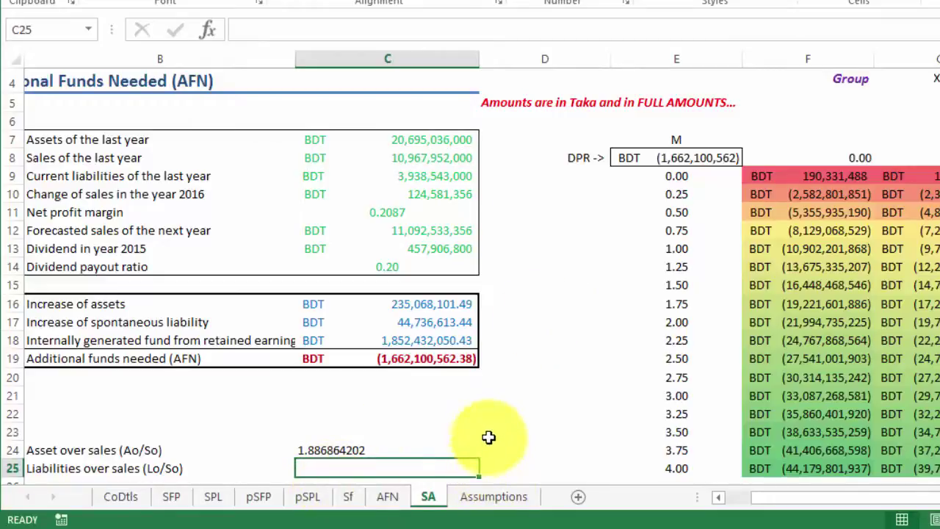
{"action": "type", "text": "="}
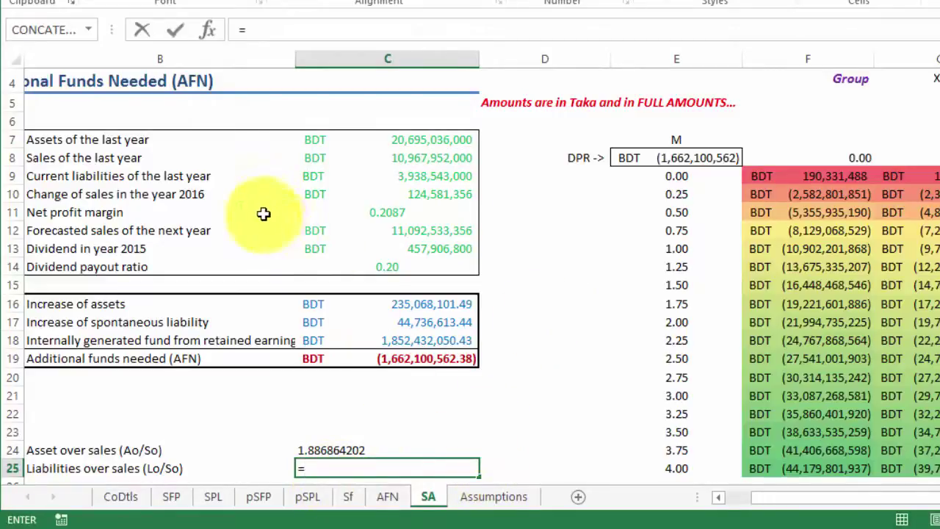
{"action": "left_click", "coordinate": [414, 176]}
{"action": "type", "text": "/"}
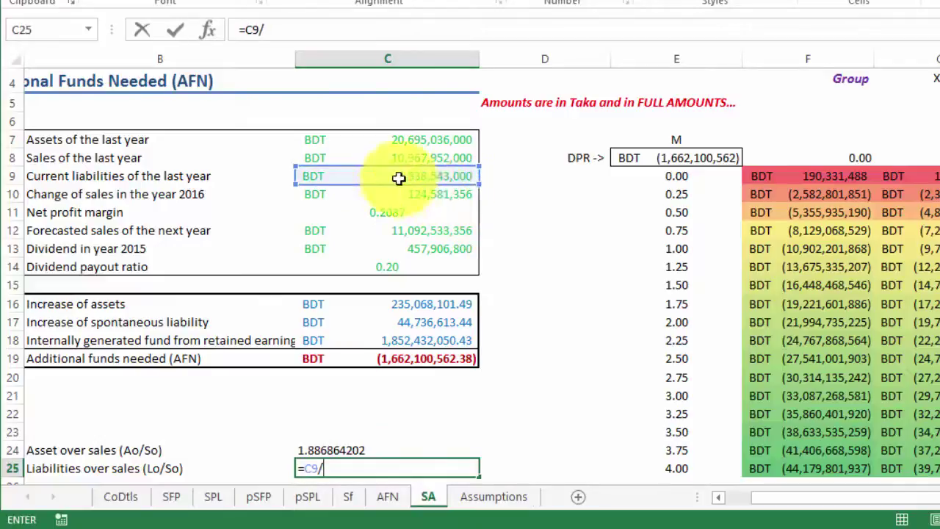
{"action": "left_click", "coordinate": [390, 158]}
{"action": "key", "text": "Return"}
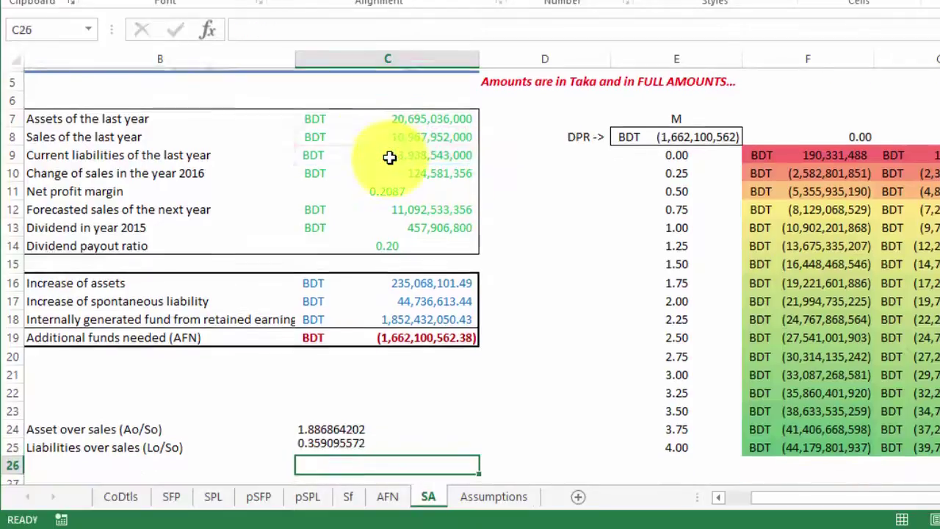
{"action": "left_click_drag", "start_coordinate": [346, 428], "coordinate": [346, 446]}
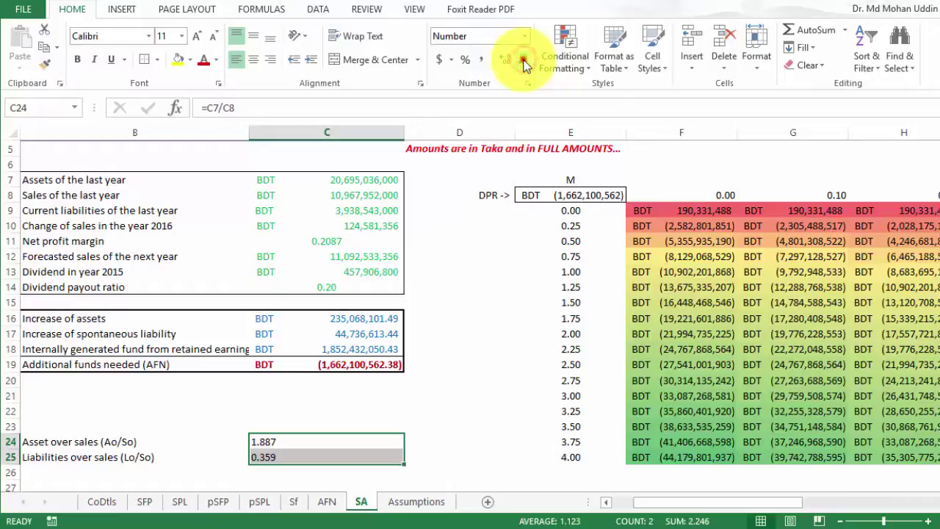
Step: Check the two-decimal Ao/So (C24) and Lo/So (C25) formulas and the increase of assets formula in C16
{"action": "scroll", "coordinate": [285, 445], "scroll_direction": "down", "scroll_amount": 3}
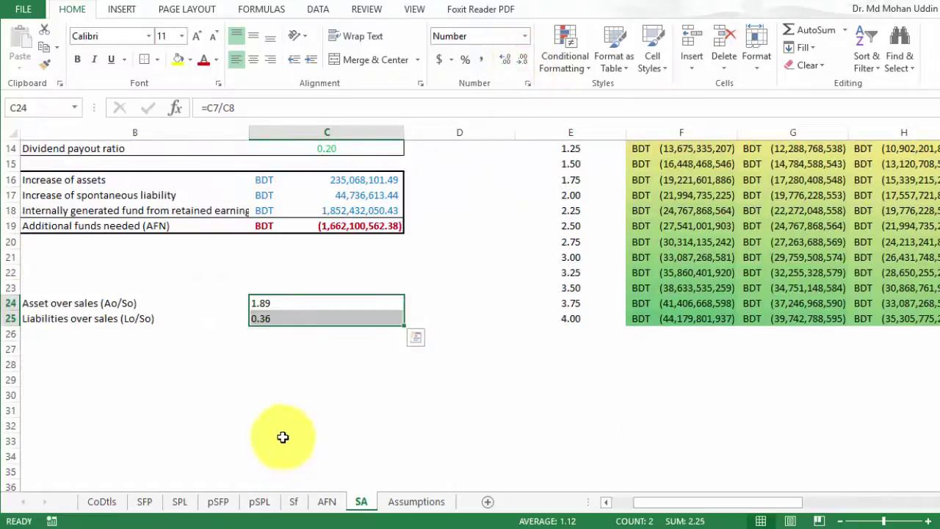
{"action": "scroll", "coordinate": [300, 452], "scroll_direction": "up", "scroll_amount": 1}
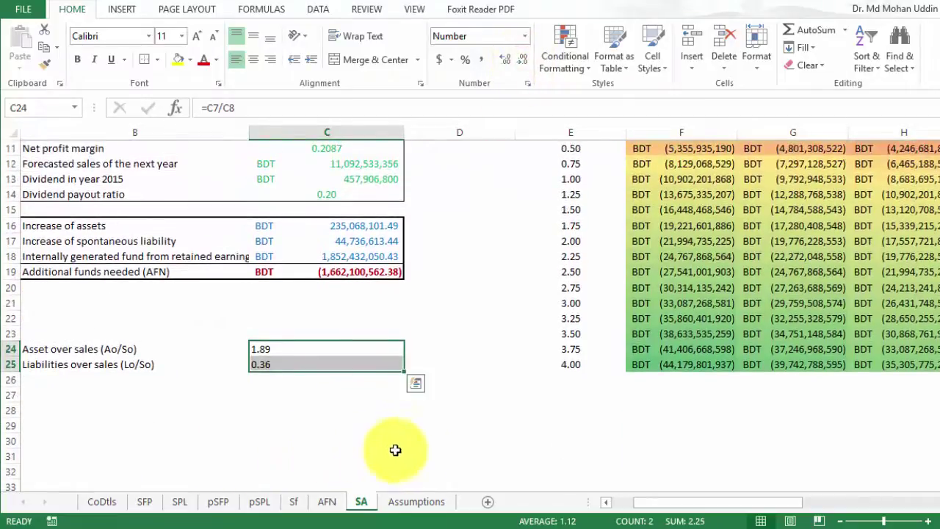
{"action": "left_click", "coordinate": [287, 428]}
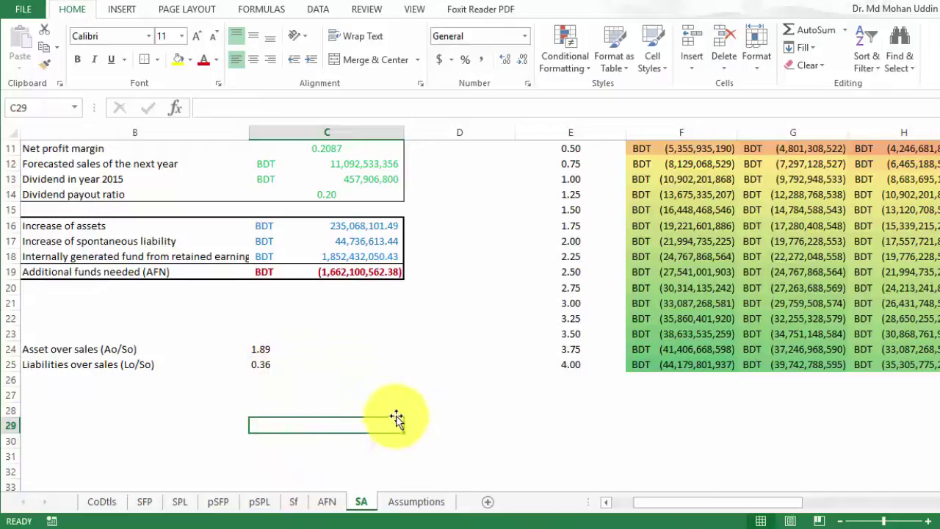
{"action": "left_click", "coordinate": [266, 349]}
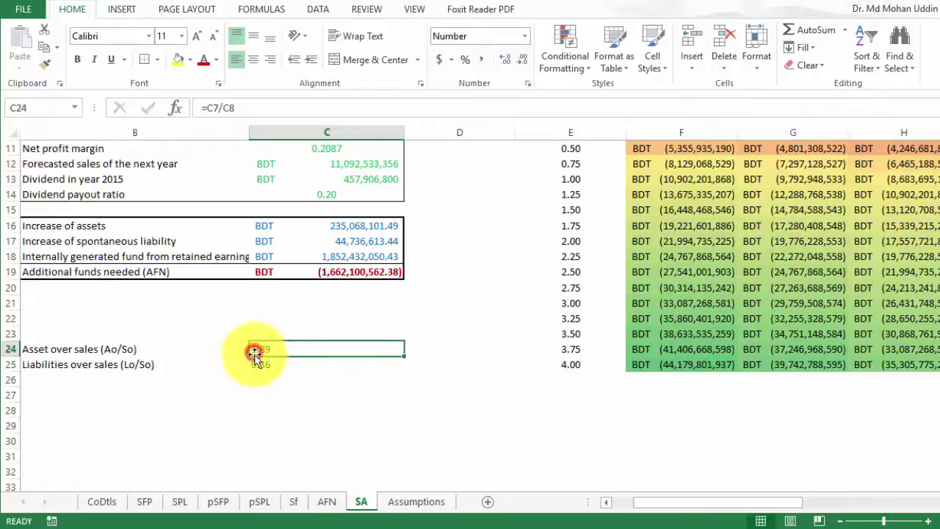
{"action": "left_click", "coordinate": [256, 364]}
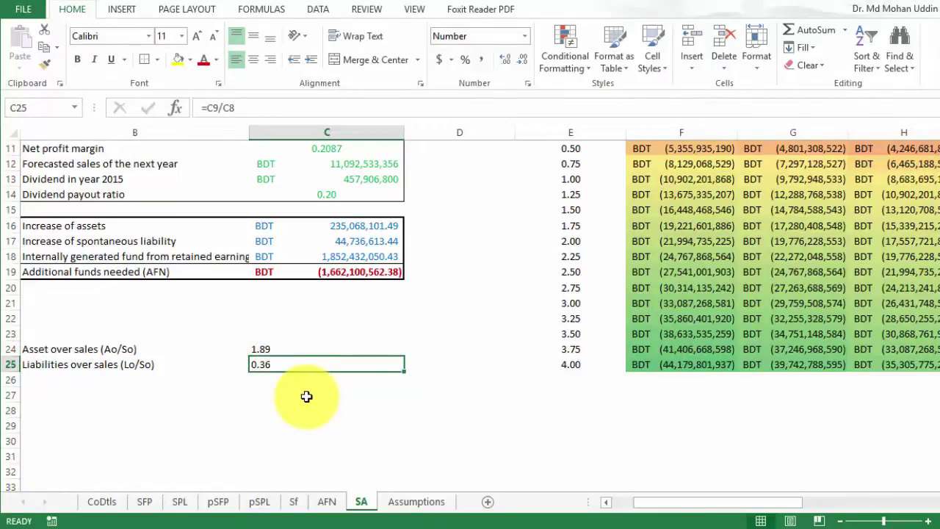
{"action": "scroll", "coordinate": [307, 397], "scroll_direction": "up", "scroll_amount": 2}
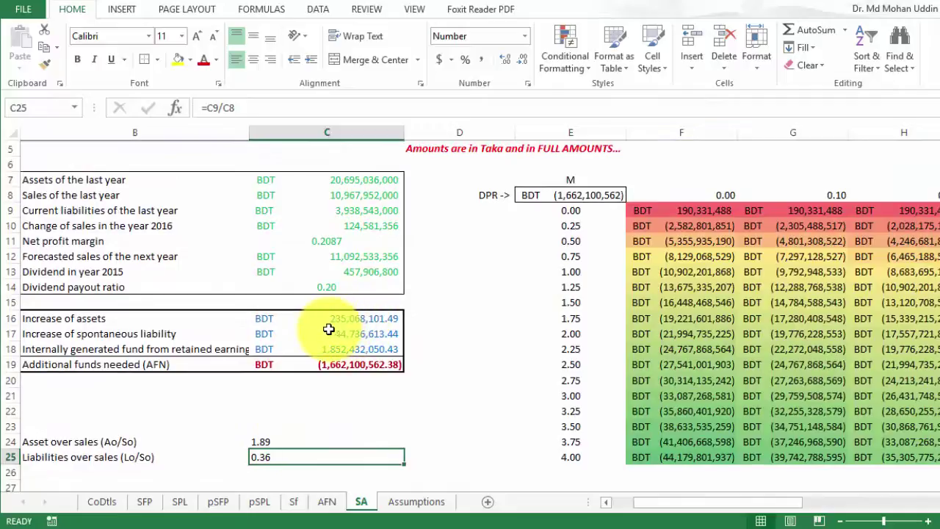
{"action": "left_click", "coordinate": [336, 321]}
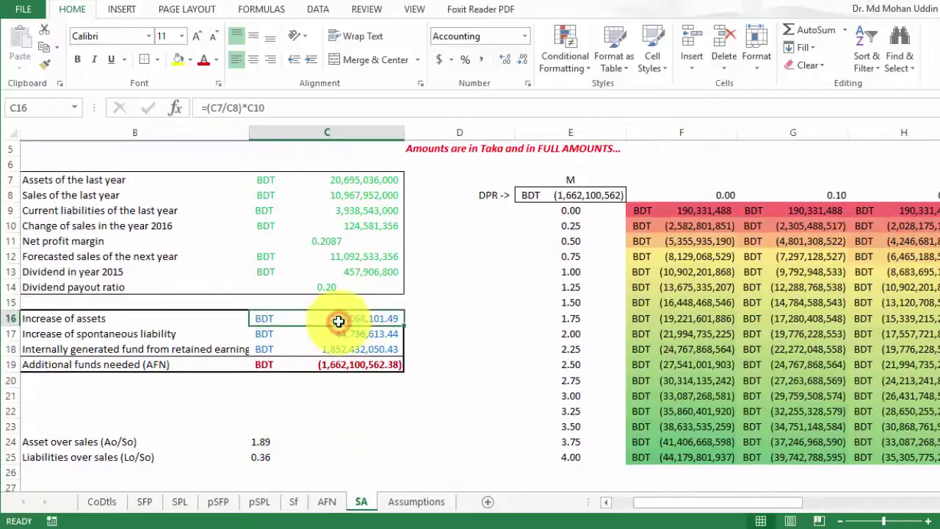
Step: Change the increase of assets formula in C16 to use C24 instead of (C7/C8)
{"action": "left_click", "coordinate": [245, 107]}
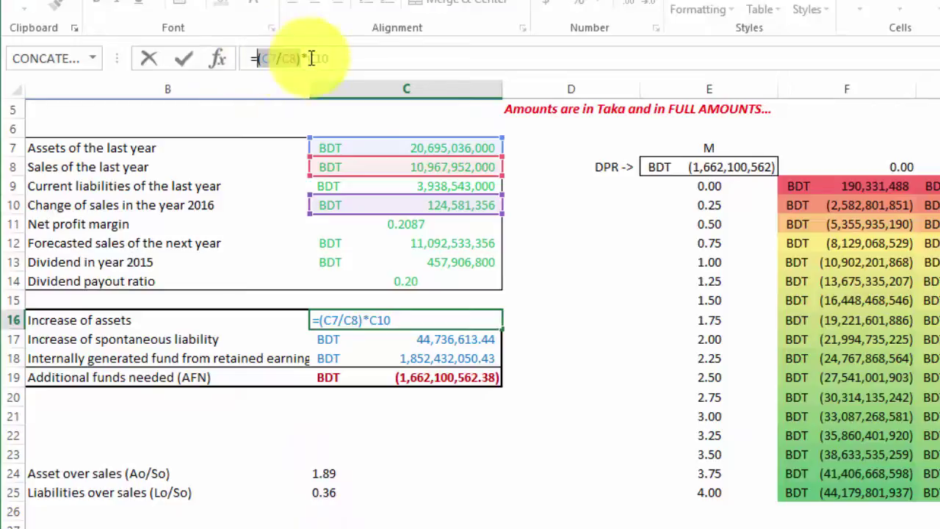
{"action": "key", "text": "BackSpace"}
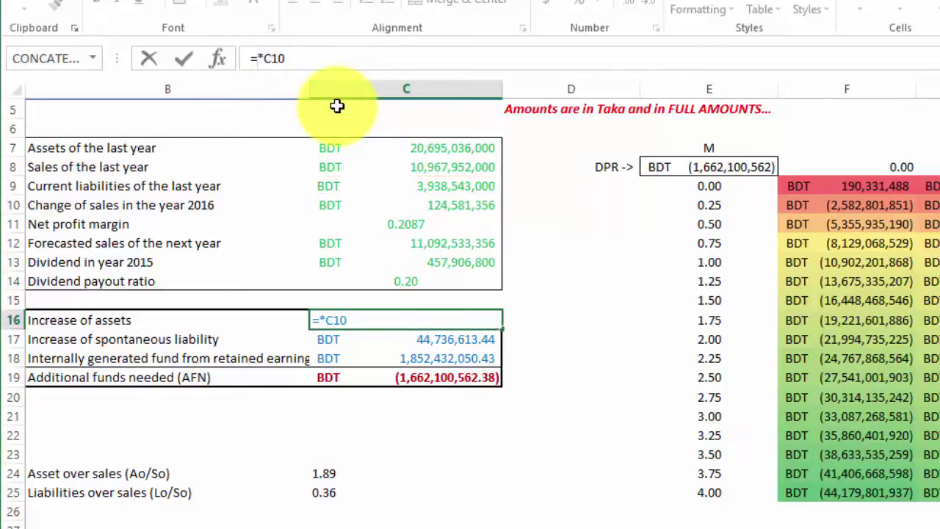
{"action": "left_click", "coordinate": [328, 474]}
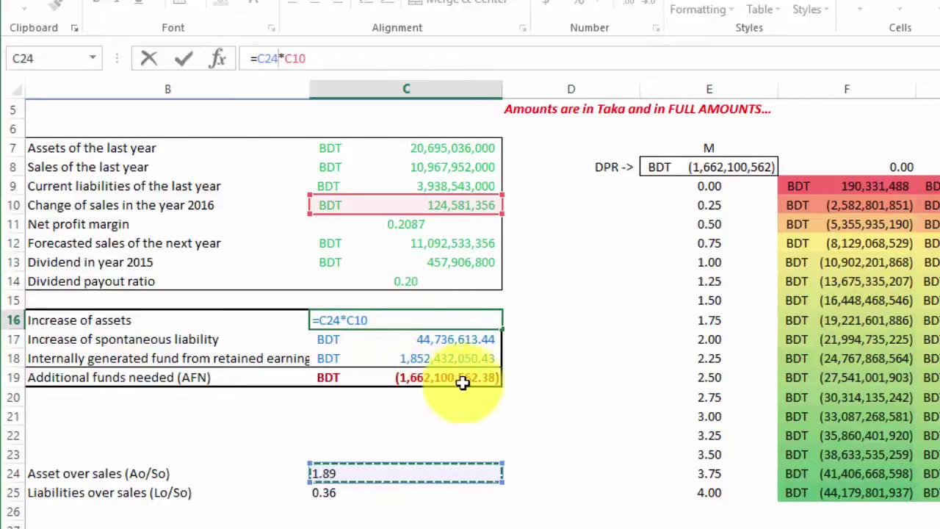
{"action": "key", "text": "F2"}
{"action": "key", "text": "Return"}
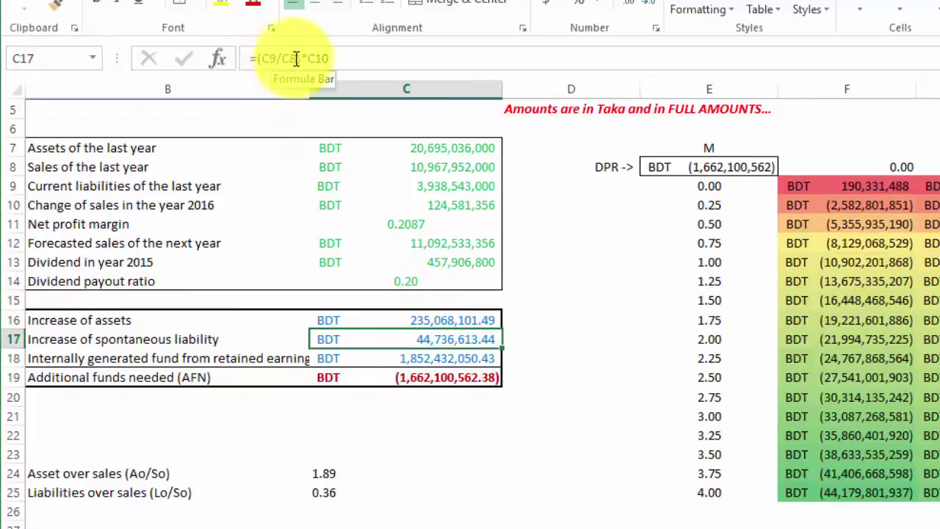
Step: Change C17's spontaneous liability formula to =C25*C10, replacing (C9/C8) with the Lo/So cell
{"action": "left_click", "coordinate": [326, 496]}
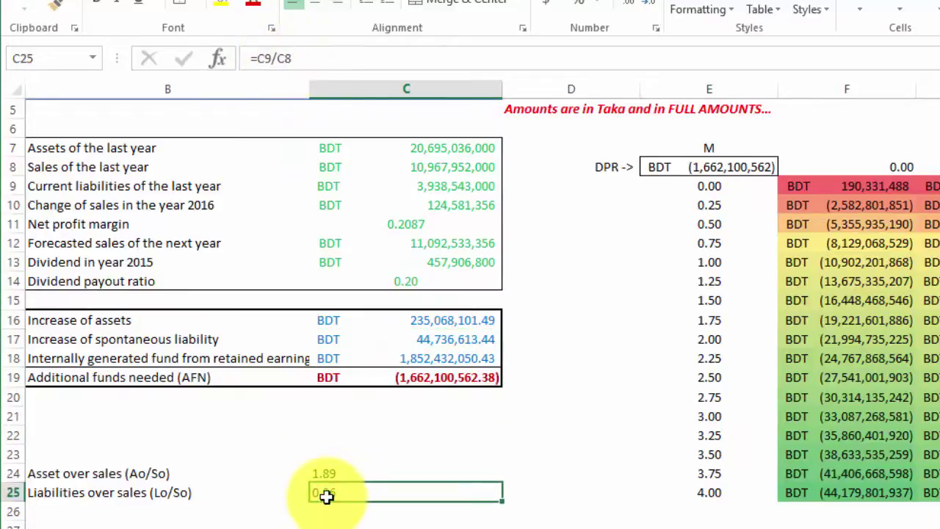
{"action": "left_click", "coordinate": [404, 338]}
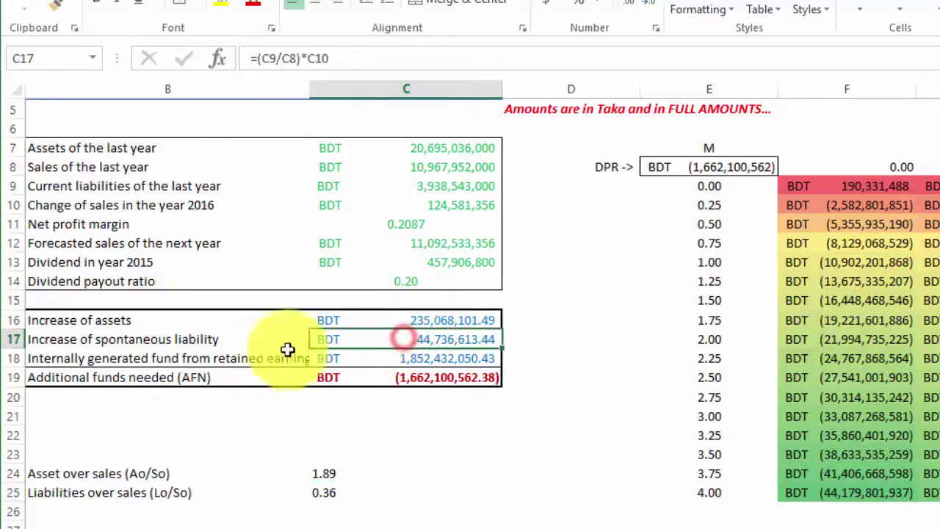
{"action": "left_click", "coordinate": [298, 58]}
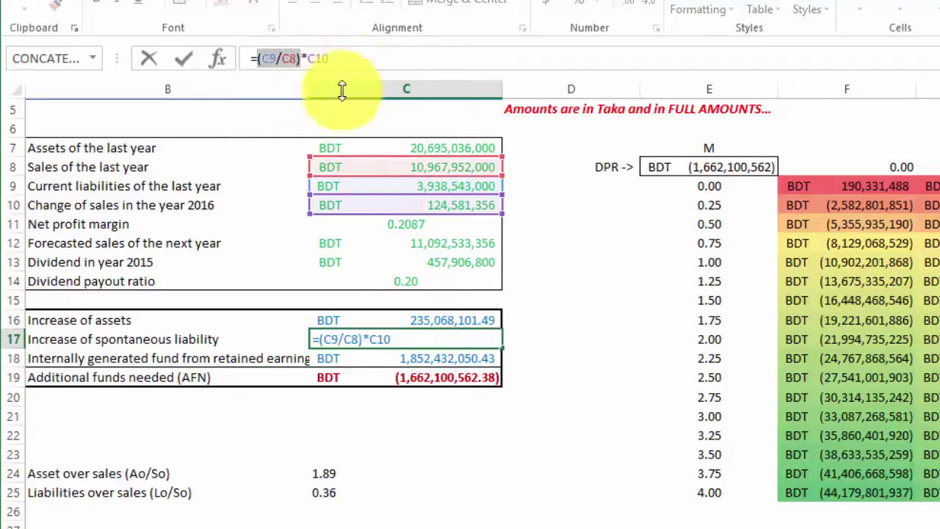
{"action": "left_click", "coordinate": [317, 495]}
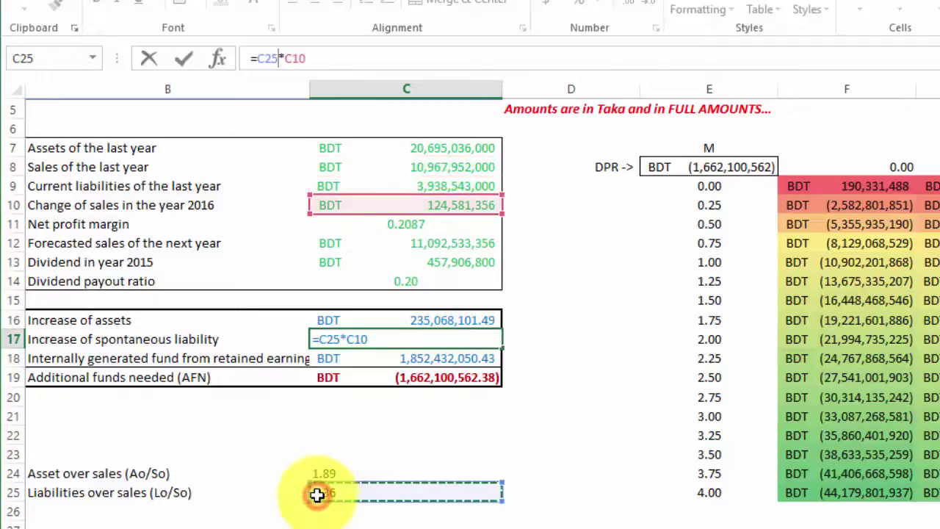
{"action": "key", "text": "Return"}
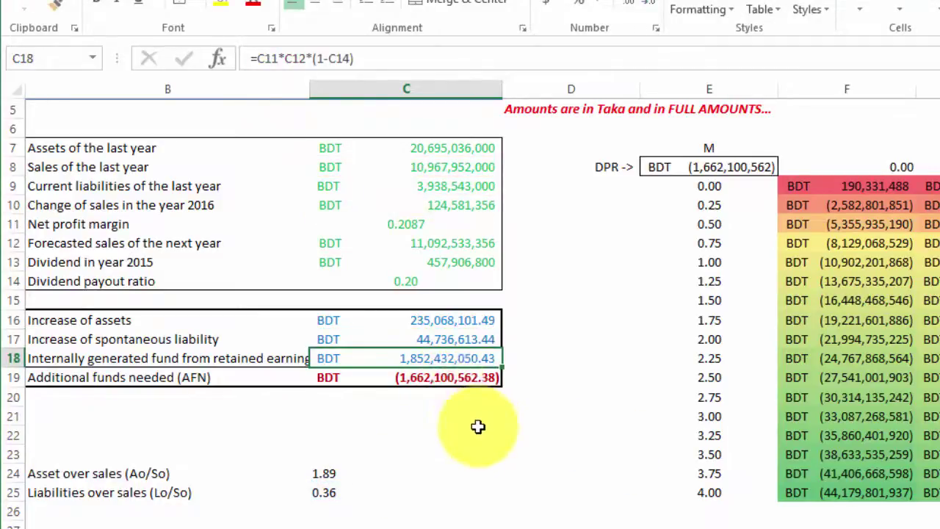
Step: Type the label 'Ao/So ->' in E29 and move it left into D29
{"action": "scroll", "coordinate": [478, 426], "scroll_direction": "down", "scroll_amount": 5}
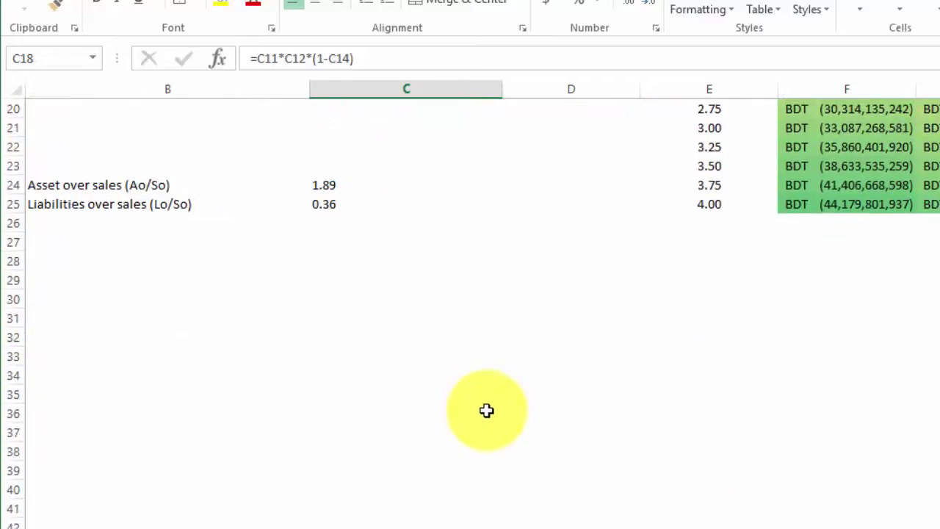
{"action": "left_click", "coordinate": [744, 286]}
{"action": "scroll", "coordinate": [785, 417], "scroll_direction": "up", "scroll_amount": 6}
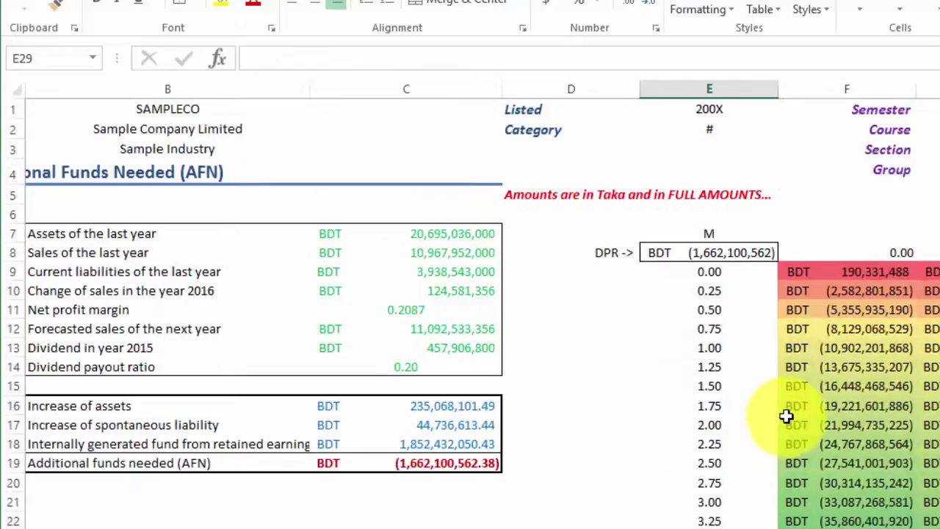
{"action": "scroll", "coordinate": [787, 414], "scroll_direction": "down", "scroll_amount": 6}
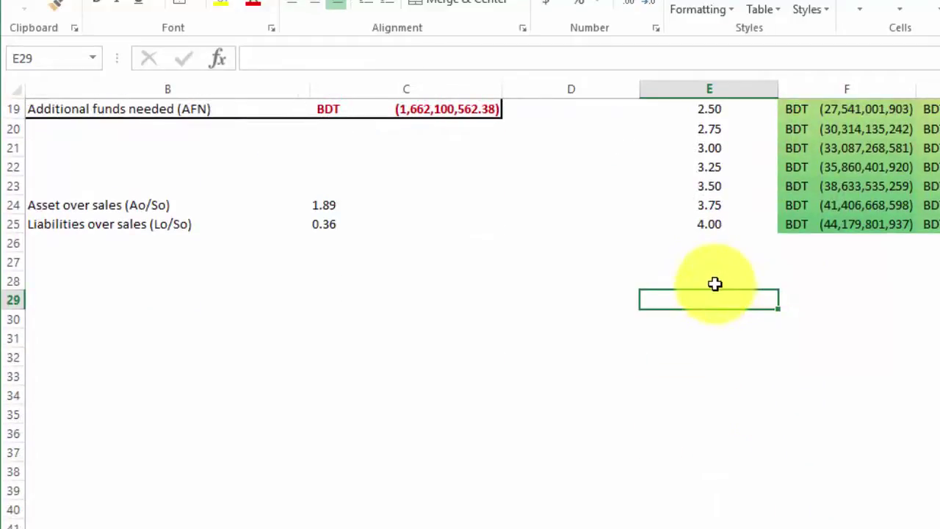
{"action": "left_click", "coordinate": [723, 373]}
{"action": "left_click", "coordinate": [705, 298]}
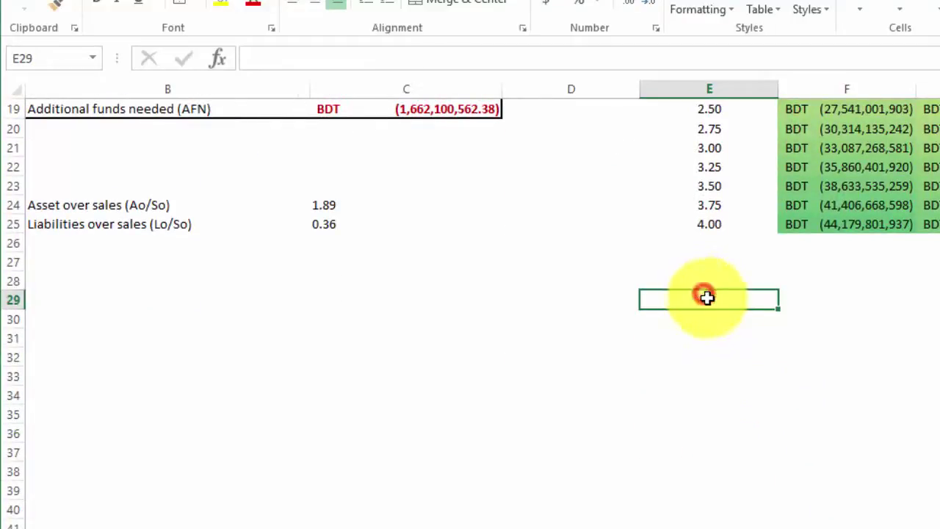
{"action": "scroll", "coordinate": [749, 331], "scroll_direction": "up", "scroll_amount": 6}
{"action": "scroll", "coordinate": [760, 334], "scroll_direction": "down", "scroll_amount": 5}
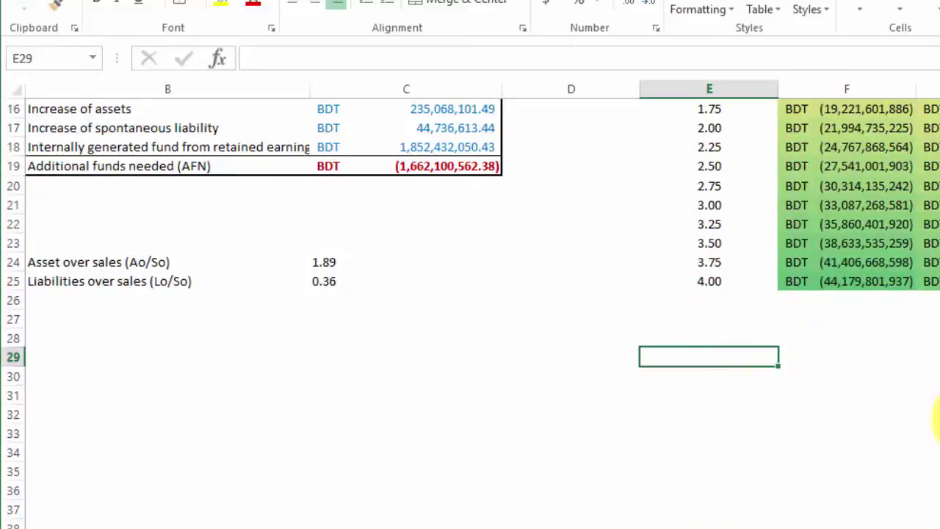
{"action": "type", "text": "A"}
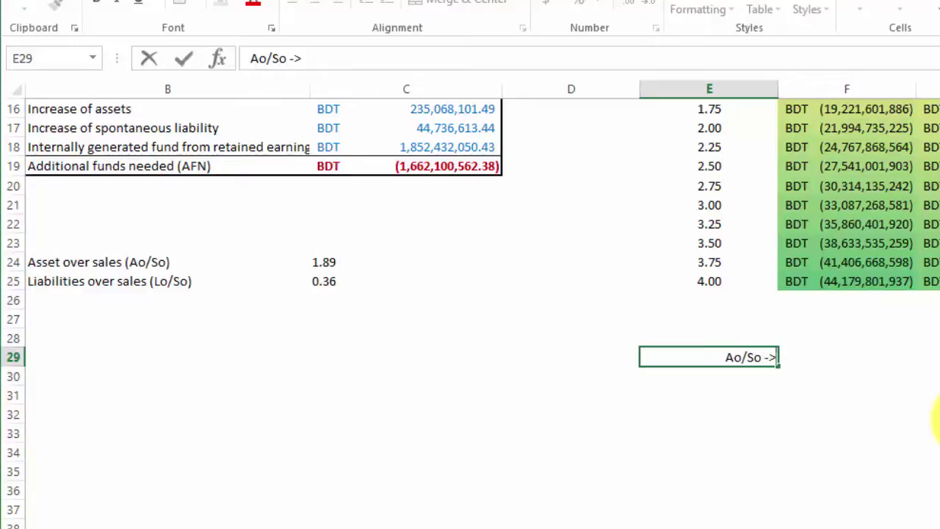
{"action": "type", "text": "o/So ->"}
{"action": "key", "text": "Return"}
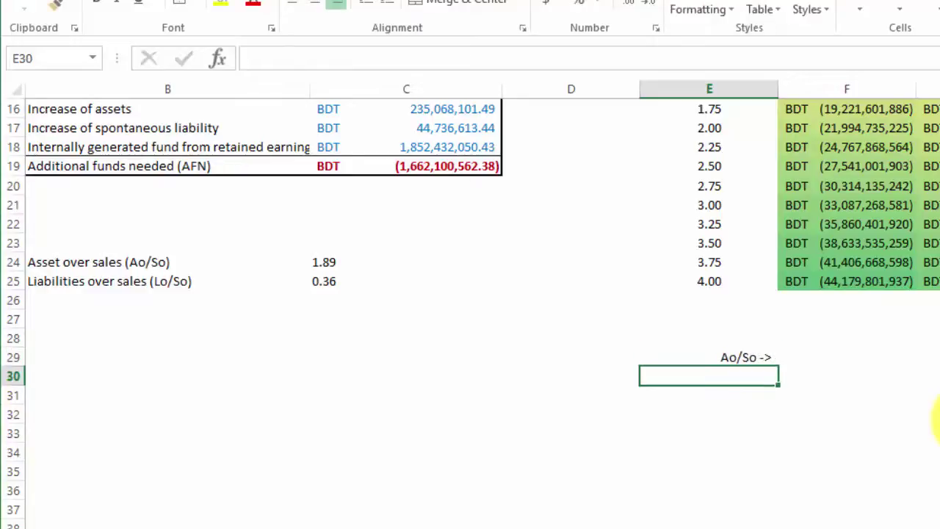
{"action": "left_click", "coordinate": [726, 359]}
{"action": "left_click_drag", "start_coordinate": [705, 346], "coordinate": [613, 371]}
Step: Enter a centred 'Lo/So' heading in E28
{"action": "left_click", "coordinate": [671, 339]}
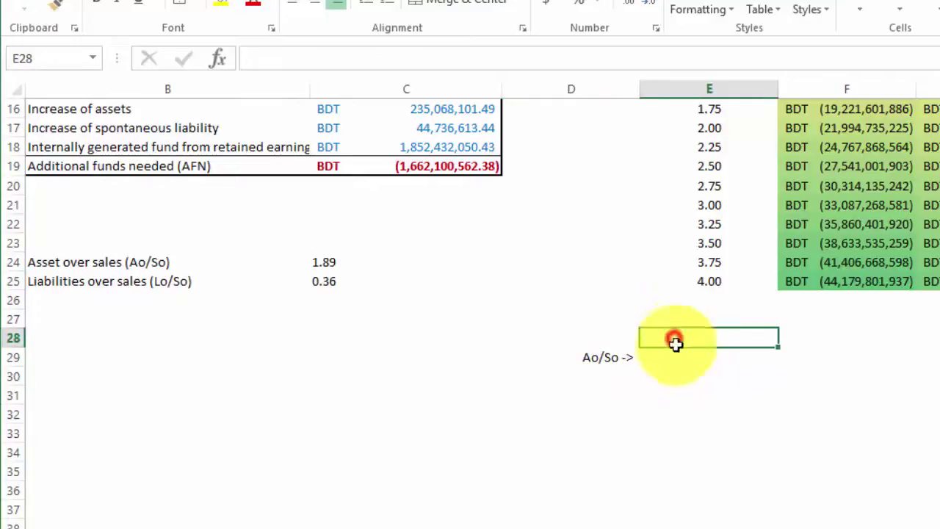
{"action": "type", "text": "A"}
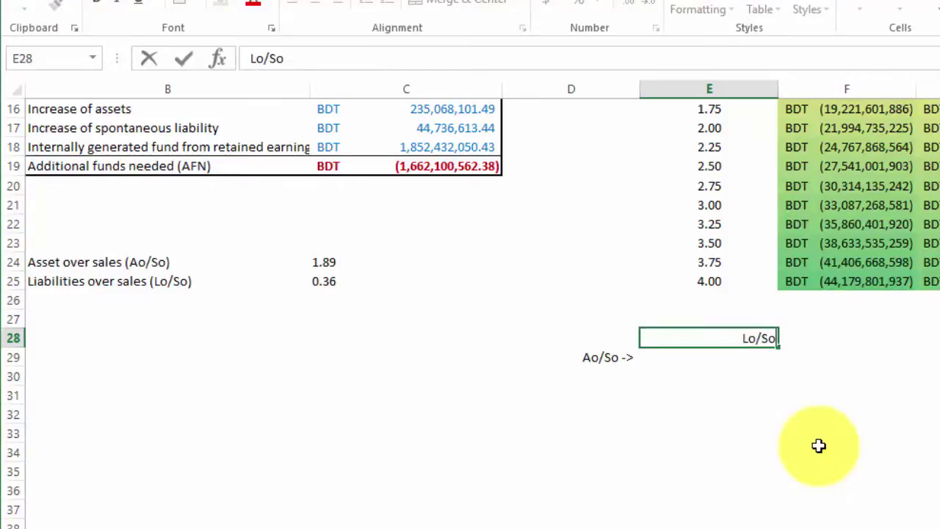
{"action": "key", "text": "Return"}
{"action": "left_click", "coordinate": [732, 338]}
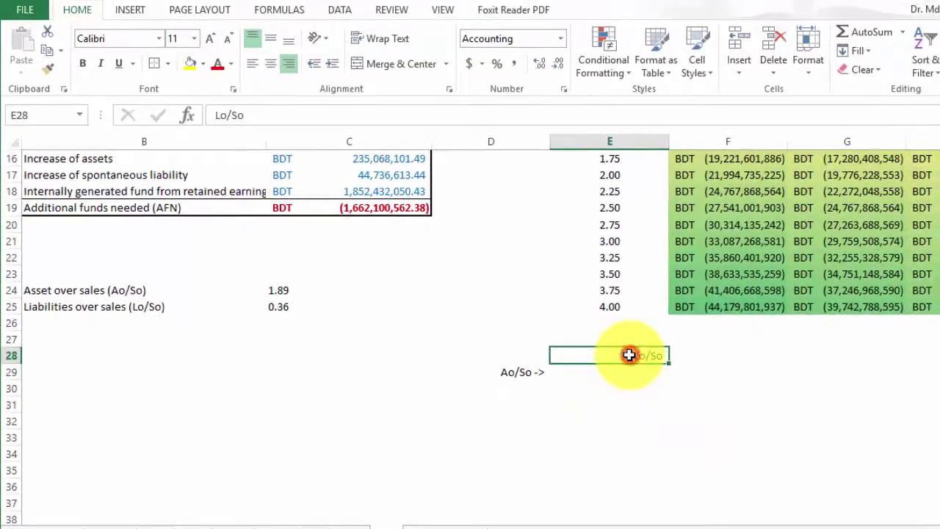
{"action": "left_click", "coordinate": [271, 64]}
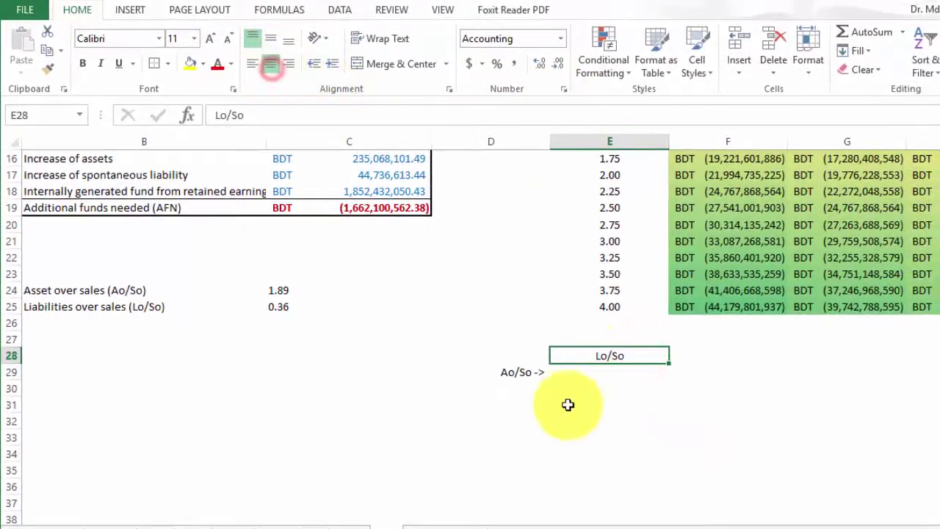
{"action": "left_click", "coordinate": [592, 376]}
{"action": "left_click", "coordinate": [534, 389]}
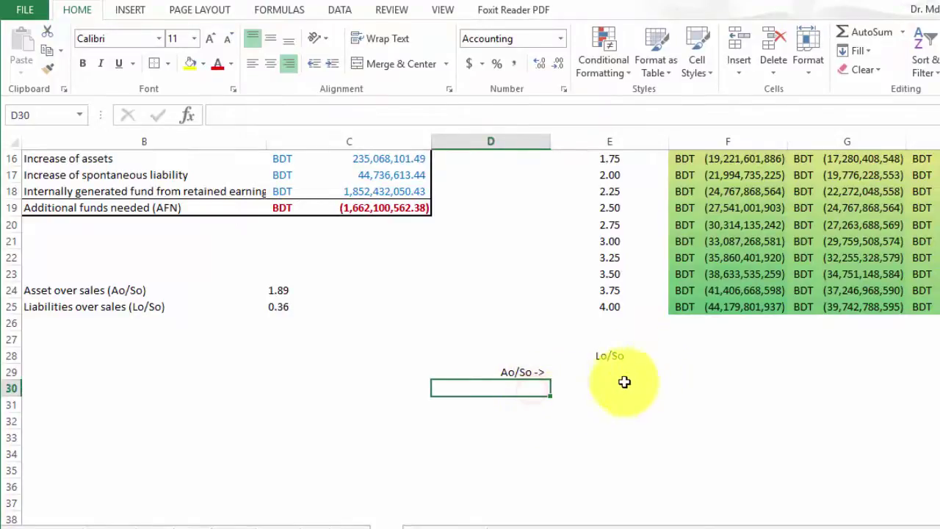
{"action": "left_click", "coordinate": [683, 354]}
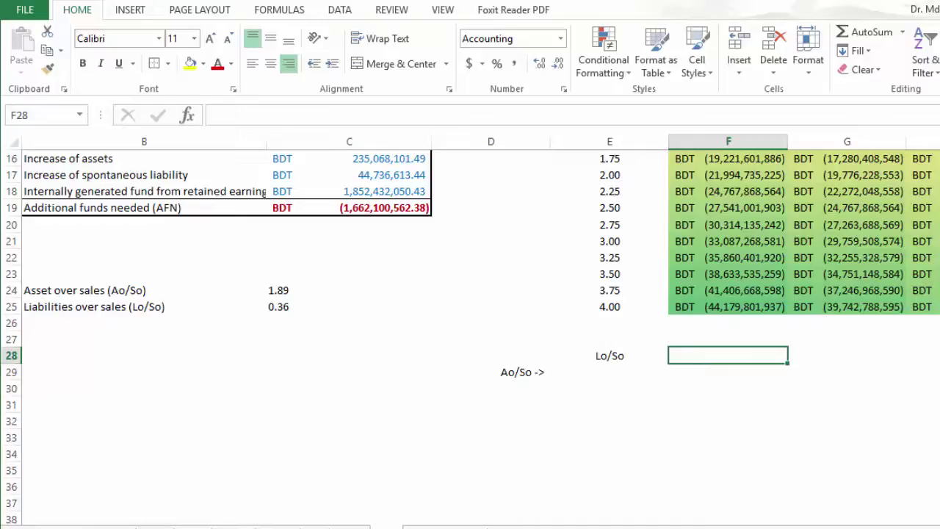
Step: Enter 0.5 in F28 and 1 in G28, formatted as Number with two decimals
{"action": "type", "text": ".5"}
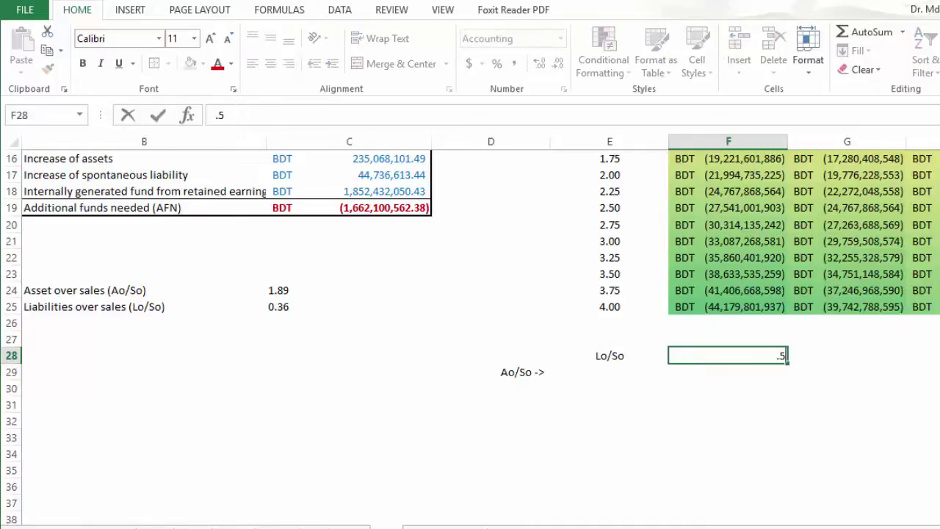
{"action": "key", "text": "Tab"}
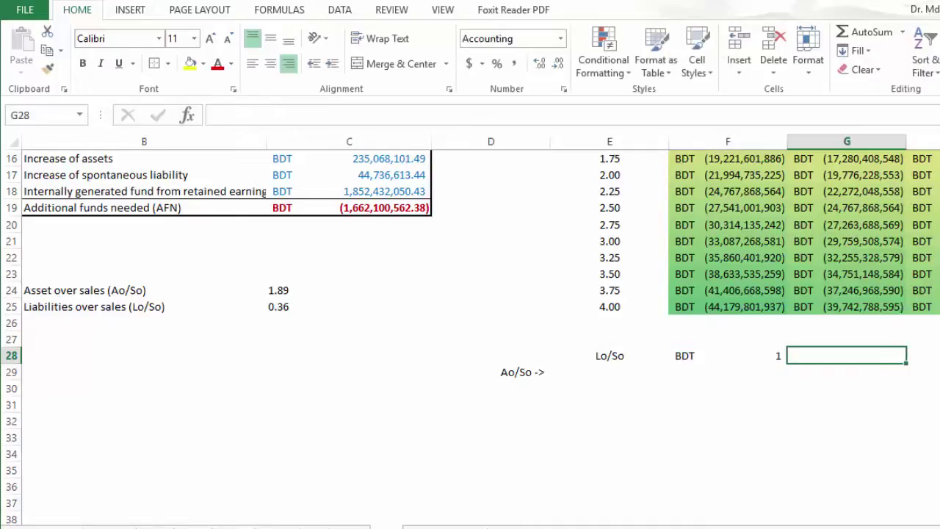
{"action": "type", "text": "1"}
{"action": "key", "text": "Tab"}
{"action": "left_click", "coordinate": [704, 357]}
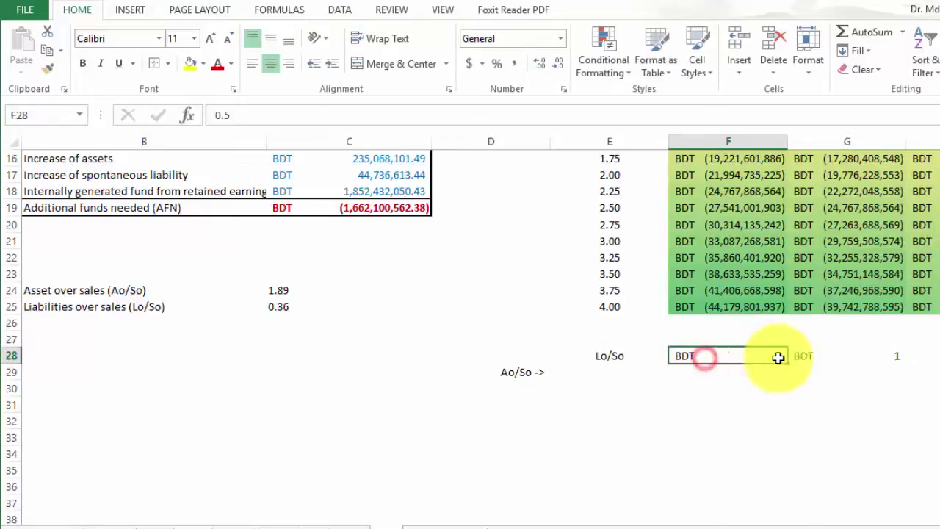
{"action": "left_click_drag", "start_coordinate": [779, 358], "coordinate": [848, 340]}
{"action": "left_click", "coordinate": [561, 38]}
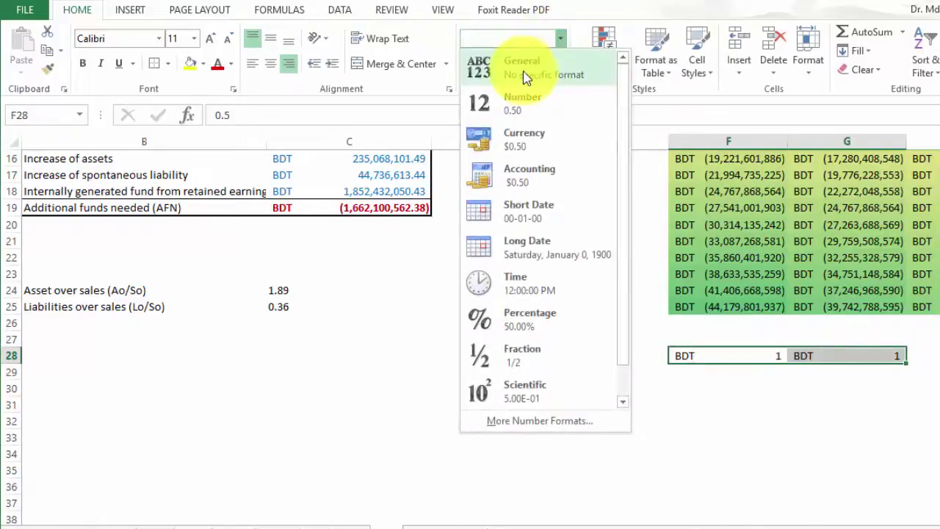
{"action": "left_click", "coordinate": [526, 103]}
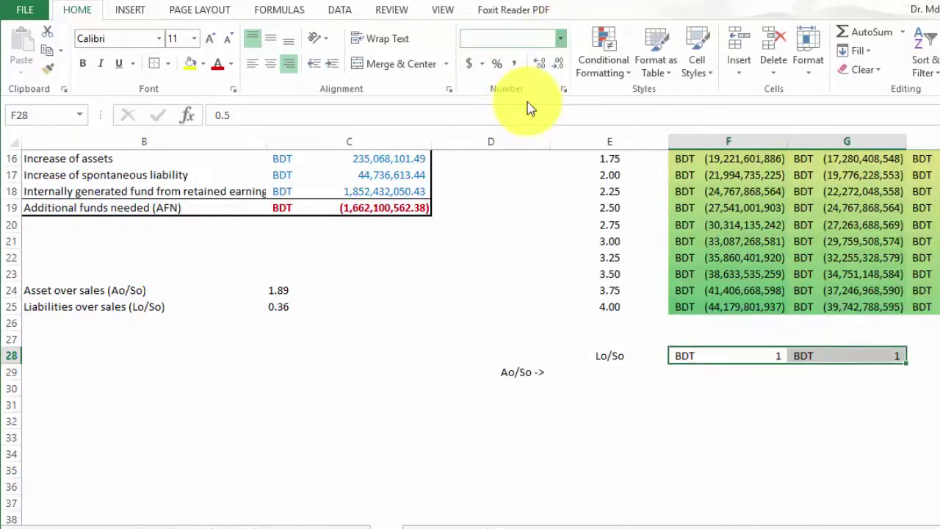
{"action": "left_click", "coordinate": [552, 68]}
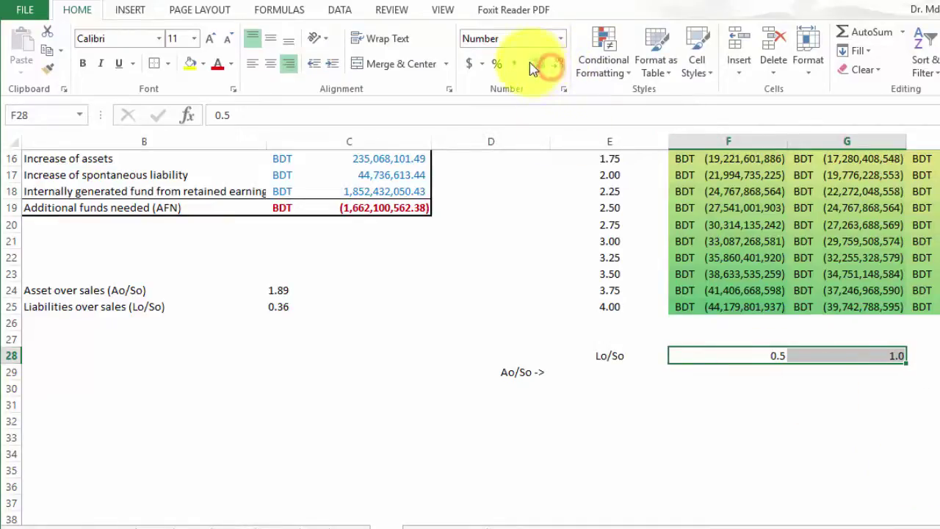
{"action": "left_click", "coordinate": [538, 60]}
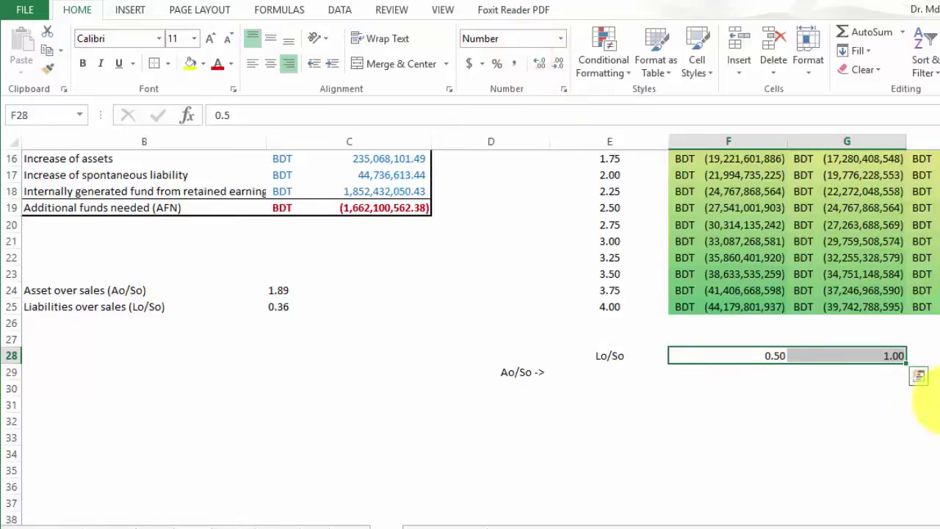
Step: Extend the 0.50-step Lo/So series along row 28 through O28
{"action": "left_click_drag", "start_coordinate": [907, 363], "coordinate": [911, 366]}
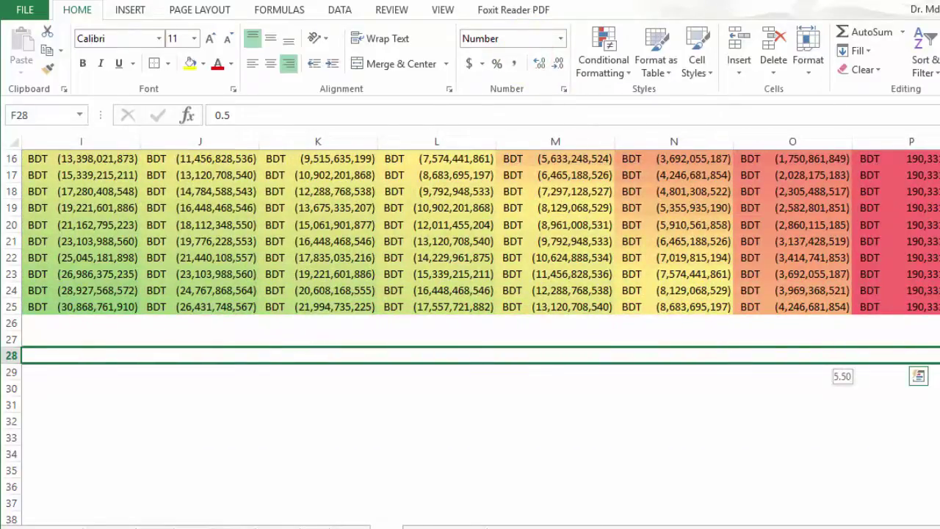
{"action": "left_click_drag", "start_coordinate": [911, 365], "coordinate": [932, 365]}
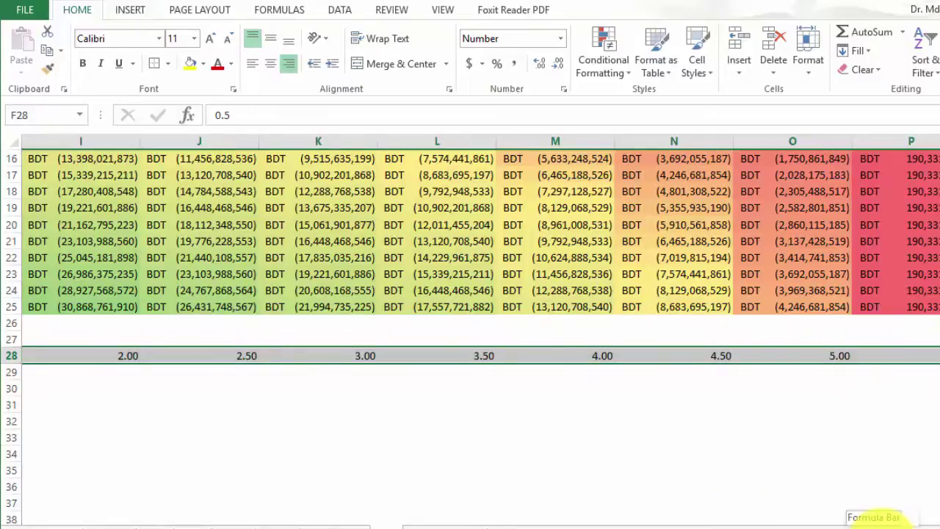
{"action": "left_click_drag", "start_coordinate": [897, 523], "coordinate": [874, 523]}
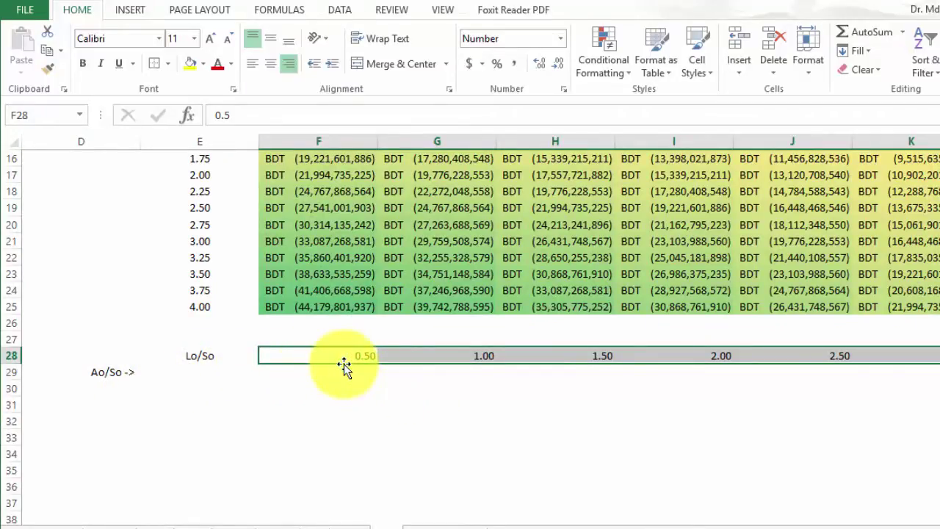
Step: Move the Lo/So value row down from row 28 to row 29 and select E30
{"action": "left_click_drag", "start_coordinate": [344, 364], "coordinate": [347, 383]}
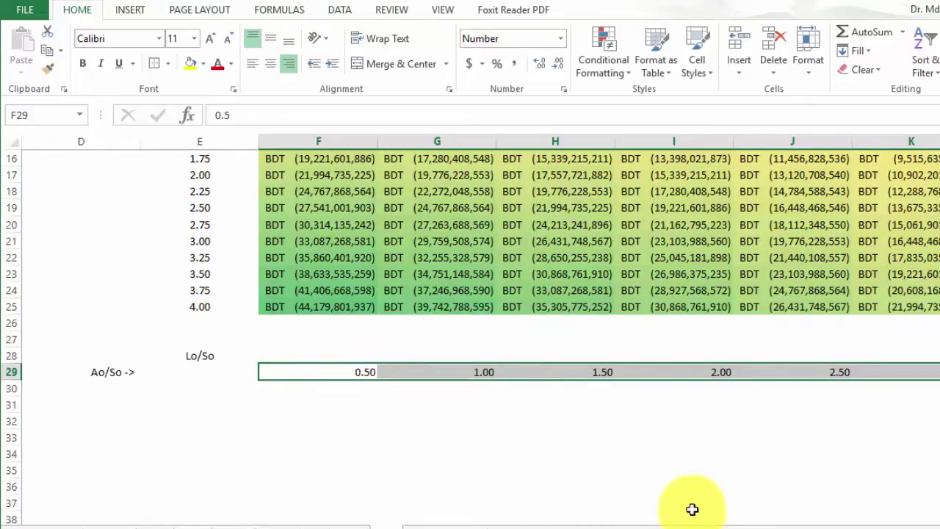
{"action": "mouse_move", "coordinate": [739, 526]}
{"action": "left_mouse_down"}
{"action": "mouse_move", "coordinate": [691, 526]}
{"action": "mouse_move", "coordinate": [724, 526]}
{"action": "left_mouse_up"}
{"action": "left_click", "coordinate": [380, 355]}
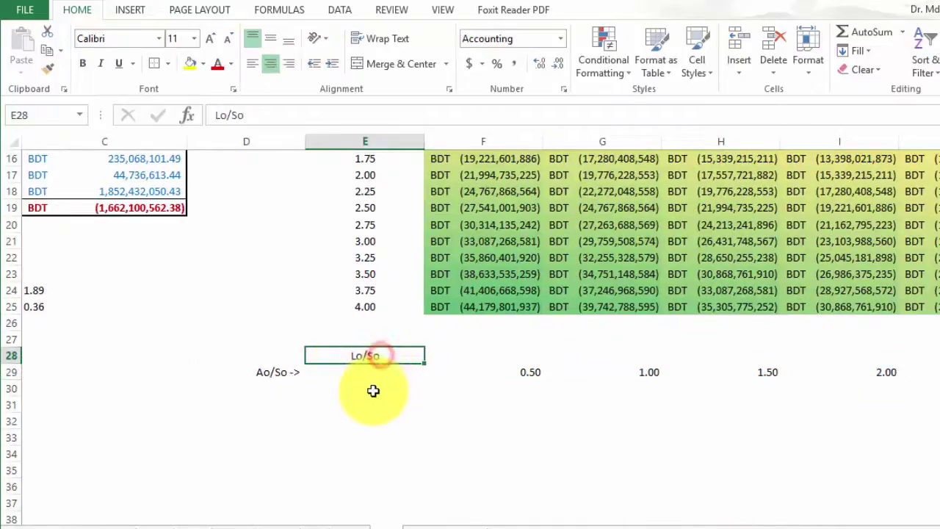
{"action": "left_click", "coordinate": [371, 390]}
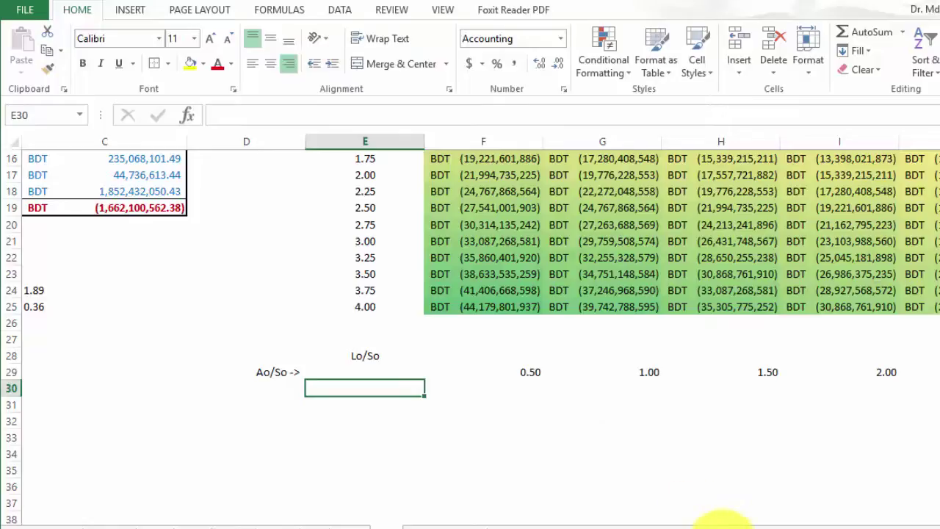
{"action": "mouse_move", "coordinate": [719, 518]}
{"action": "left_mouse_down"}
{"action": "mouse_move", "coordinate": [663, 523]}
{"action": "mouse_move", "coordinate": [726, 523]}
{"action": "left_mouse_up"}
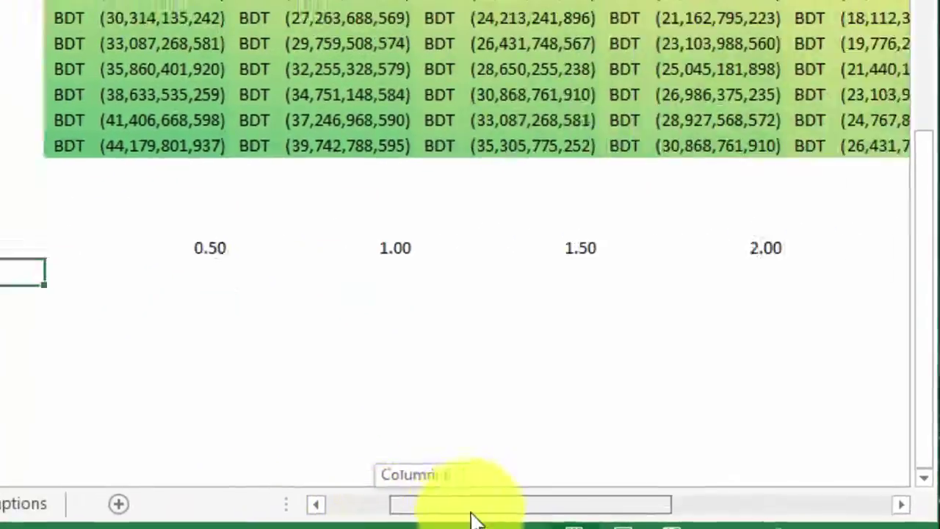
{"action": "mouse_move", "coordinate": [473, 518]}
{"action": "left_mouse_down"}
{"action": "mouse_move", "coordinate": [444, 498]}
{"action": "mouse_move", "coordinate": [462, 505]}
{"action": "left_mouse_up"}
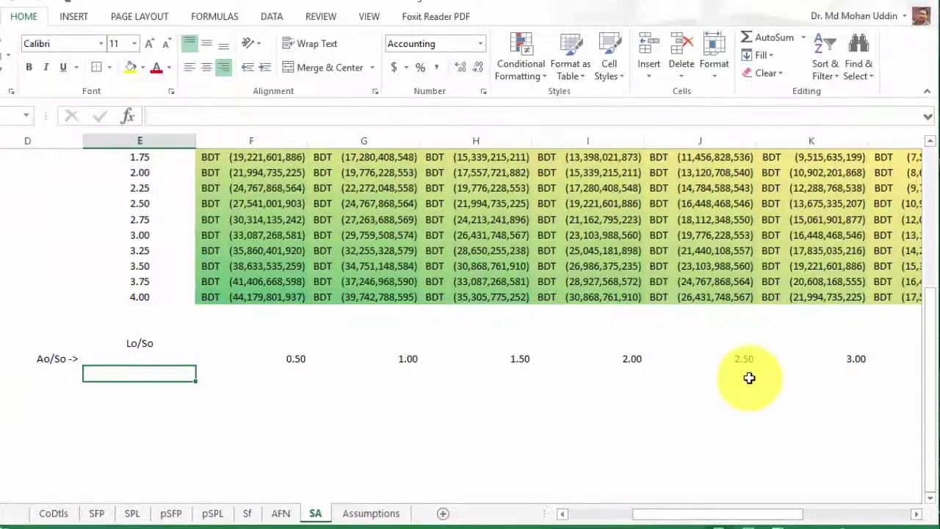
Step: Enter the starting axis values in E30:E31 as centred two-decimal numbers
{"action": "type", "text": "1"}
{"action": "key", "text": "Return"}
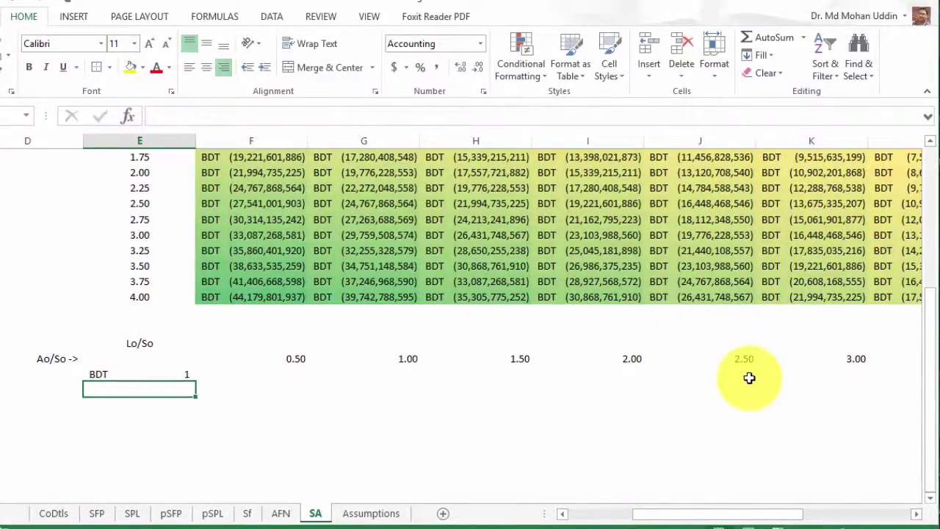
{"action": "type", "text": "1"}
{"action": "key", "text": "Return"}
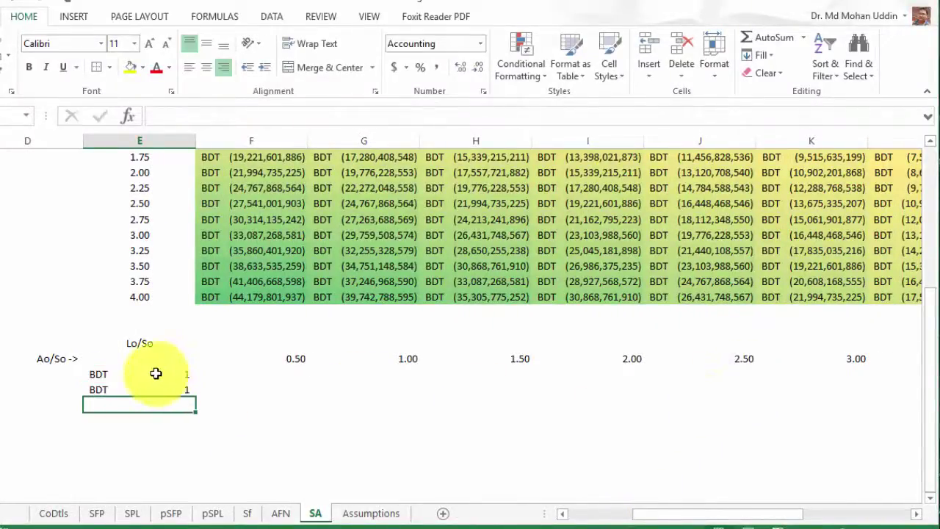
{"action": "left_click_drag", "start_coordinate": [156, 374], "coordinate": [154, 386]}
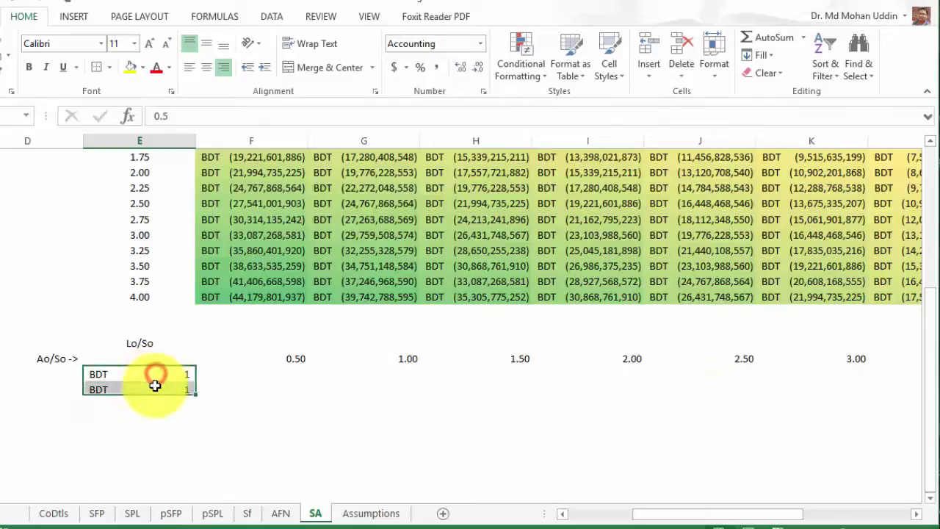
{"action": "left_click", "coordinate": [478, 44]}
{"action": "left_click", "coordinate": [441, 101]}
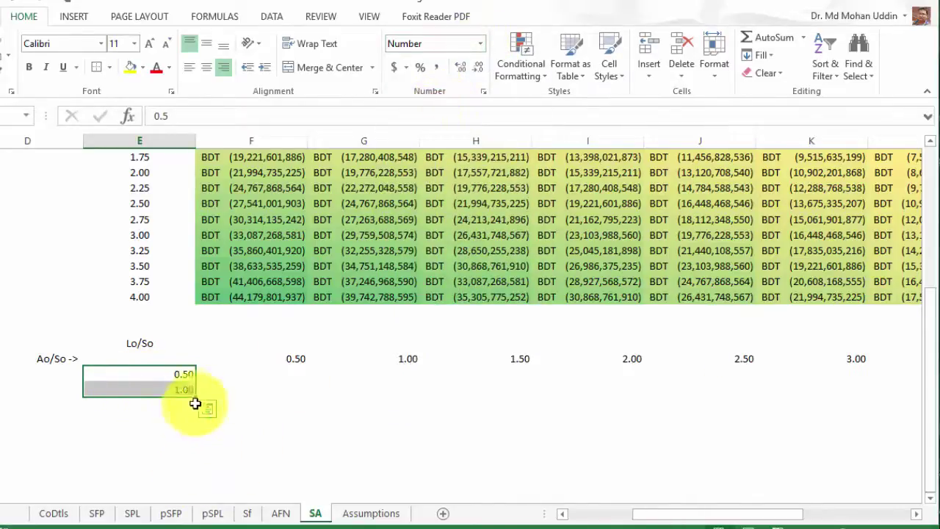
{"action": "left_click", "coordinate": [478, 67]}
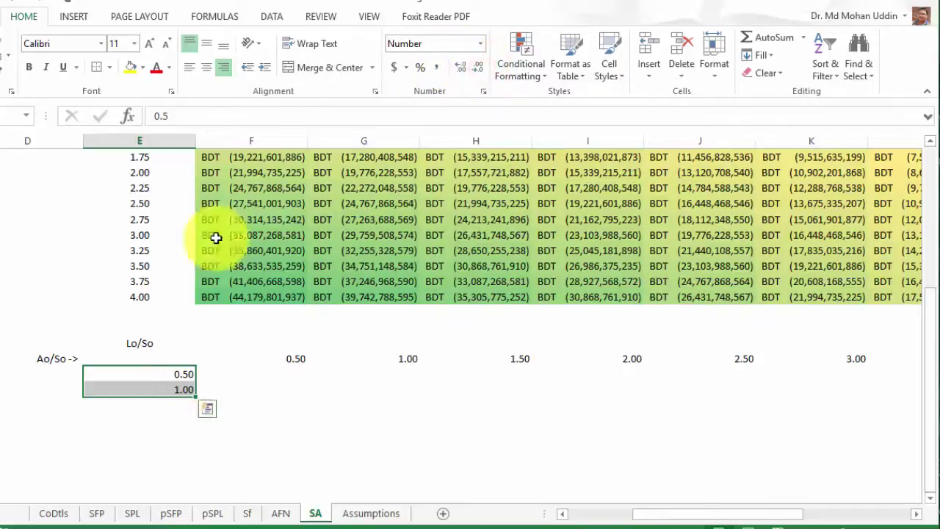
{"action": "left_click", "coordinate": [206, 67]}
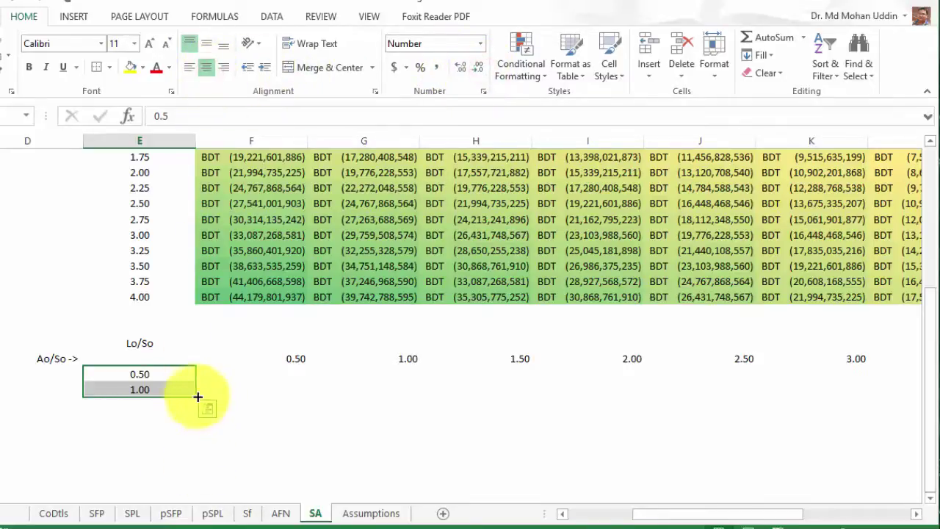
Step: Fill column E from E30 down with 0.50 to 5.50 in 0.50 steps
{"action": "left_click_drag", "start_coordinate": [194, 396], "coordinate": [197, 361]}
{"action": "left_click_drag", "start_coordinate": [644, 514], "coordinate": [598, 516]}
{"action": "left_click", "coordinate": [650, 358]}
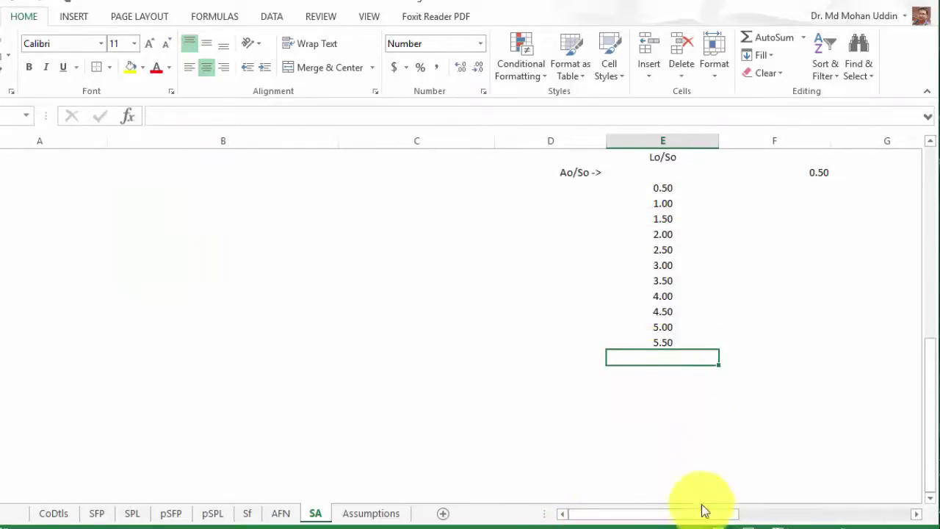
{"action": "left_click_drag", "start_coordinate": [697, 512], "coordinate": [833, 518]}
{"action": "scroll", "coordinate": [363, 375], "scroll_direction": "up", "scroll_amount": 2}
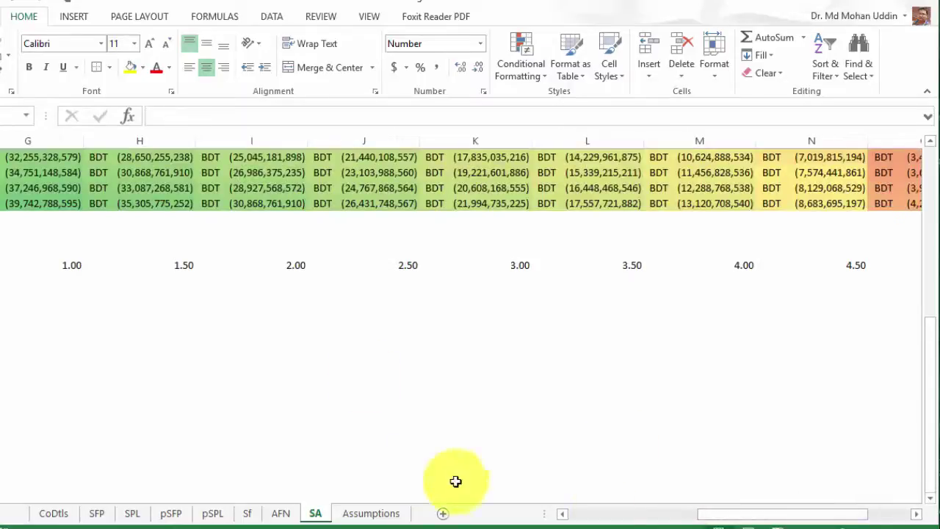
{"action": "left_click_drag", "start_coordinate": [744, 516], "coordinate": [639, 518]}
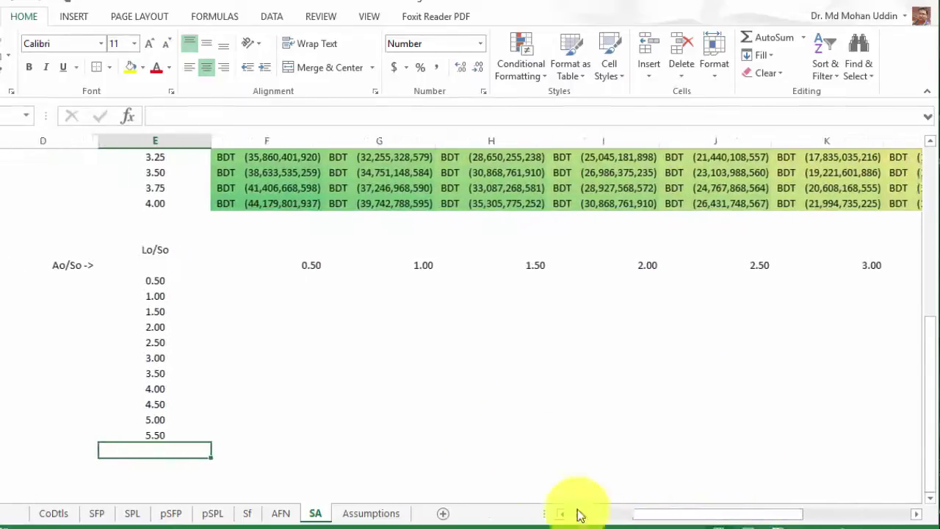
{"action": "left_click", "coordinate": [153, 265]}
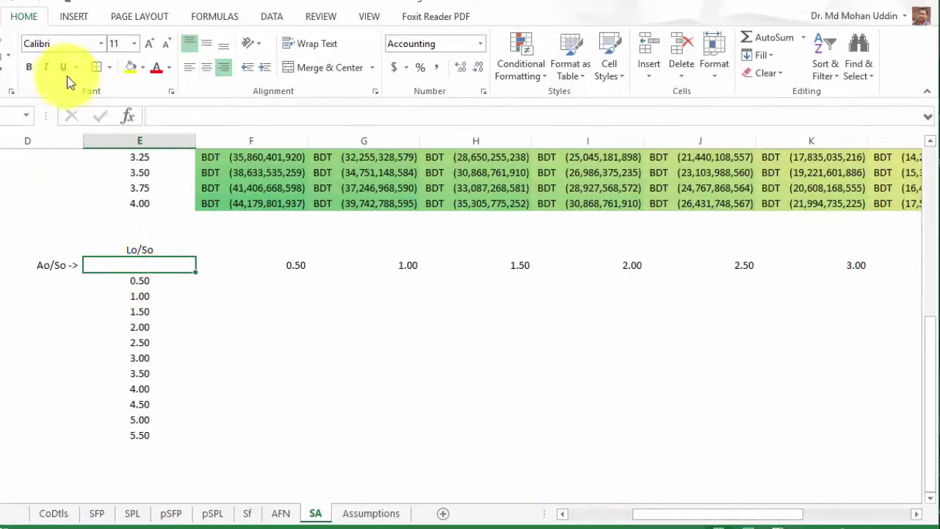
Step: Border corner cell E29 and set it to =$C$19, showing BDT (1,662,100,562)
{"action": "left_click", "coordinate": [96, 67]}
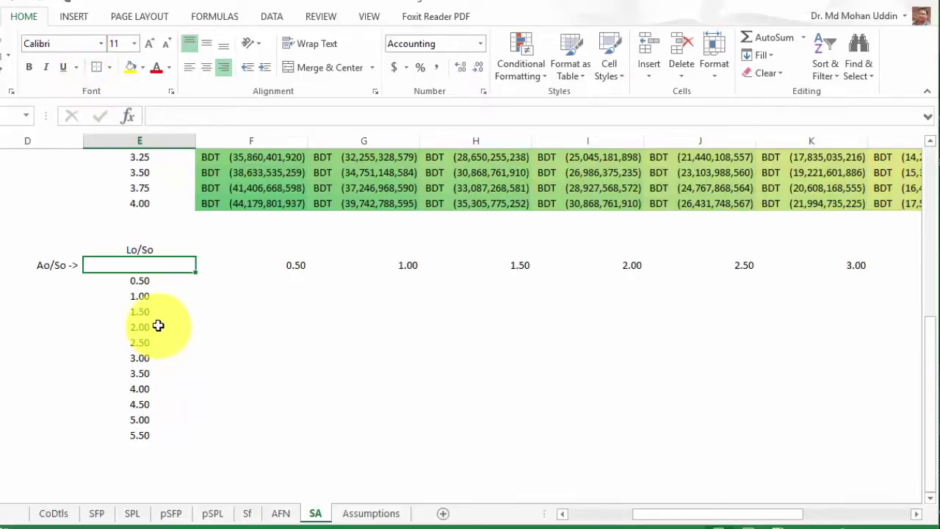
{"action": "type", "text": "="}
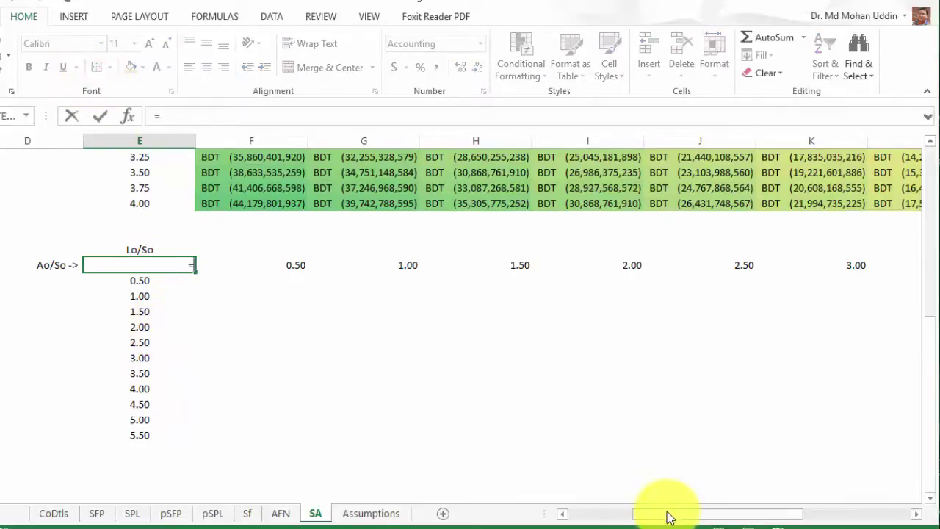
{"action": "left_click_drag", "start_coordinate": [667, 514], "coordinate": [521, 518]}
{"action": "scroll", "coordinate": [425, 241], "scroll_direction": "up", "scroll_amount": 3}
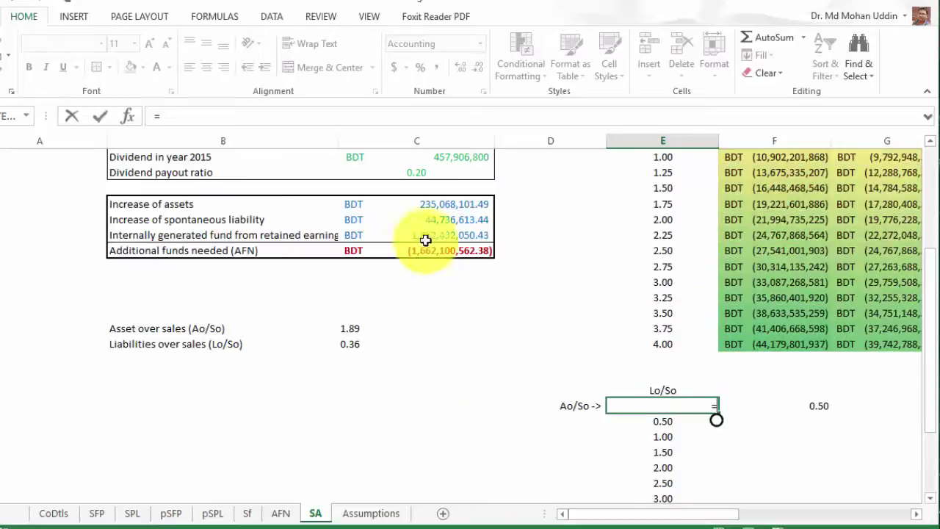
{"action": "left_click", "coordinate": [440, 249]}
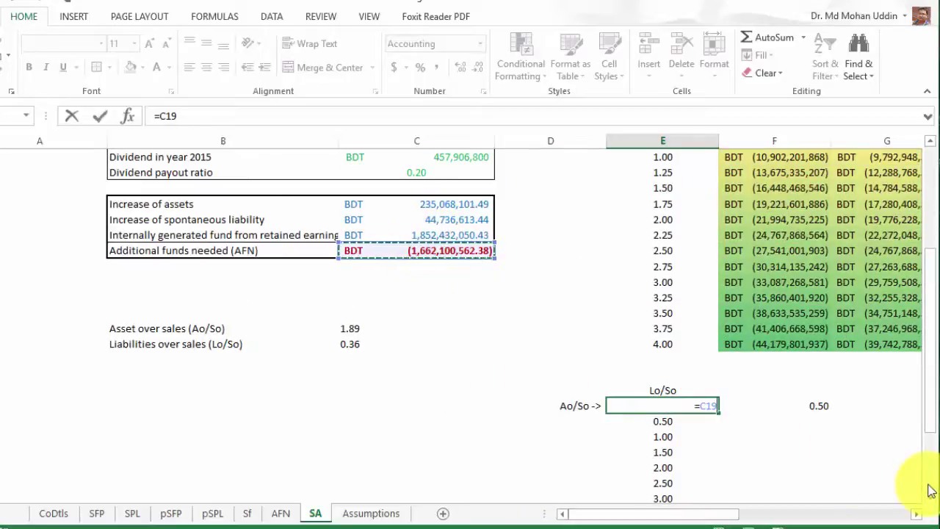
{"action": "key", "text": "Return"}
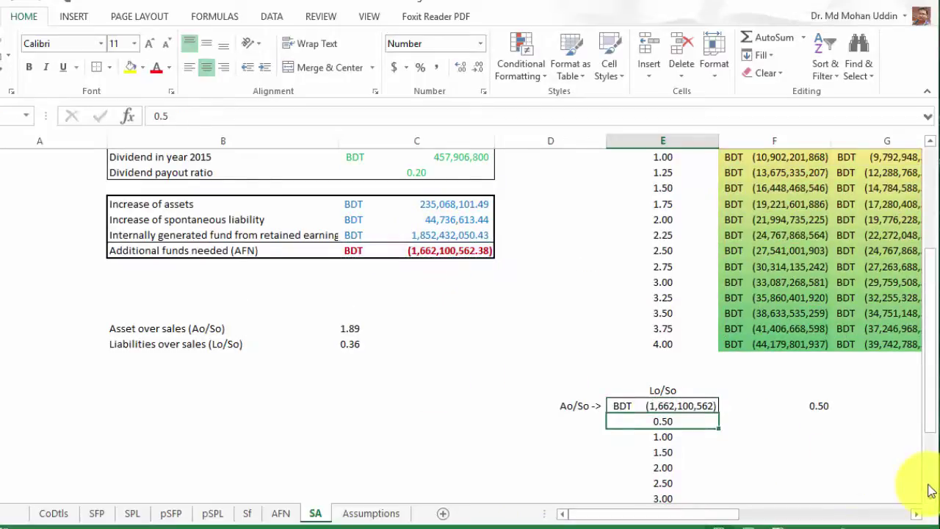
Step: Select the whole Ao/So–Lo/So grid, headers included, starting from corner cell E29
{"action": "left_click_drag", "start_coordinate": [669, 393], "coordinate": [688, 441]}
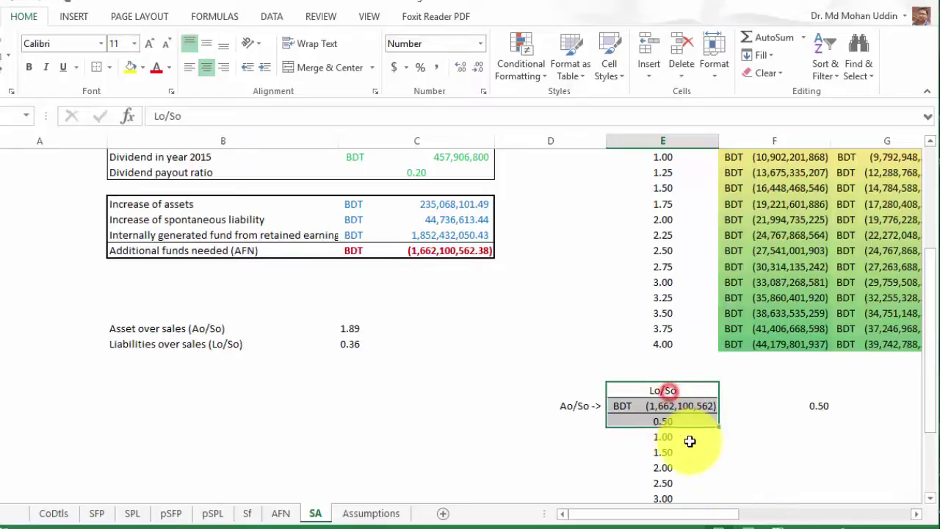
{"action": "left_click", "coordinate": [776, 436]}
{"action": "left_click", "coordinate": [660, 406]}
{"action": "left_click_drag", "start_coordinate": [660, 406], "coordinate": [841, 488]}
{"action": "left_click_drag", "start_coordinate": [806, 514], "coordinate": [709, 516]}
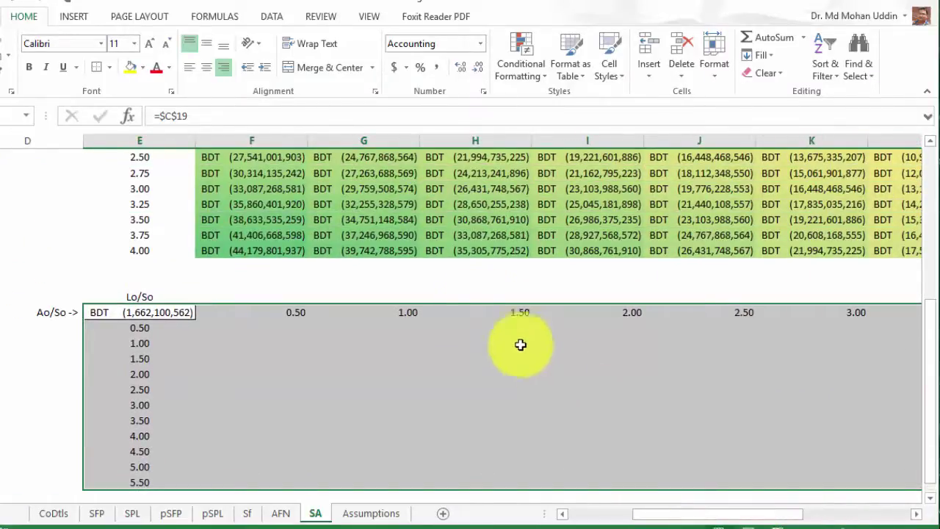
Step: Create a What-If data table with row input cell $C$24 and column input cell $C$25
{"action": "left_click", "coordinate": [267, 12]}
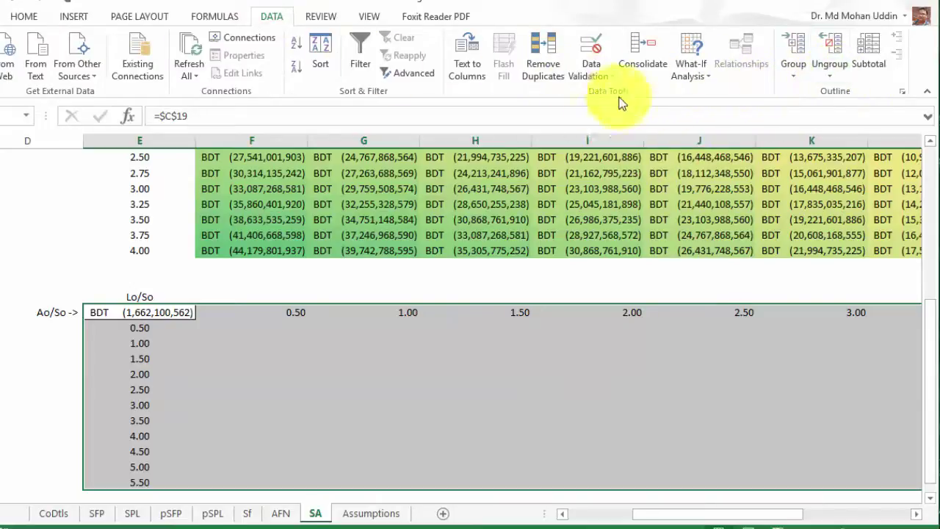
{"action": "left_click", "coordinate": [705, 73]}
{"action": "left_click", "coordinate": [720, 129]}
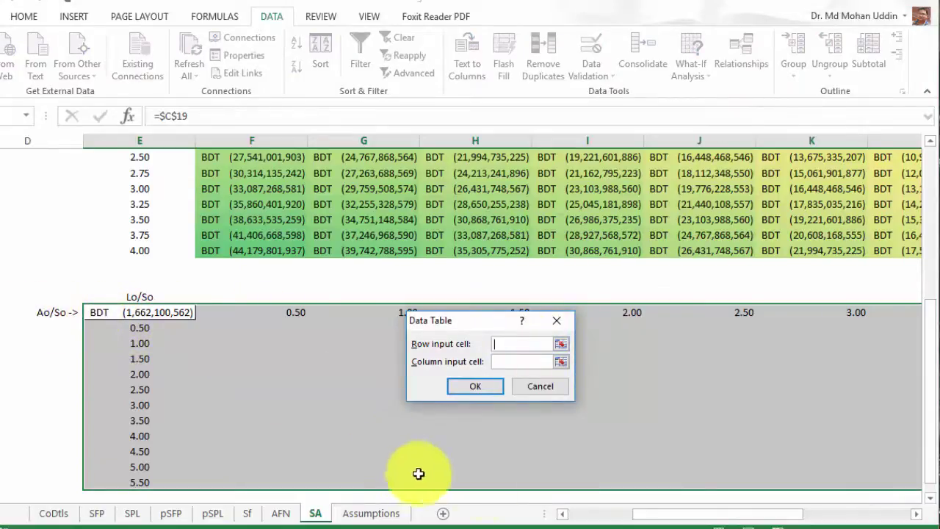
{"action": "left_click_drag", "start_coordinate": [660, 515], "coordinate": [567, 514]}
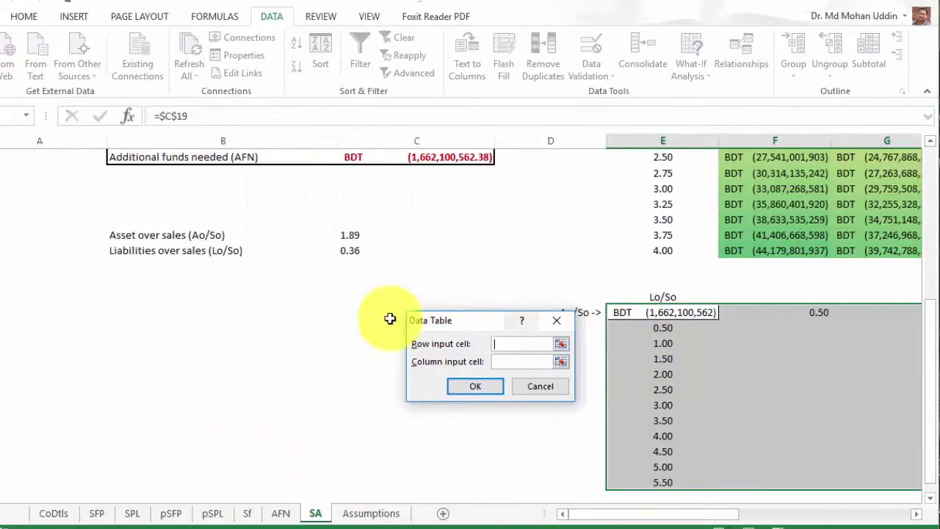
{"action": "left_click", "coordinate": [344, 236]}
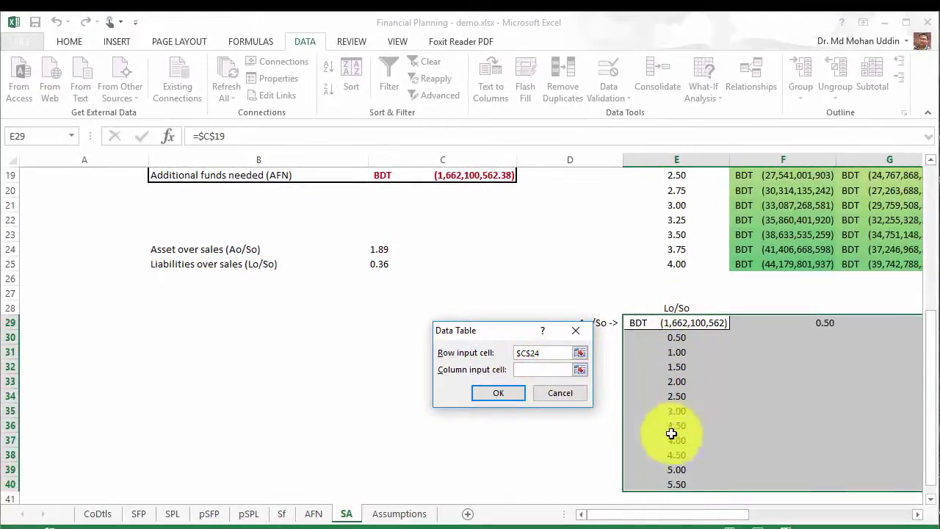
{"action": "left_click", "coordinate": [382, 264]}
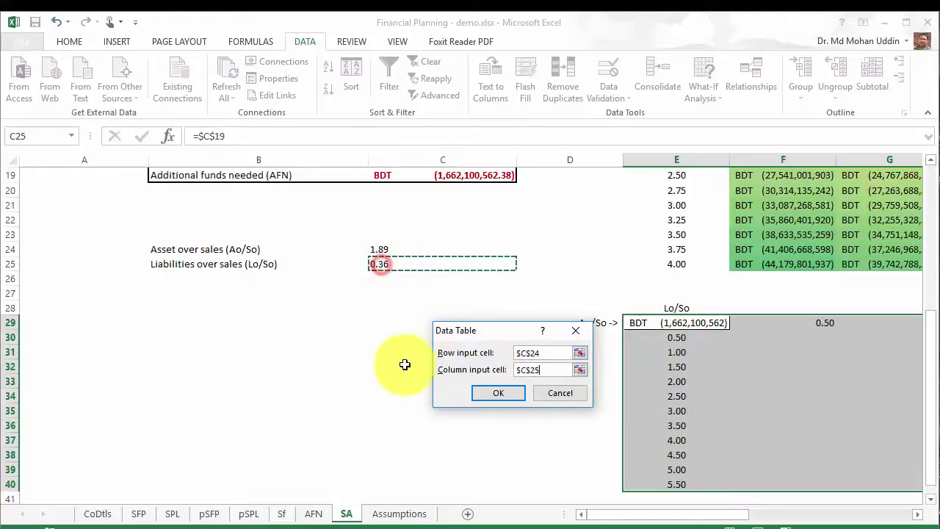
{"action": "left_click", "coordinate": [499, 392]}
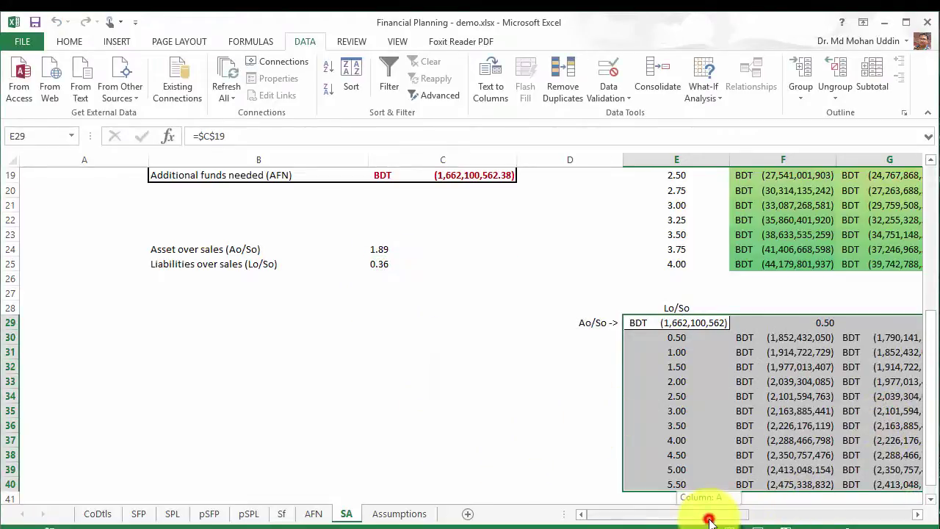
Step: Format Painter a BDT-formatted cell's accounting format across the whole F30:P40 data table
{"action": "left_click_drag", "start_coordinate": [708, 520], "coordinate": [789, 514]}
{"action": "left_click", "coordinate": [206, 351]}
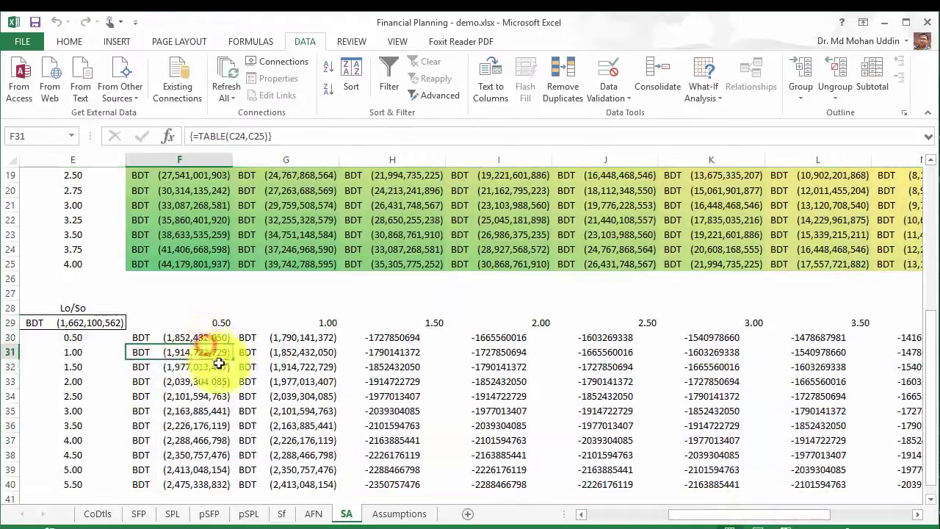
{"action": "left_click_drag", "start_coordinate": [195, 336], "coordinate": [767, 487]}
{"action": "left_click", "coordinate": [184, 365]}
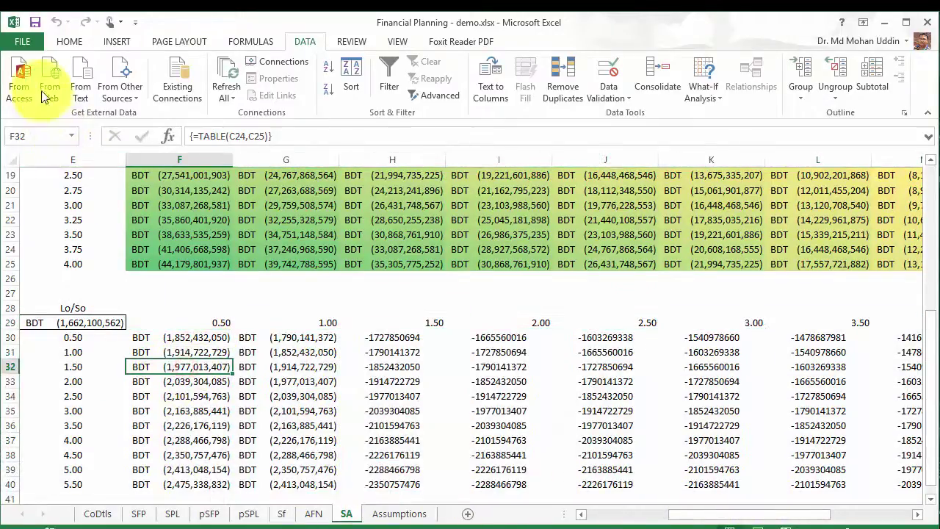
{"action": "left_click", "coordinate": [69, 41]}
{"action": "left_click", "coordinate": [43, 94]}
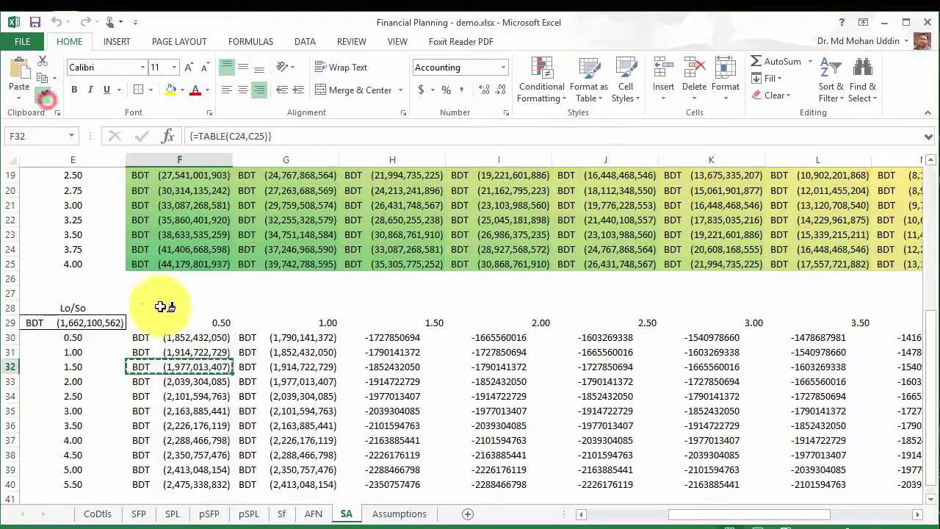
{"action": "mouse_move", "coordinate": [138, 341]}
{"action": "left_mouse_down"}
{"action": "mouse_move", "coordinate": [371, 482]}
{"action": "mouse_move", "coordinate": [845, 488]}
{"action": "mouse_move", "coordinate": [927, 441]}
{"action": "mouse_move", "coordinate": [828, 440]}
{"action": "mouse_move", "coordinate": [825, 413]}
{"action": "mouse_move", "coordinate": [817, 433]}
{"action": "mouse_move", "coordinate": [808, 422]}
{"action": "left_mouse_up"}
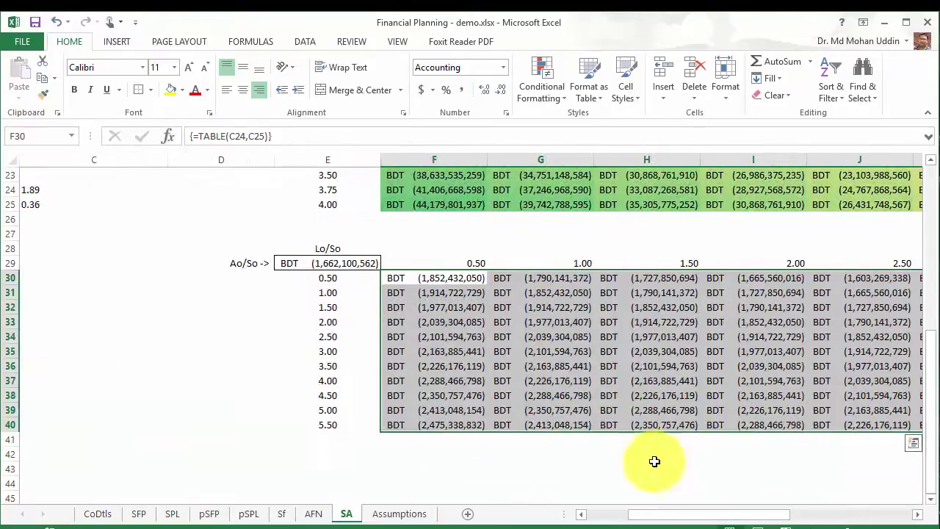
{"action": "left_click_drag", "start_coordinate": [663, 521], "coordinate": [815, 507]}
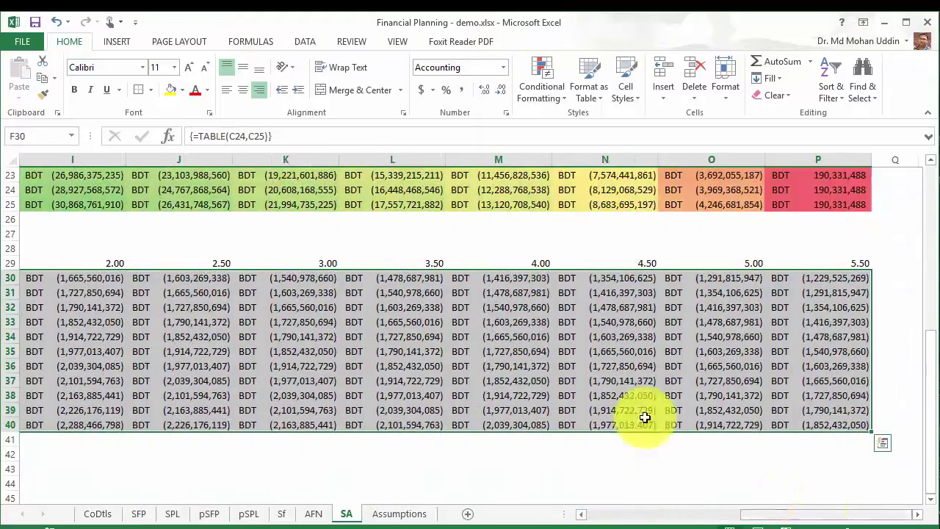
Step: Apply the Red-White-Blue colour scale to the Ao/So–Lo/So AFN results
{"action": "left_click", "coordinate": [536, 98]}
{"action": "mouse_move", "coordinate": [563, 218]}
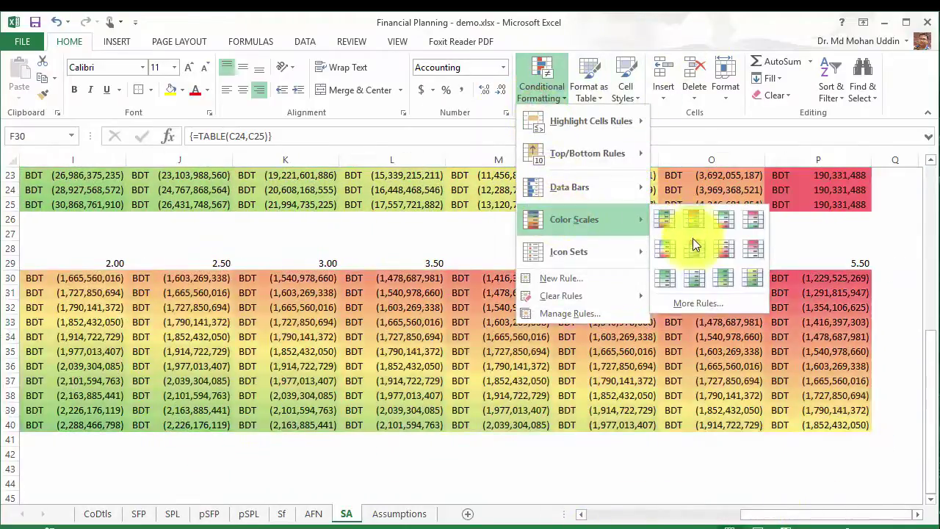
{"action": "left_click", "coordinate": [692, 245]}
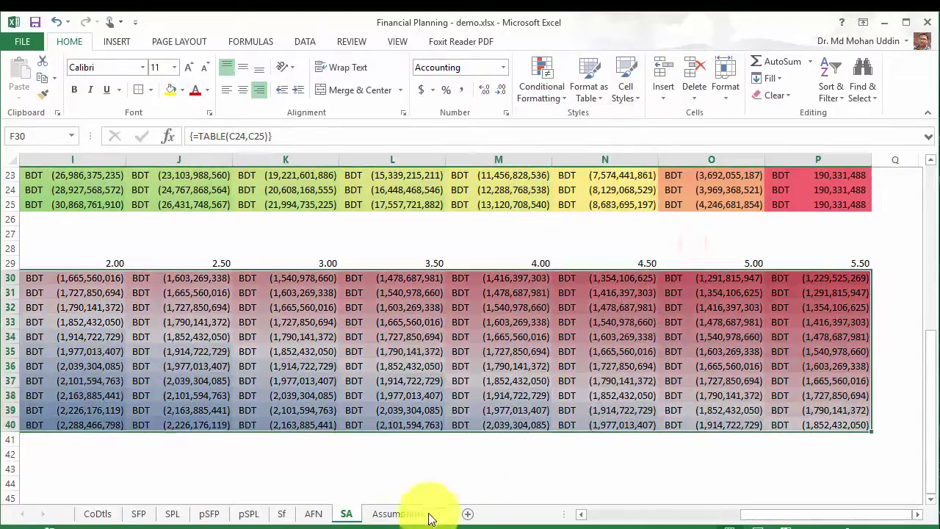
{"action": "left_click", "coordinate": [429, 483]}
{"action": "left_click_drag", "start_coordinate": [767, 518], "coordinate": [653, 516]}
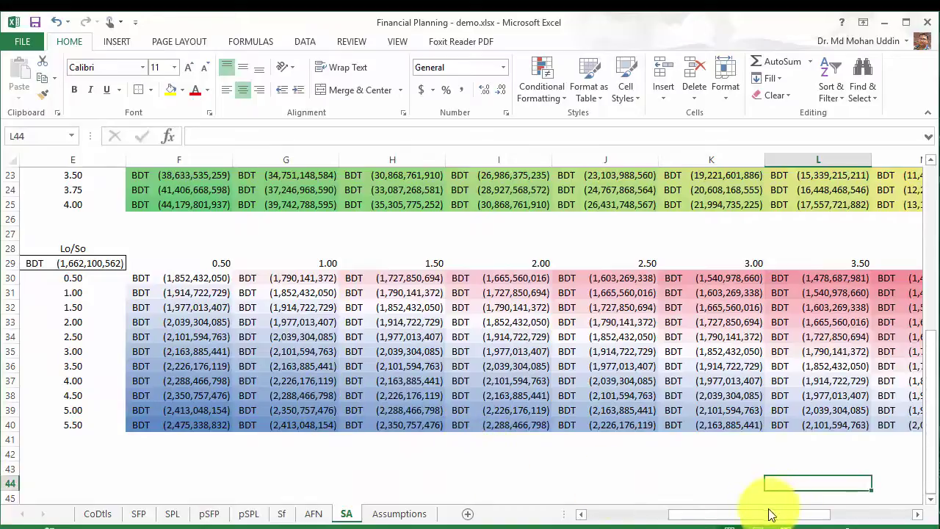
{"action": "left_click_drag", "start_coordinate": [770, 514], "coordinate": [724, 515]}
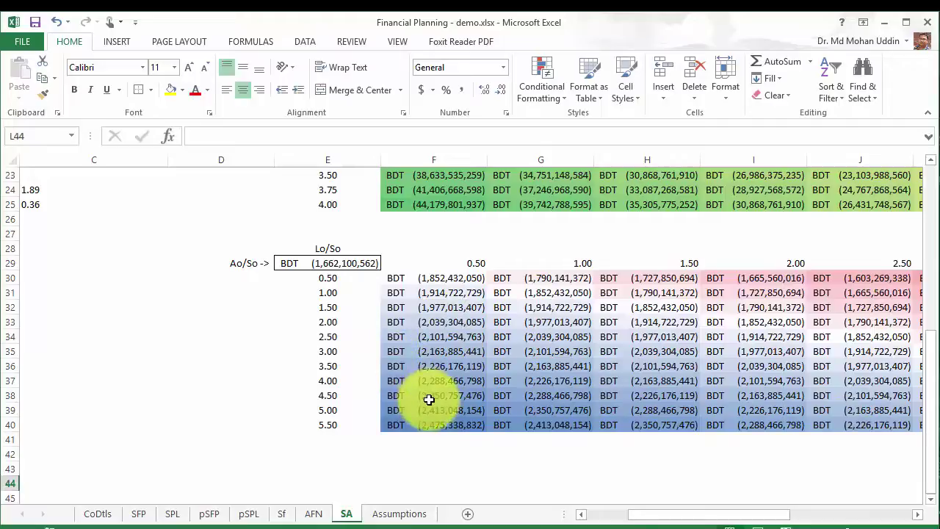
{"action": "scroll", "coordinate": [484, 401], "scroll_direction": "up", "scroll_amount": 4}
{"action": "scroll", "coordinate": [488, 401], "scroll_direction": "up", "scroll_amount": 2}
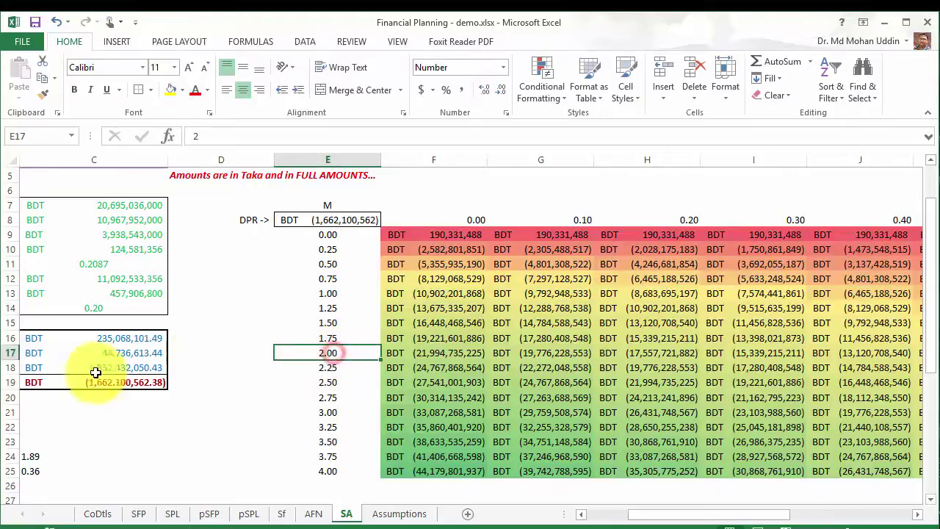
{"action": "left_click", "coordinate": [9, 352]}
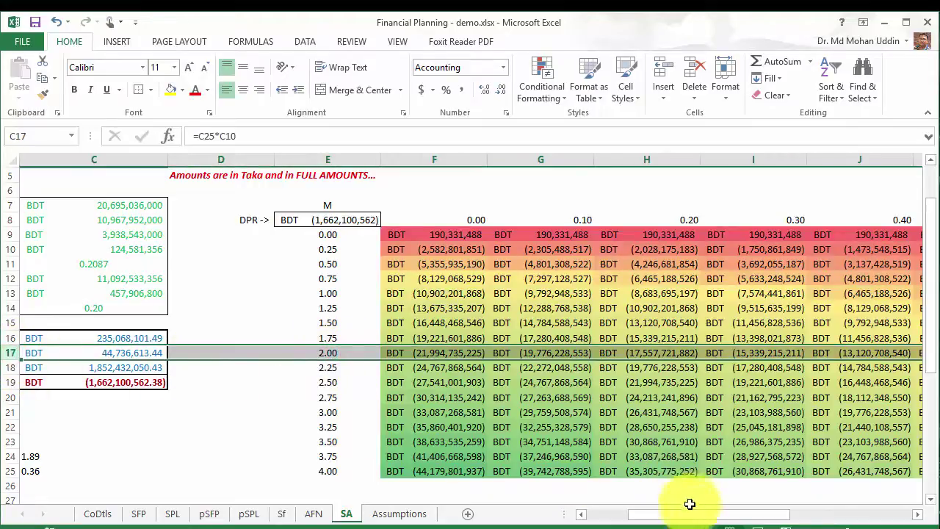
{"action": "left_click_drag", "start_coordinate": [694, 520], "coordinate": [755, 523]}
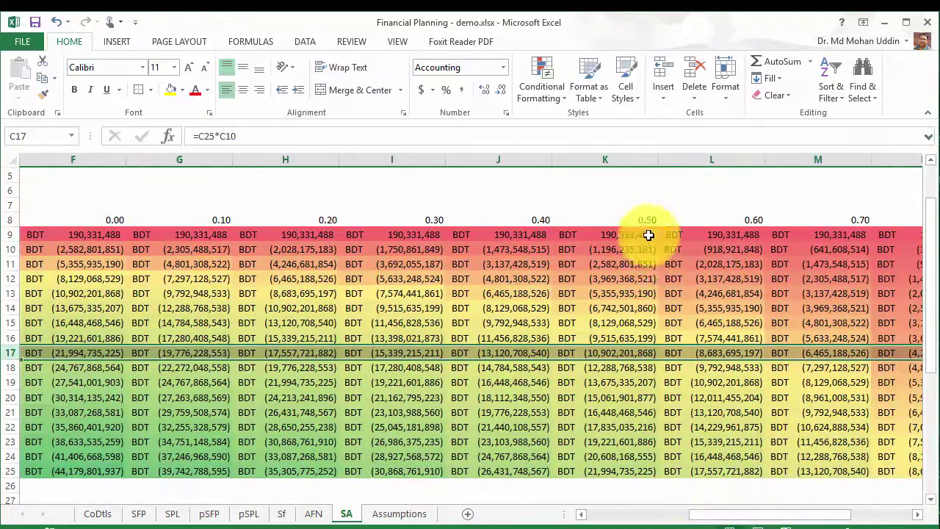
{"action": "left_click", "coordinate": [638, 352]}
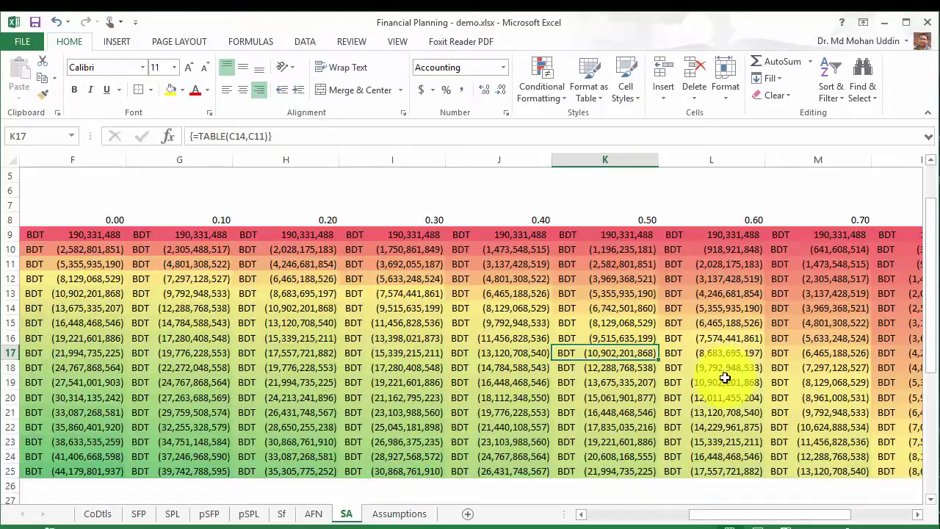
{"action": "left_click_drag", "start_coordinate": [721, 519], "coordinate": [595, 511]}
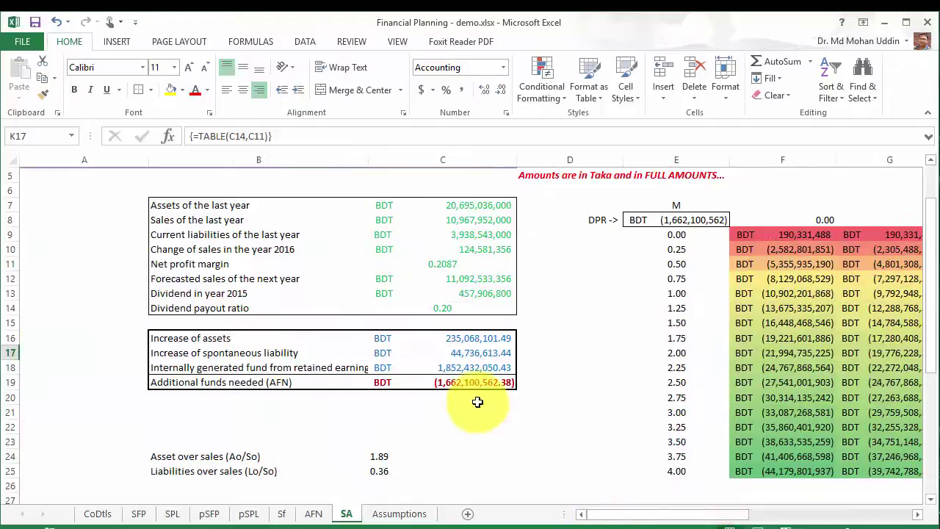